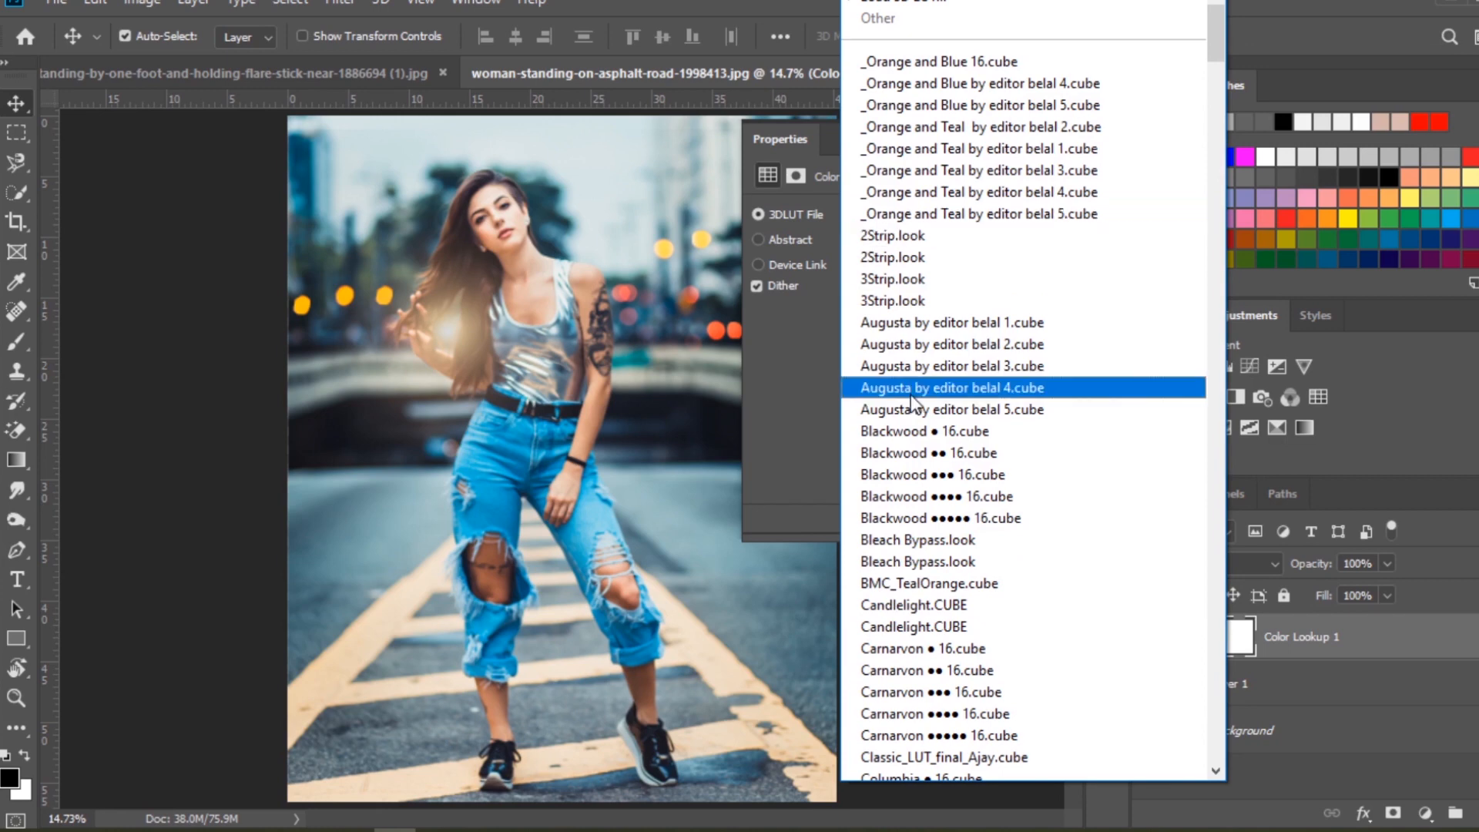
Apply the Blackwood ●●● 16.cube 3DLUT to the Color Lookup layer and compare the photo with and without it
click(931, 476)
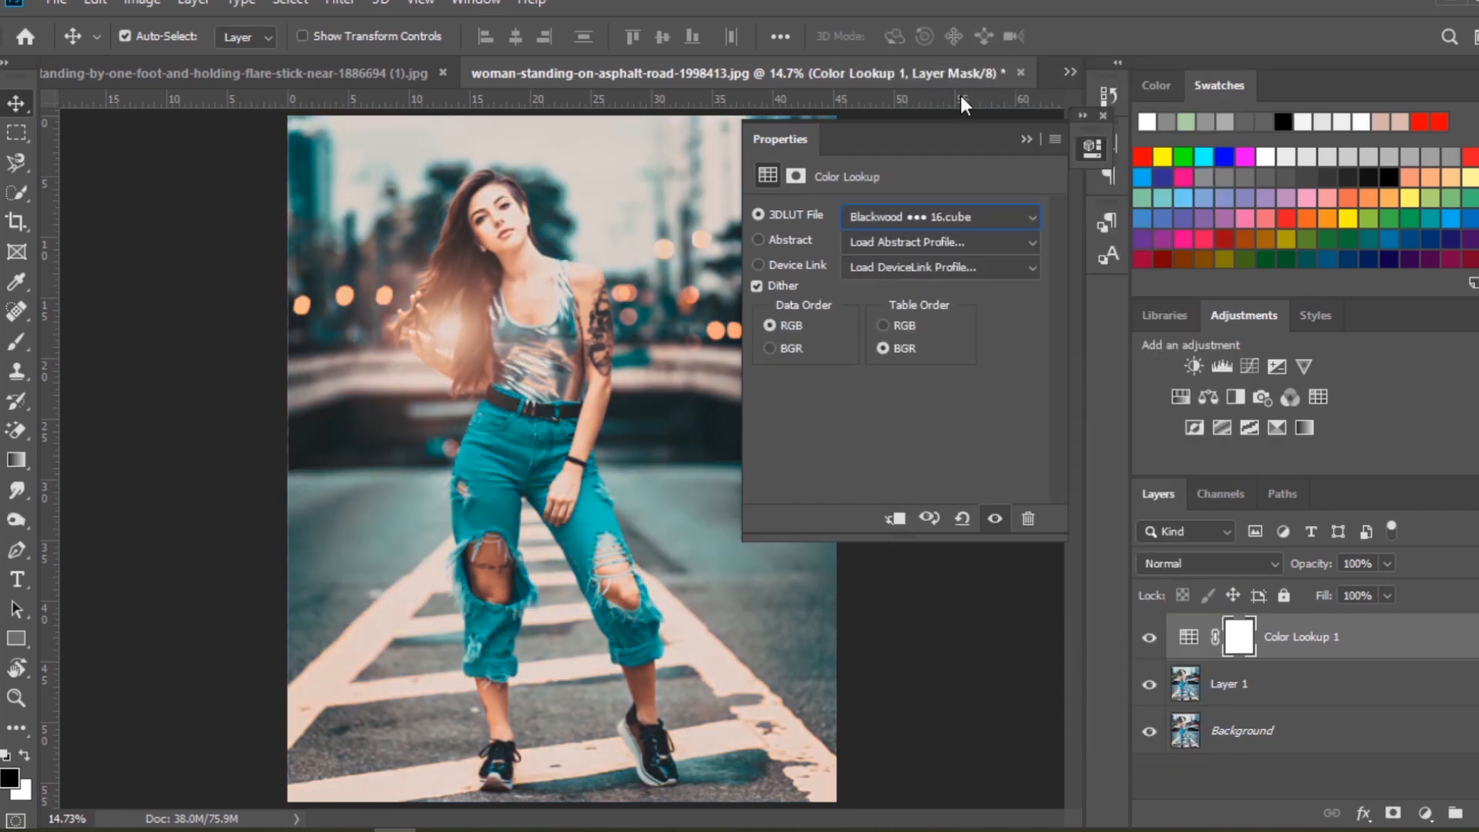
click(1024, 139)
click(1146, 640)
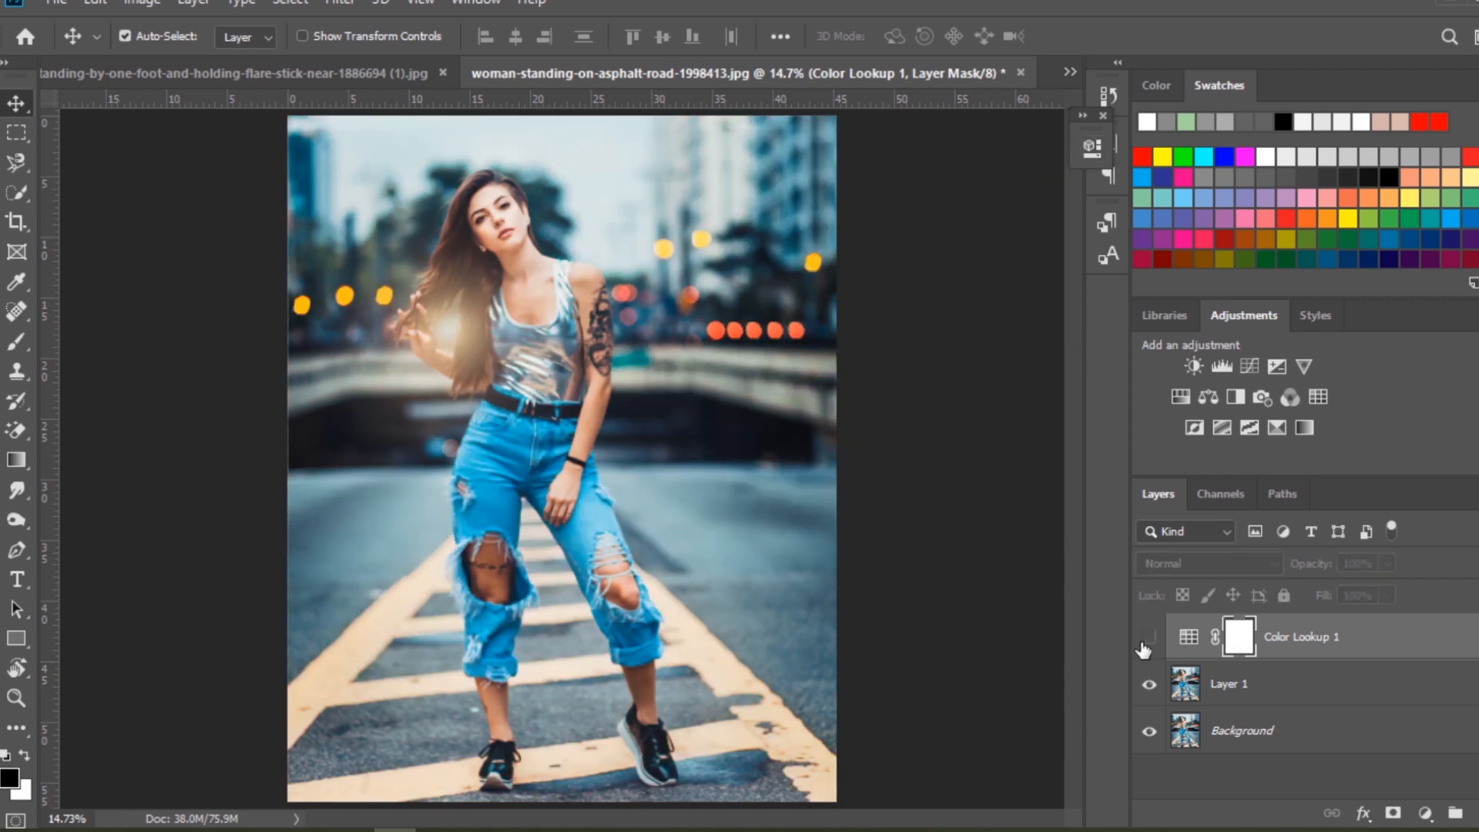
click(1147, 640)
click(1147, 639)
click(1147, 640)
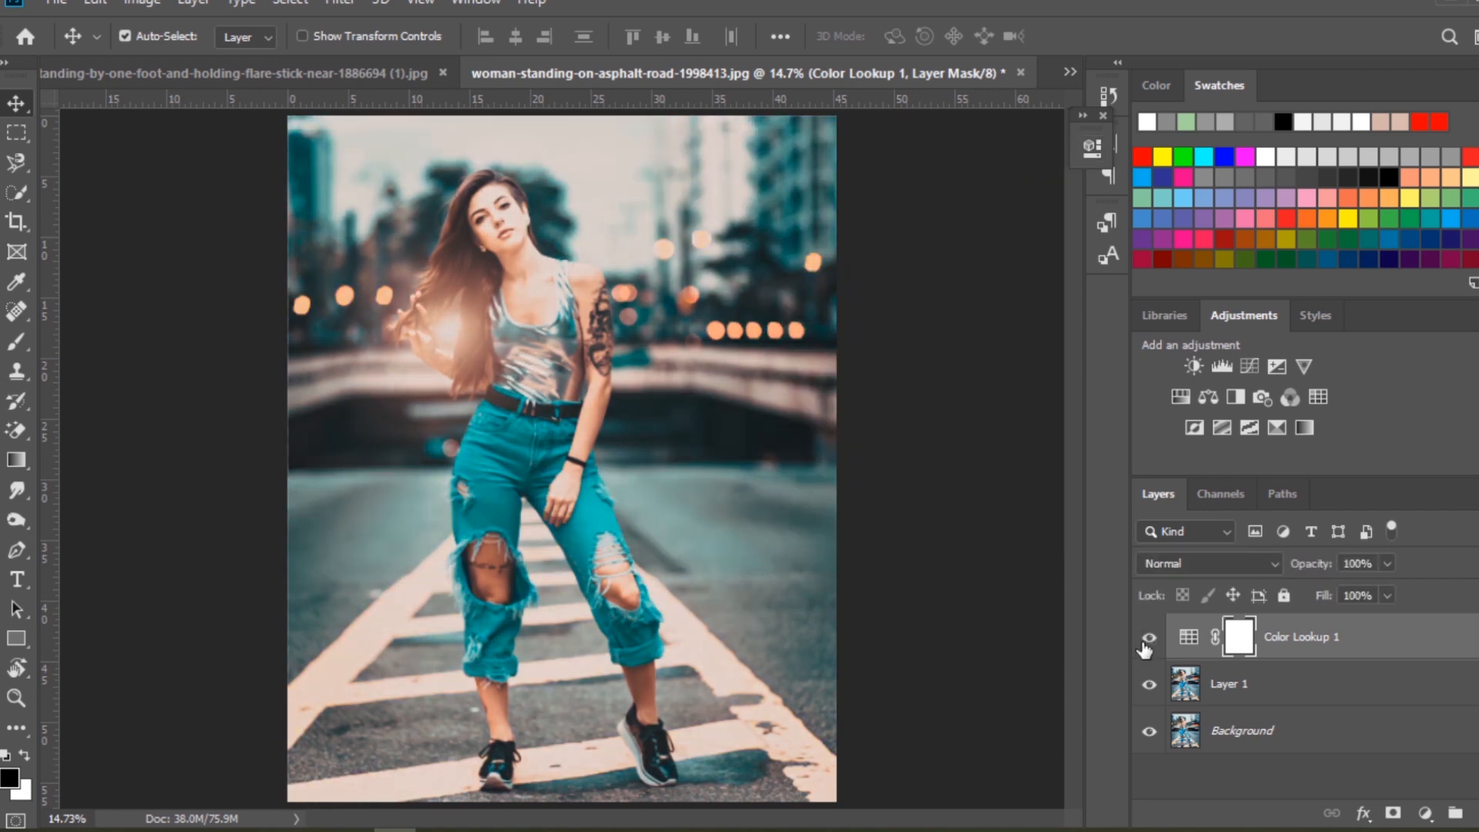
Add a Vibrance adjustment layer above Color Lookup 1 with vibrance +17 and saturation +11
click(1425, 814)
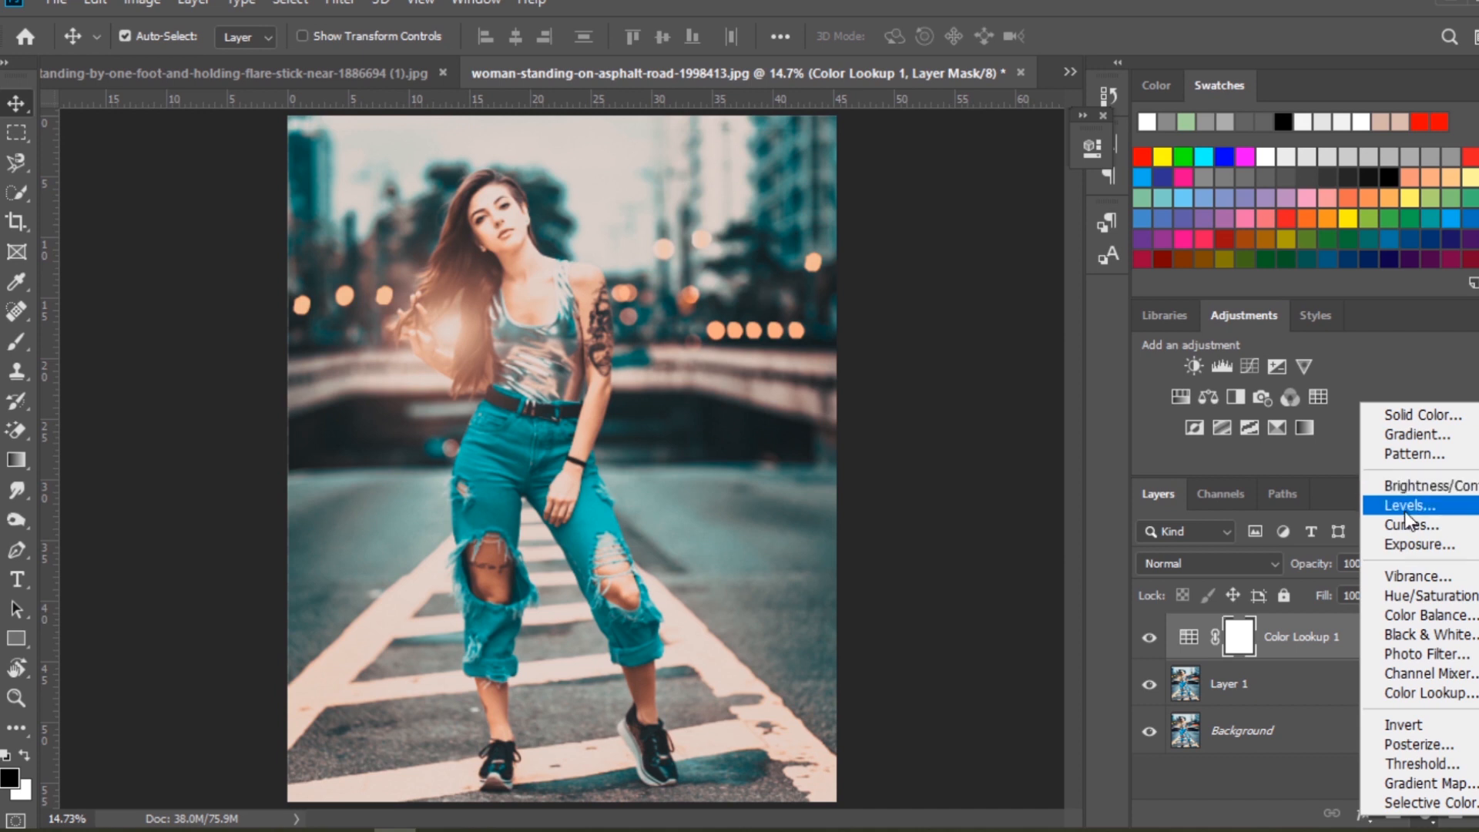
click(1419, 576)
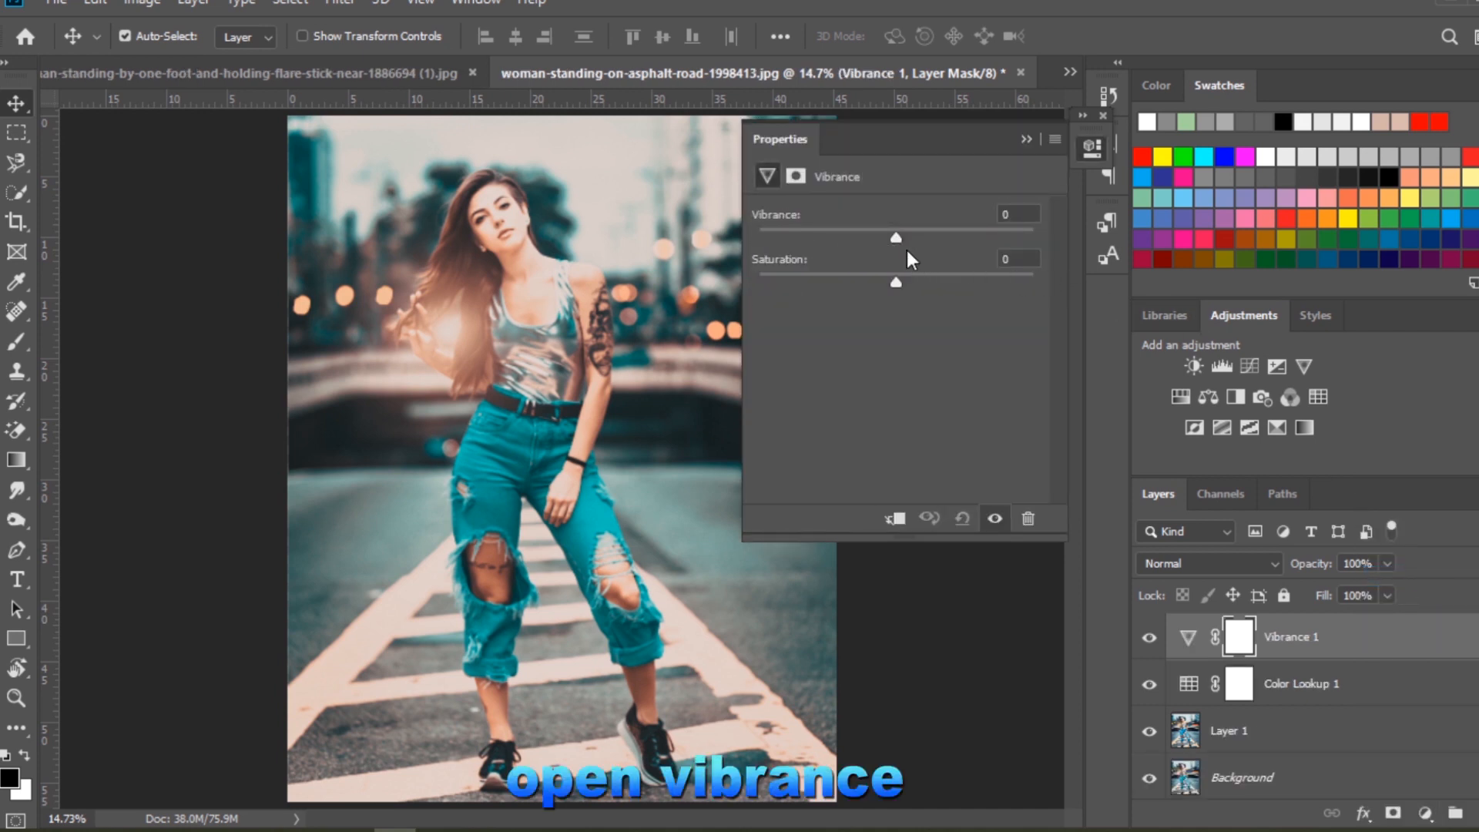
drag(895, 239, 921, 282)
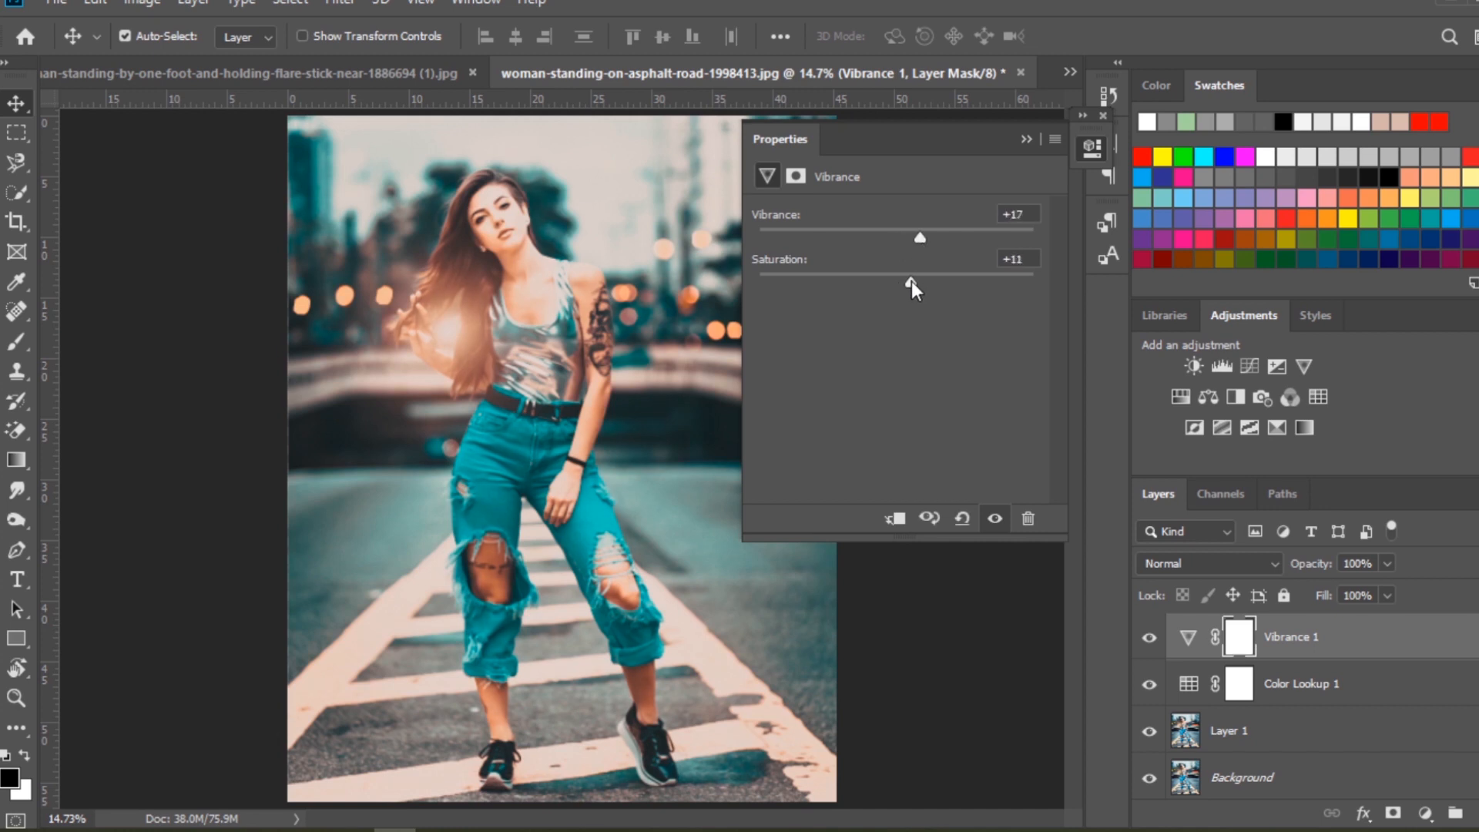
click(1027, 140)
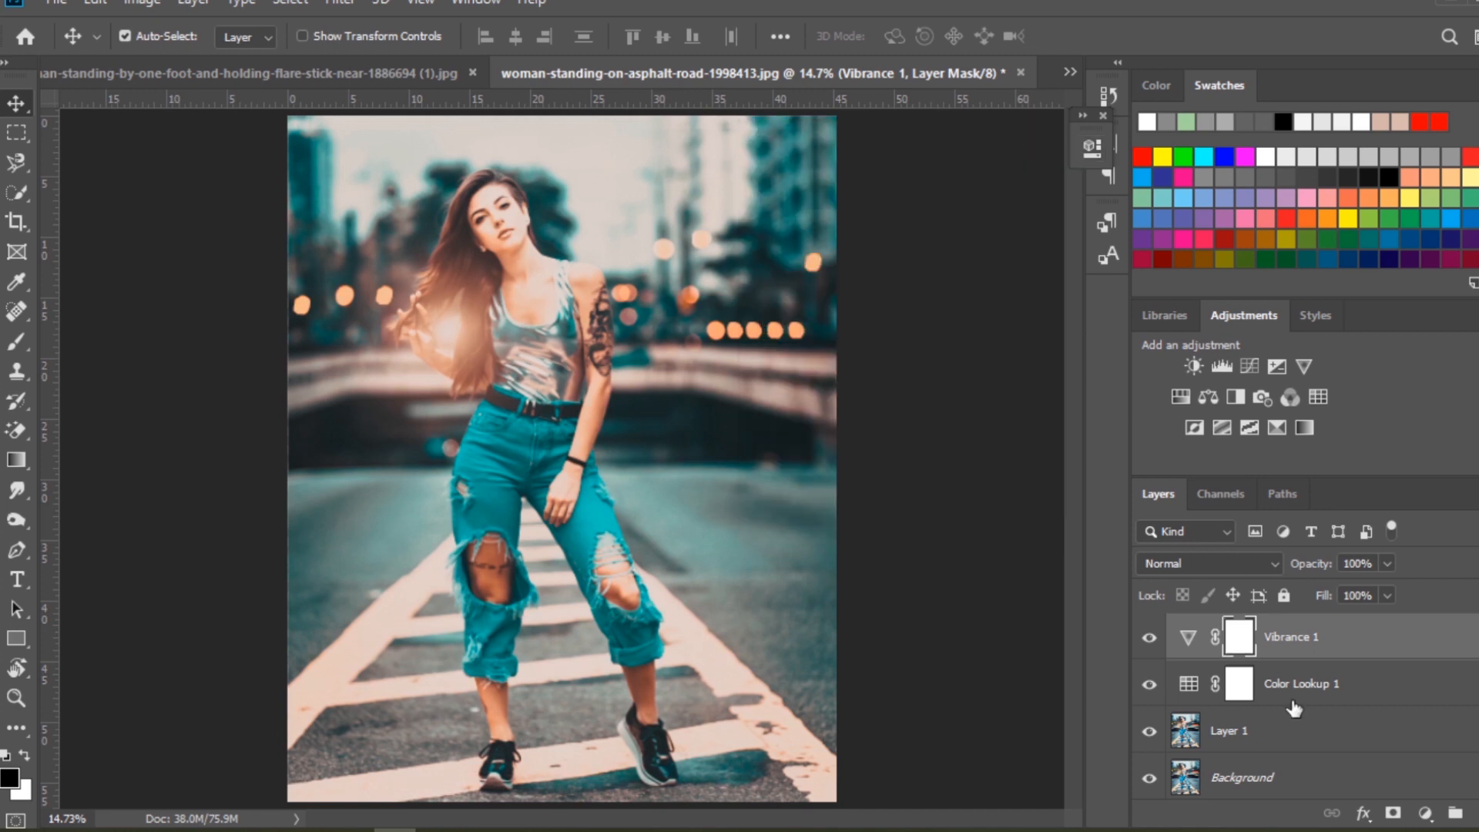
Add a Brightness/Contrast adjustment layer with brightness -10 and contrast 23, and compare the photo with and without the adjustment layers
click(1425, 813)
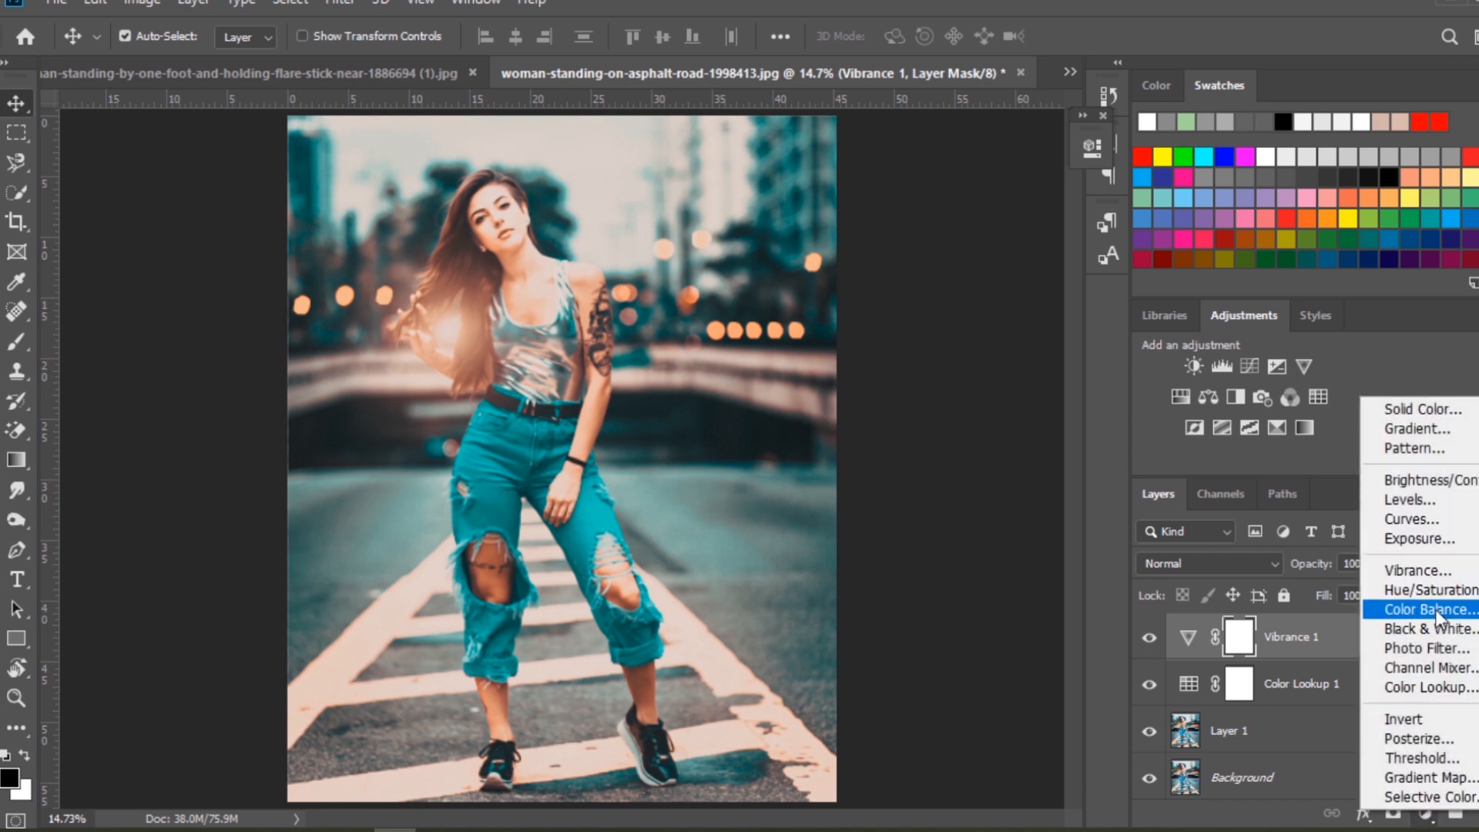
click(1422, 479)
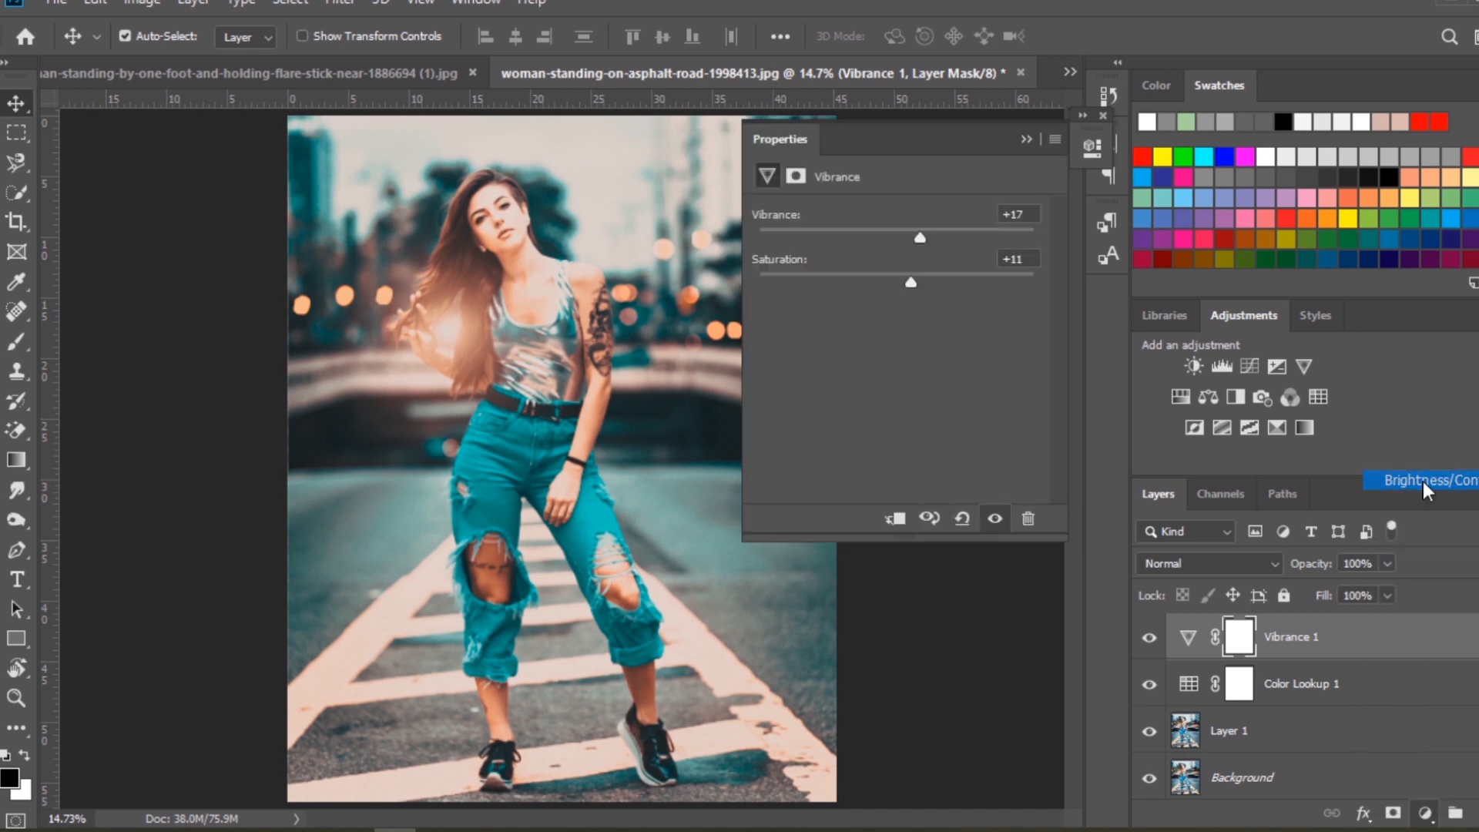
drag(898, 278, 935, 325)
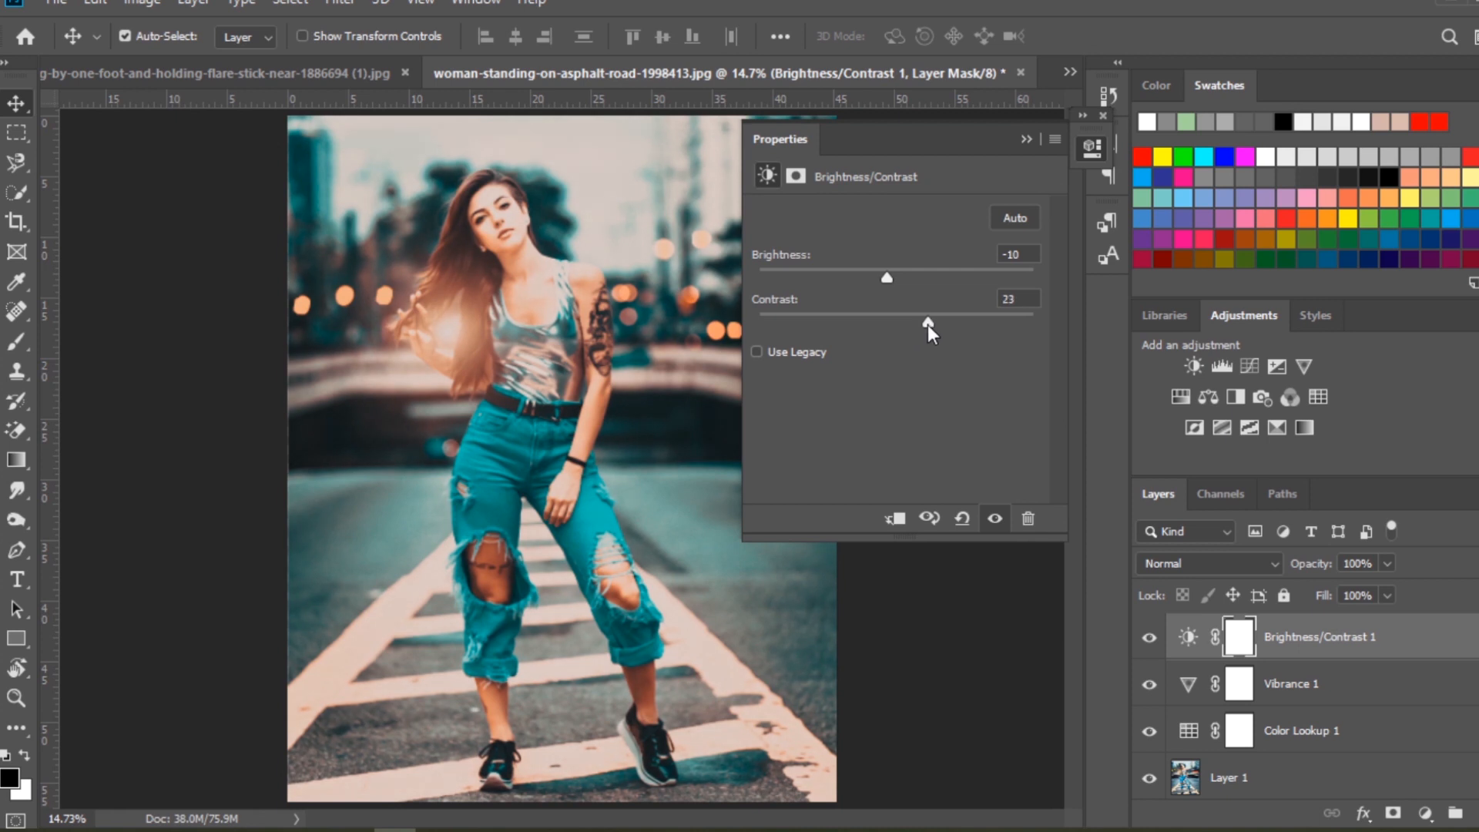
click(1026, 139)
click(1149, 637)
click(1149, 638)
click(1149, 683)
click(1149, 685)
click(1150, 685)
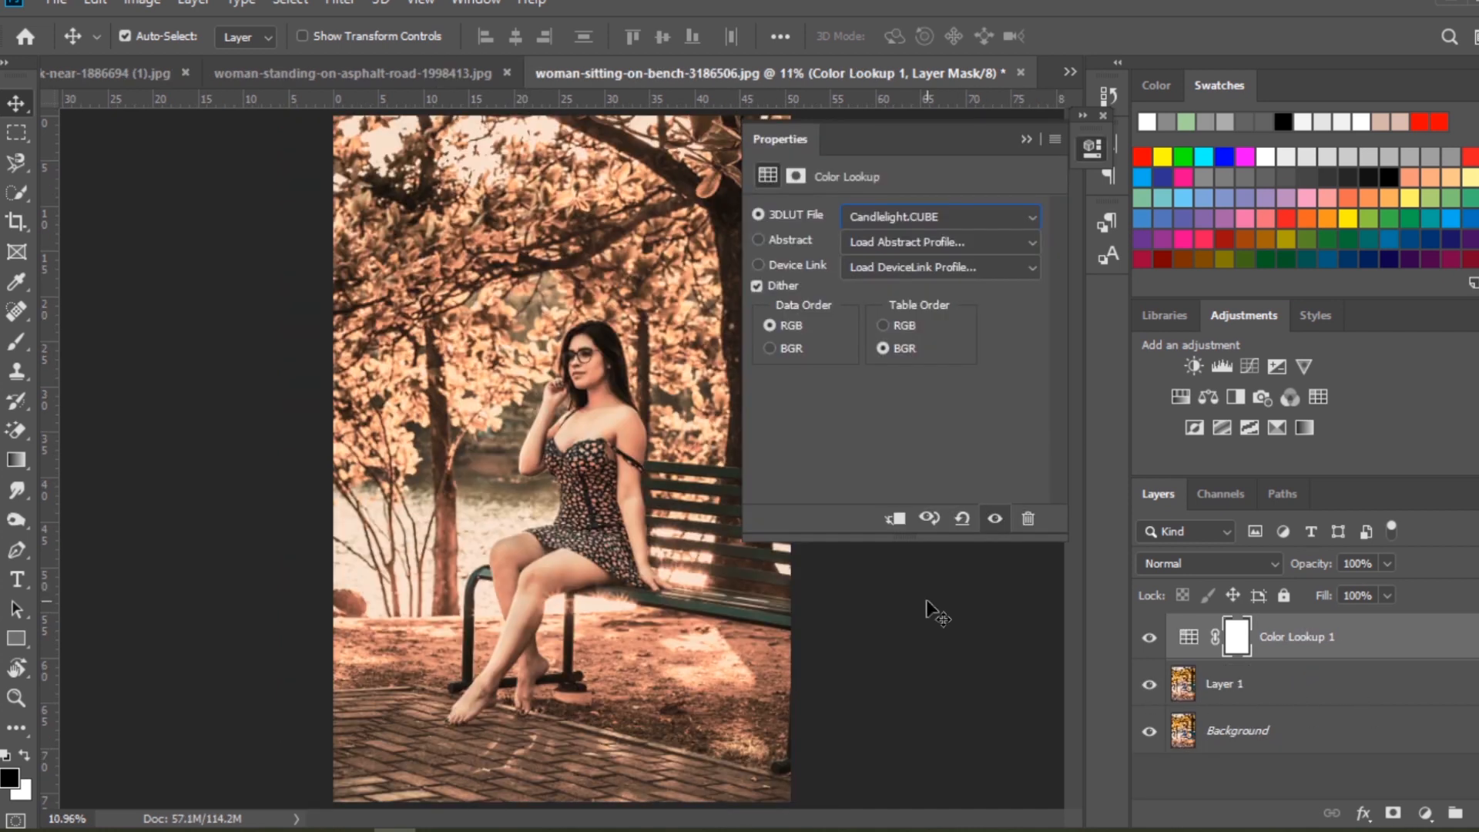
Browse the 3DLUT files for the bench photo, apply Cumberland ● 16.cube, and compare the photo with and without the Color Lookup layer
key(Down)
key(Down)
key(Down)
key(Down)
key(Down)
key(Down)
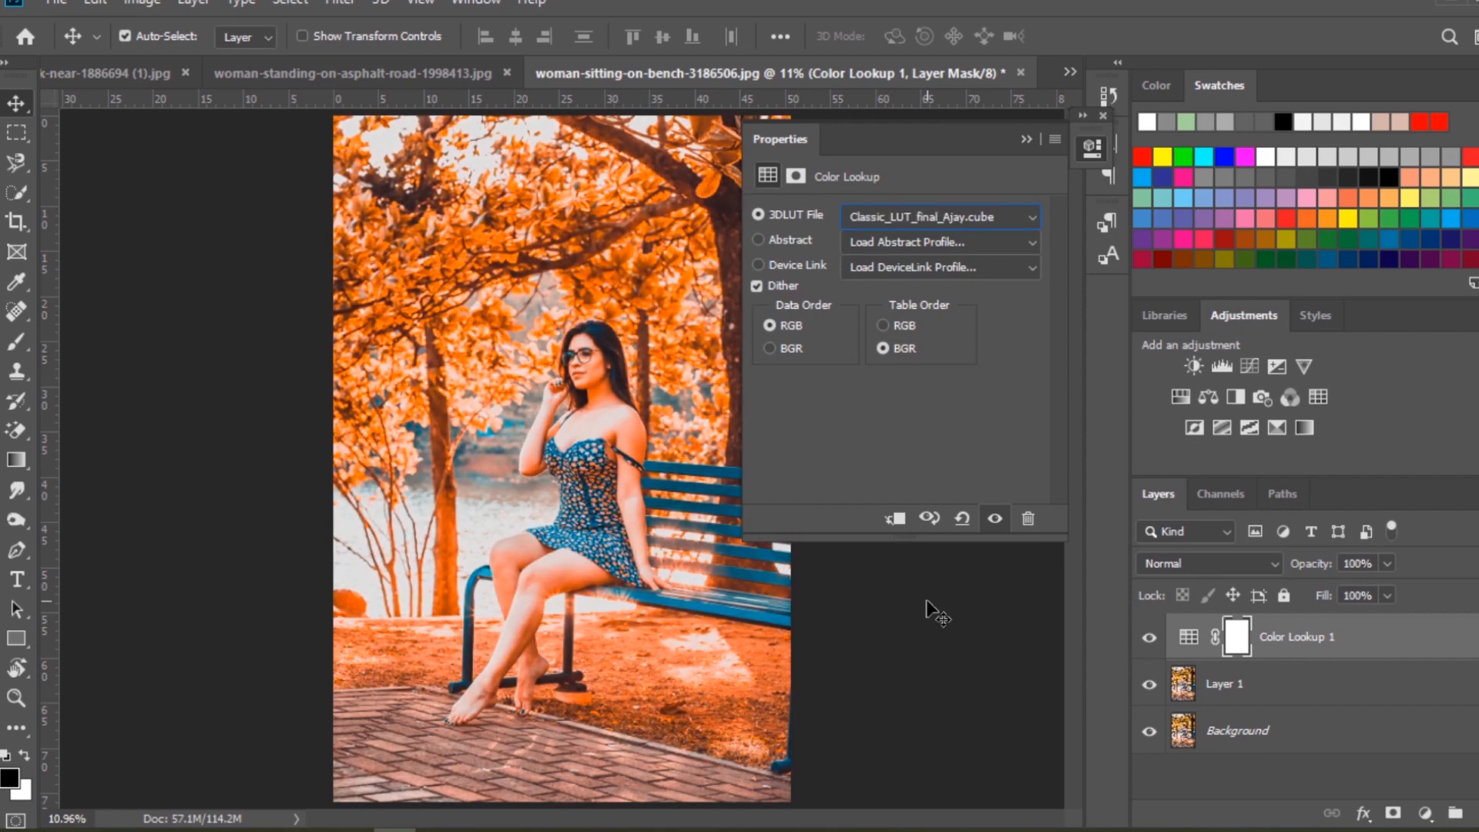
key(Down)
key(Down)
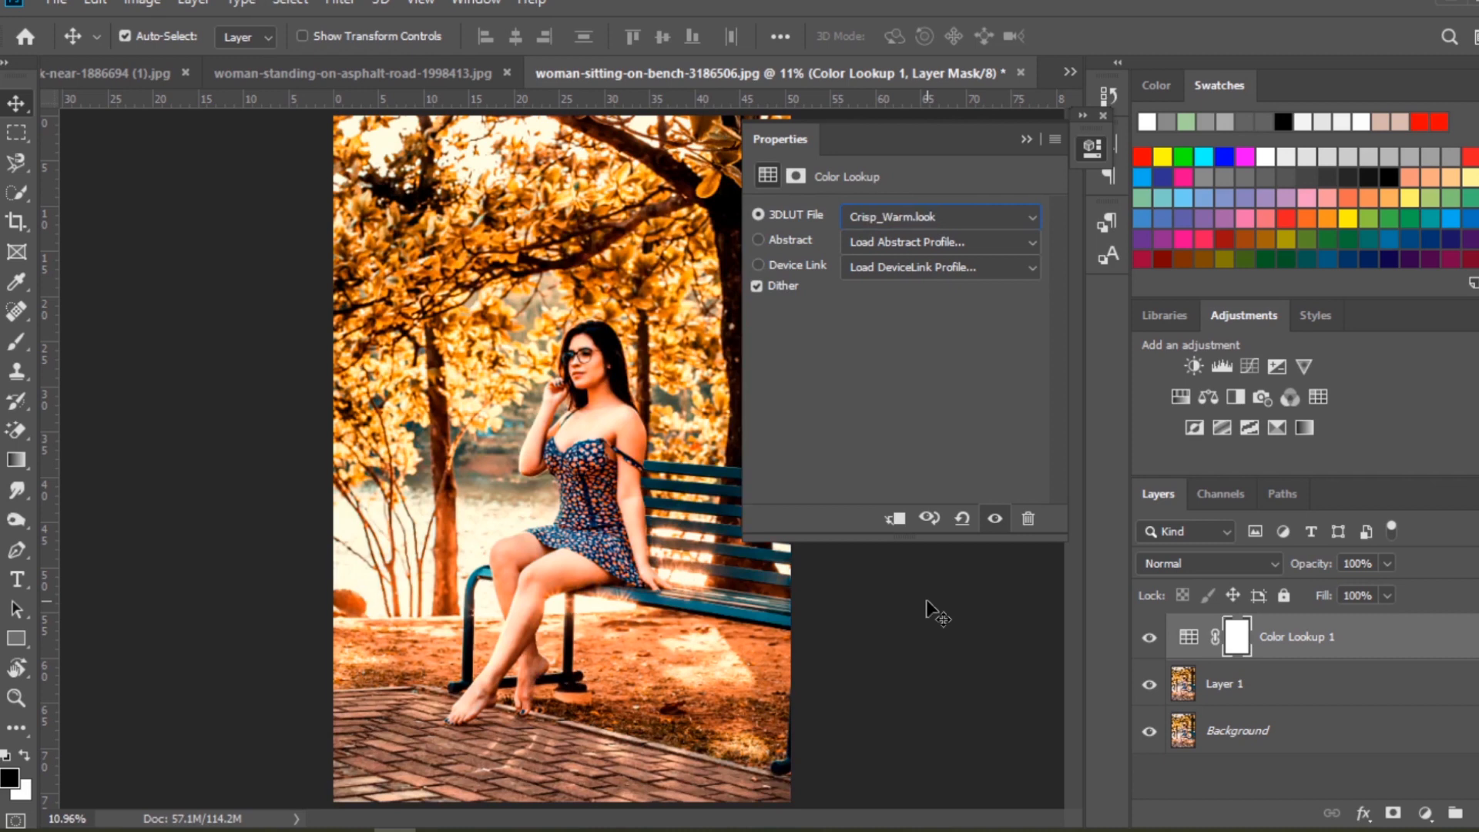
key(Down)
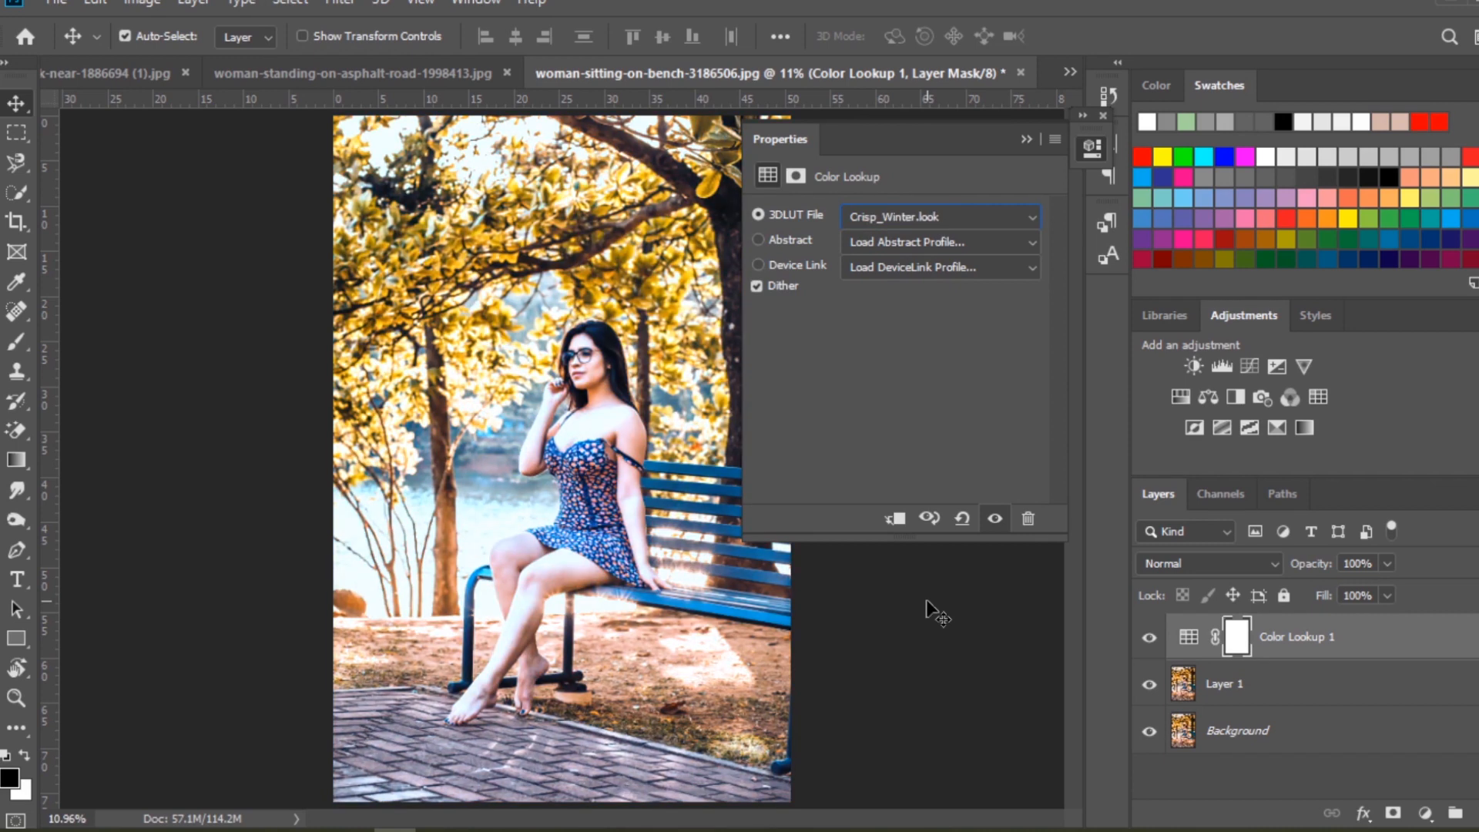
key(Down)
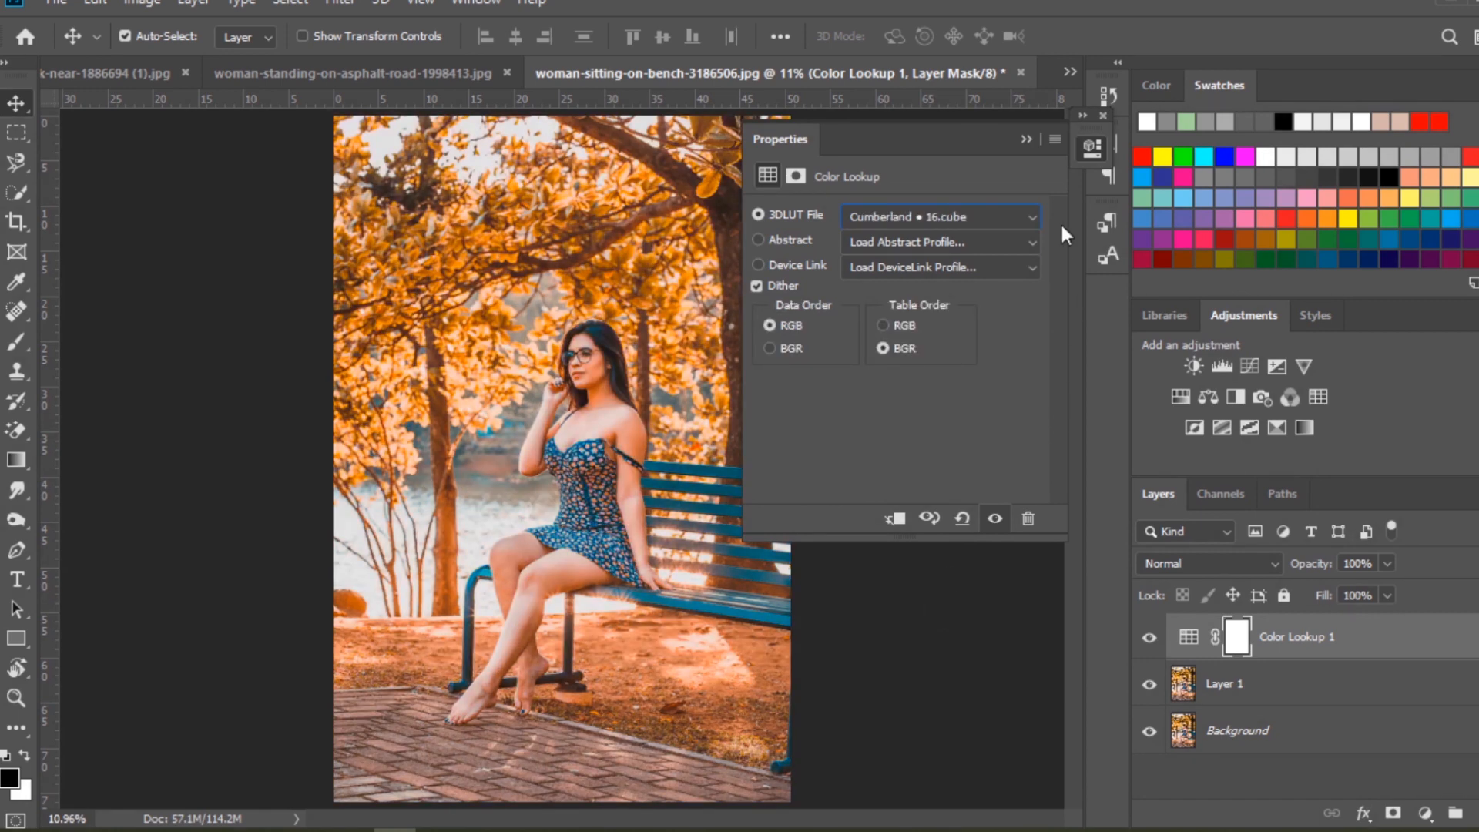
click(1025, 139)
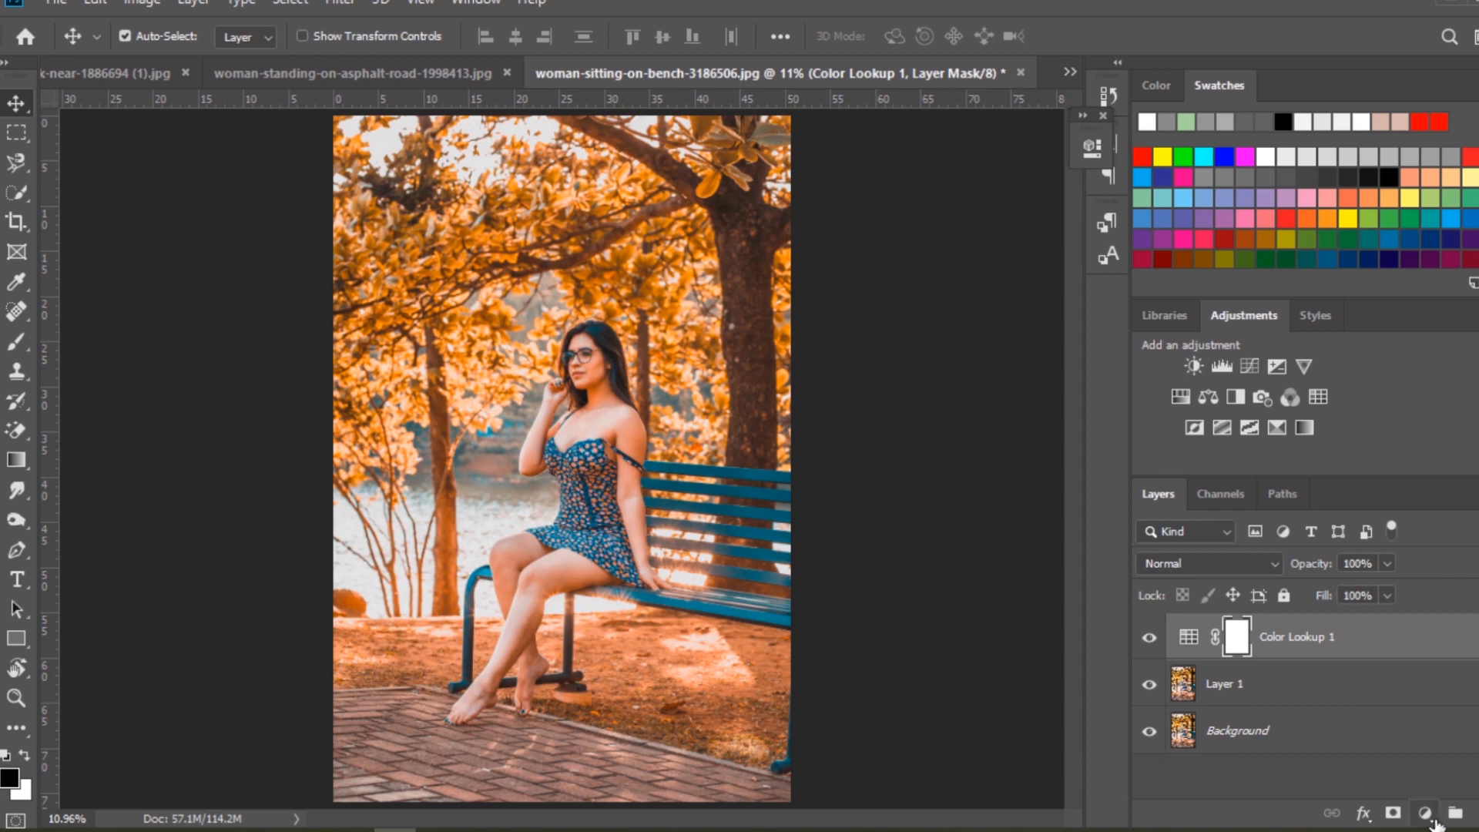
click(1149, 638)
click(1149, 638)
click(1149, 638)
click(1149, 637)
Add a Vibrance adjustment layer to the bench photo with vibrance about -7 and a slightly raised saturation
click(1426, 815)
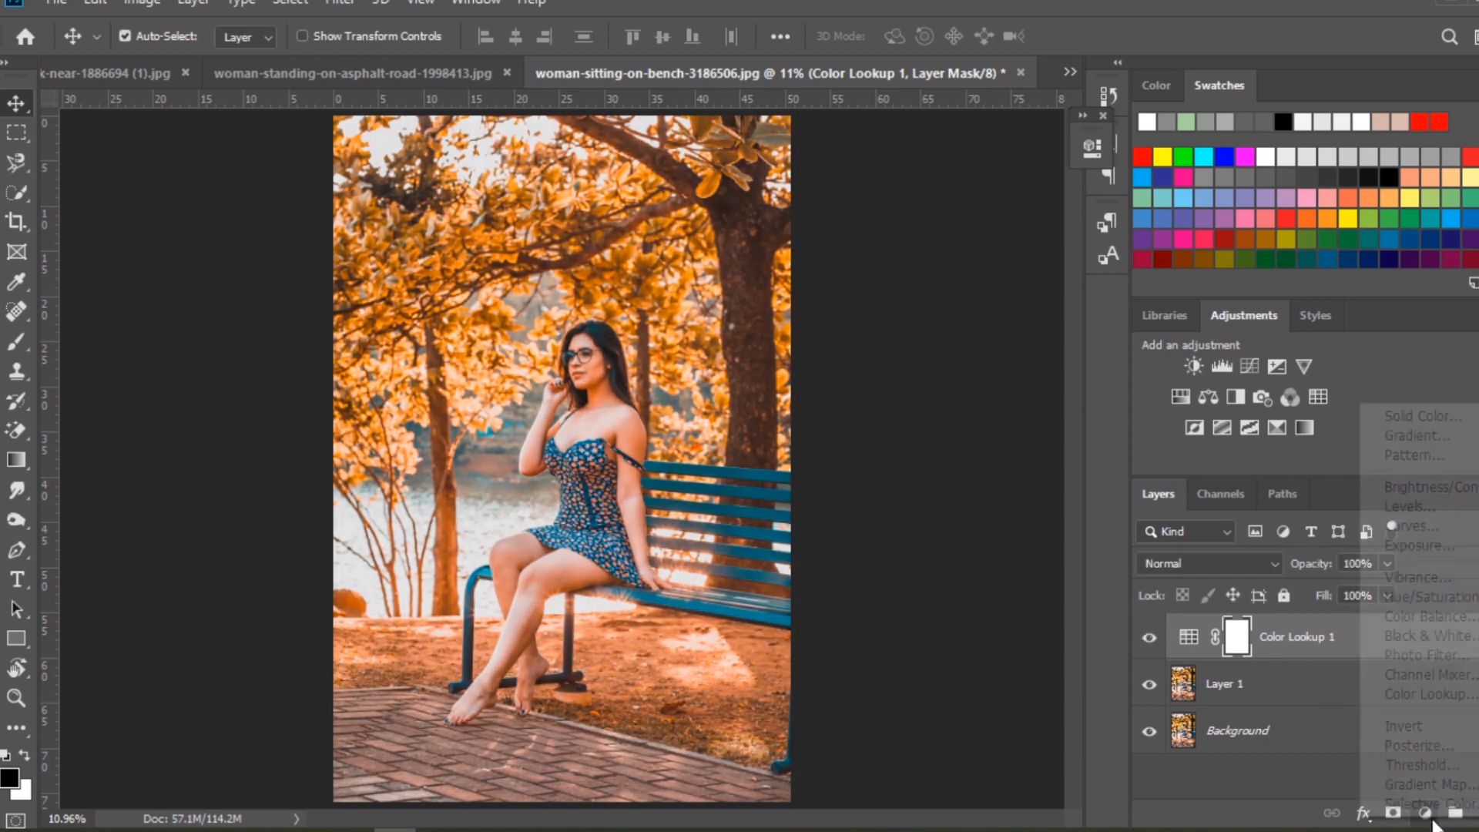
click(1431, 575)
drag(899, 233, 884, 232)
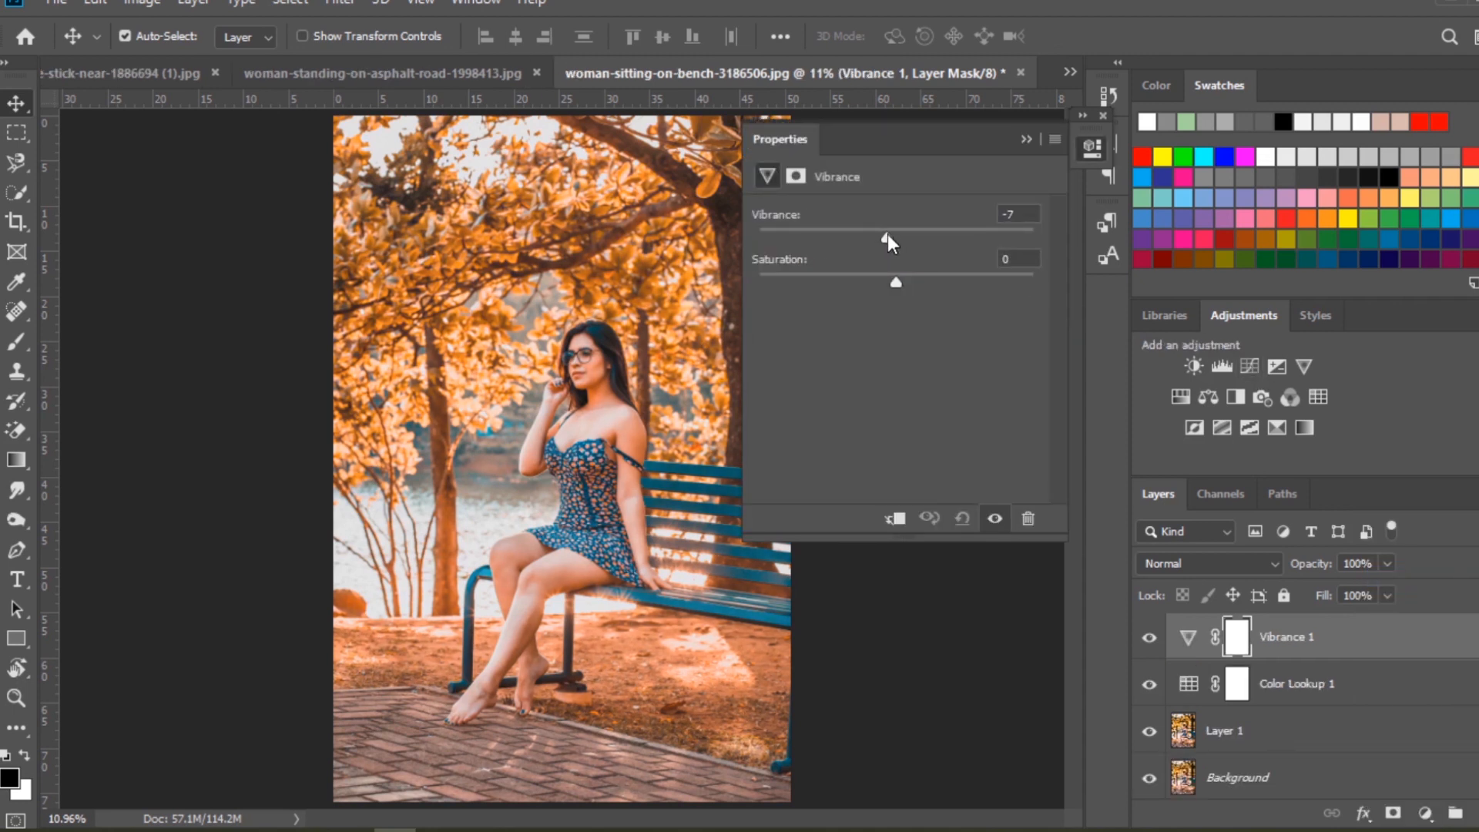
drag(896, 283, 906, 282)
click(1024, 139)
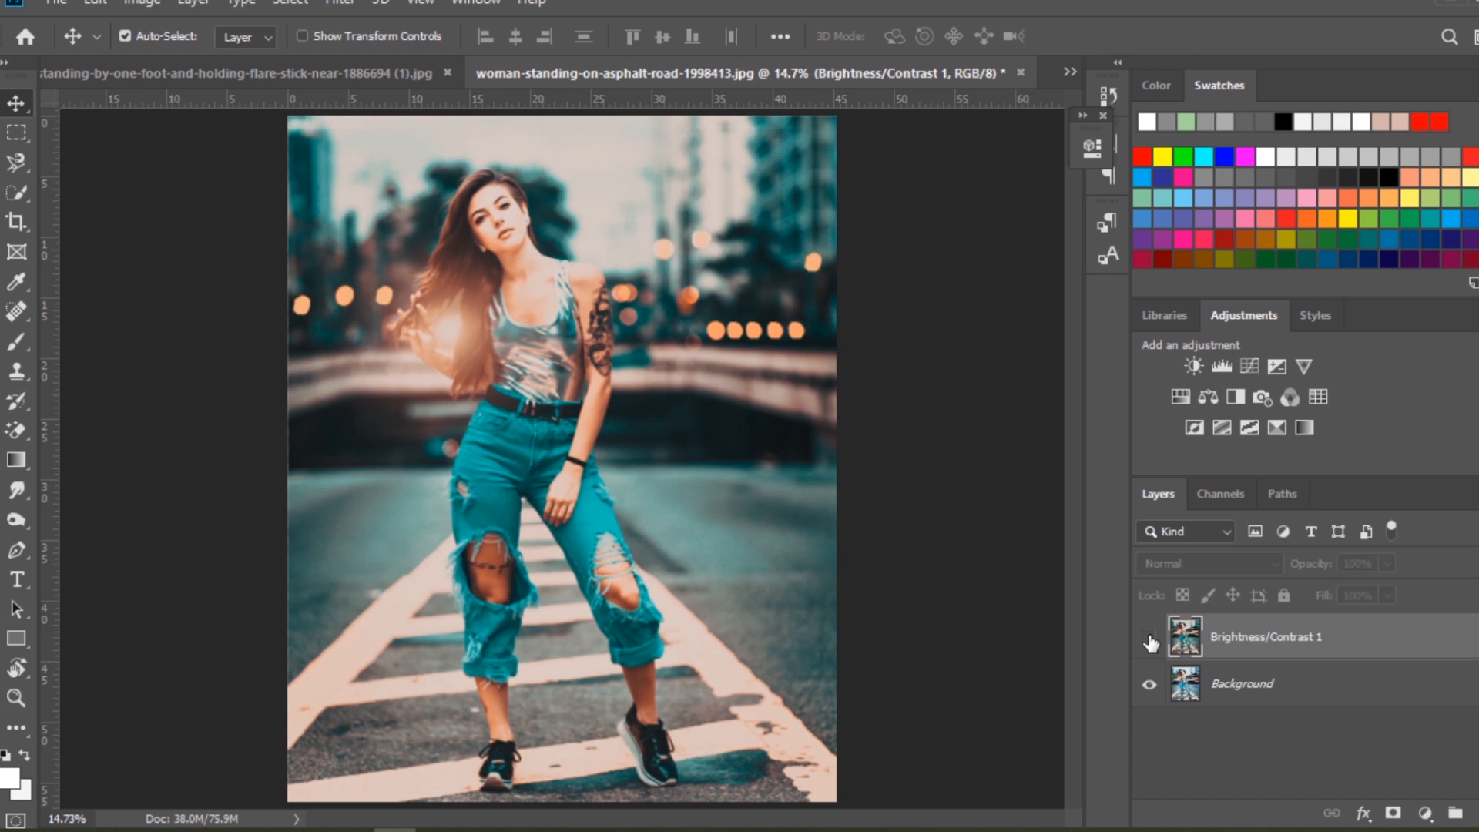
Compare the asphalt-road photo with and without its merged Brightness/Contrast 1 layer
click(1149, 636)
click(1149, 636)
click(1149, 637)
click(1149, 638)
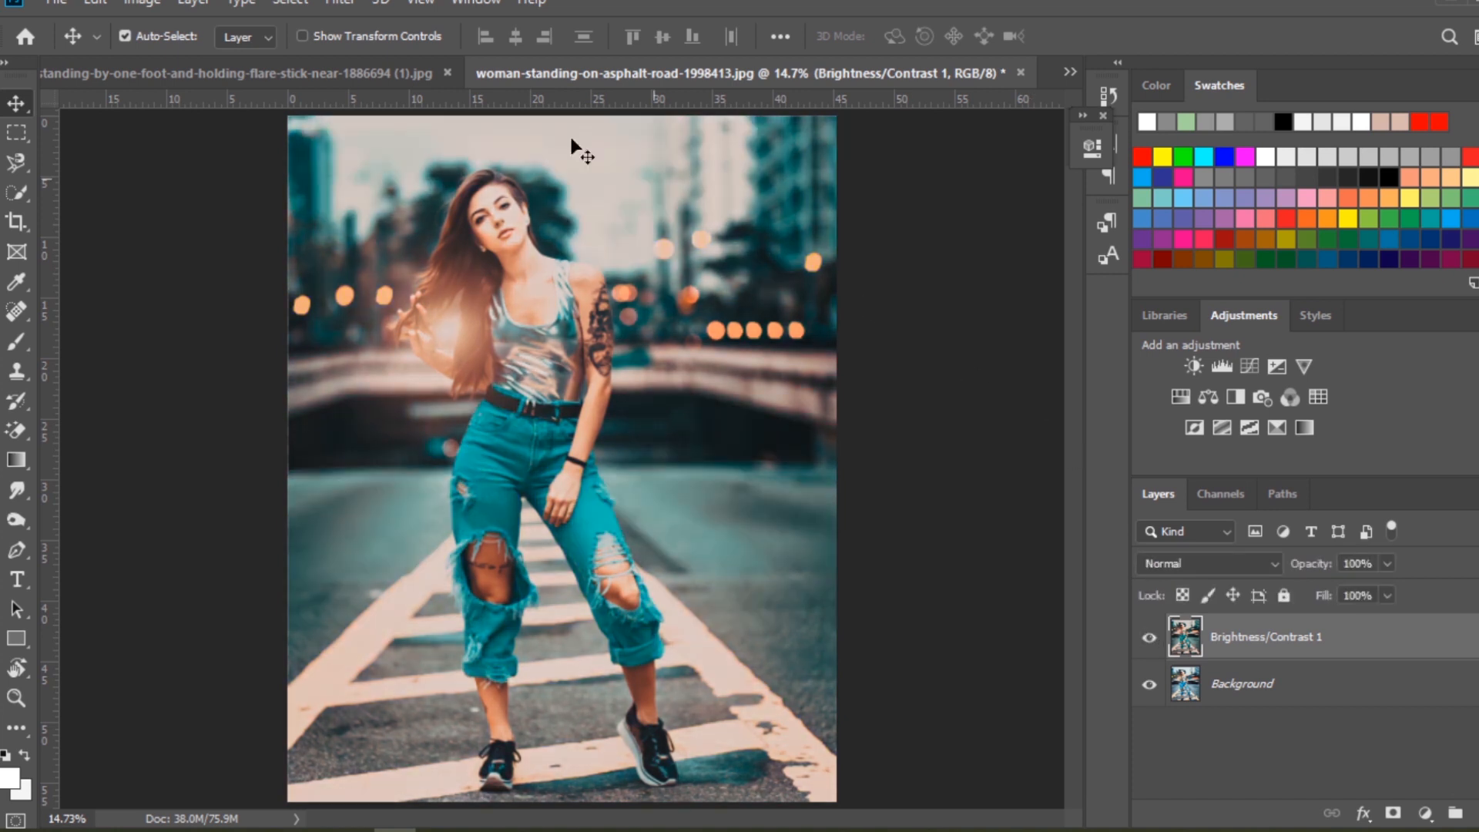
In the flare-stick dancer photo, merge Color Lookup 1 with Layer 1 and compare the result with the original background
click(298, 73)
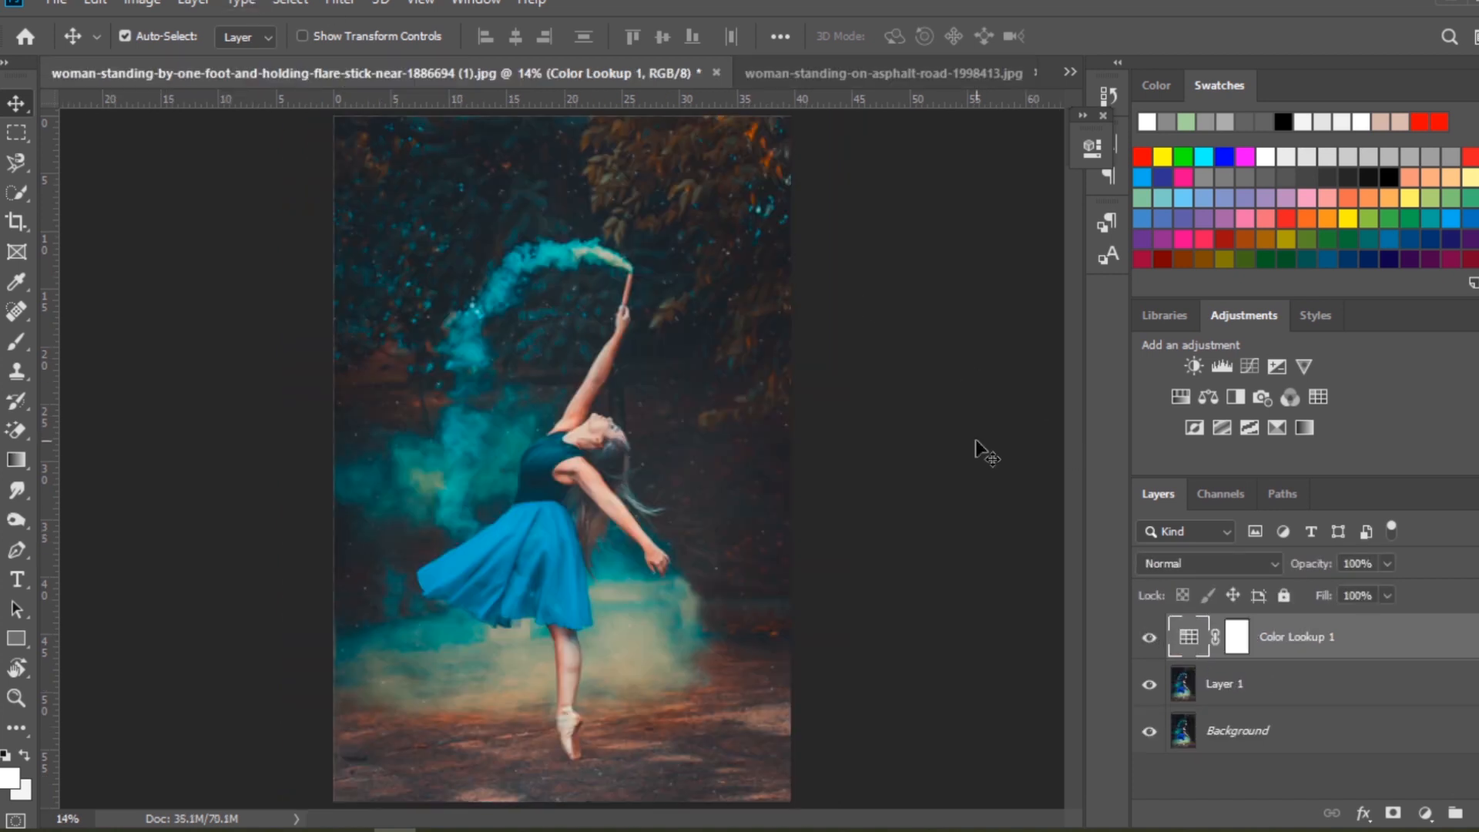
shift+click(1288, 702)
key(ctrl+e)
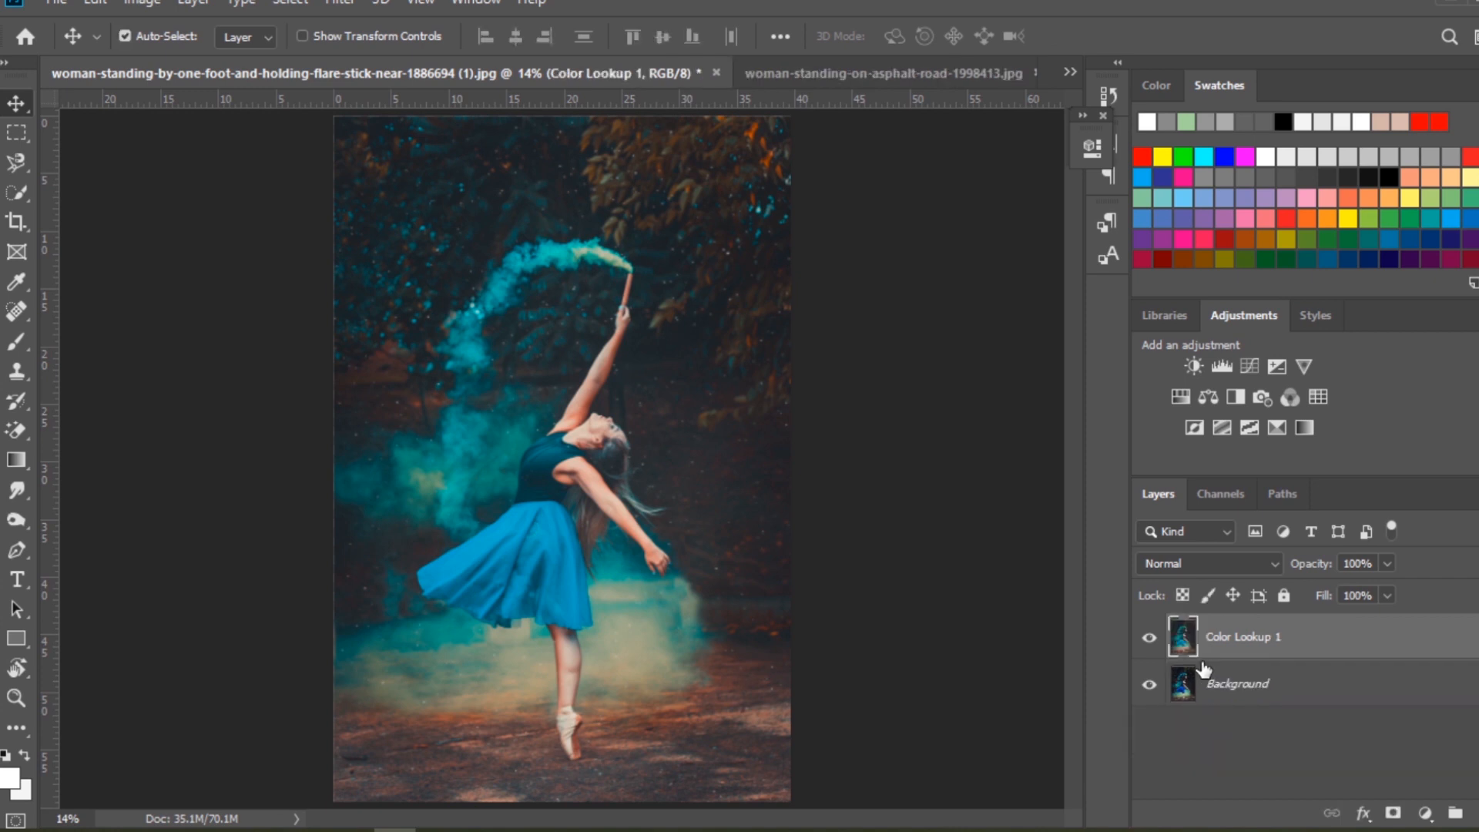
click(1151, 652)
click(1151, 651)
click(1152, 652)
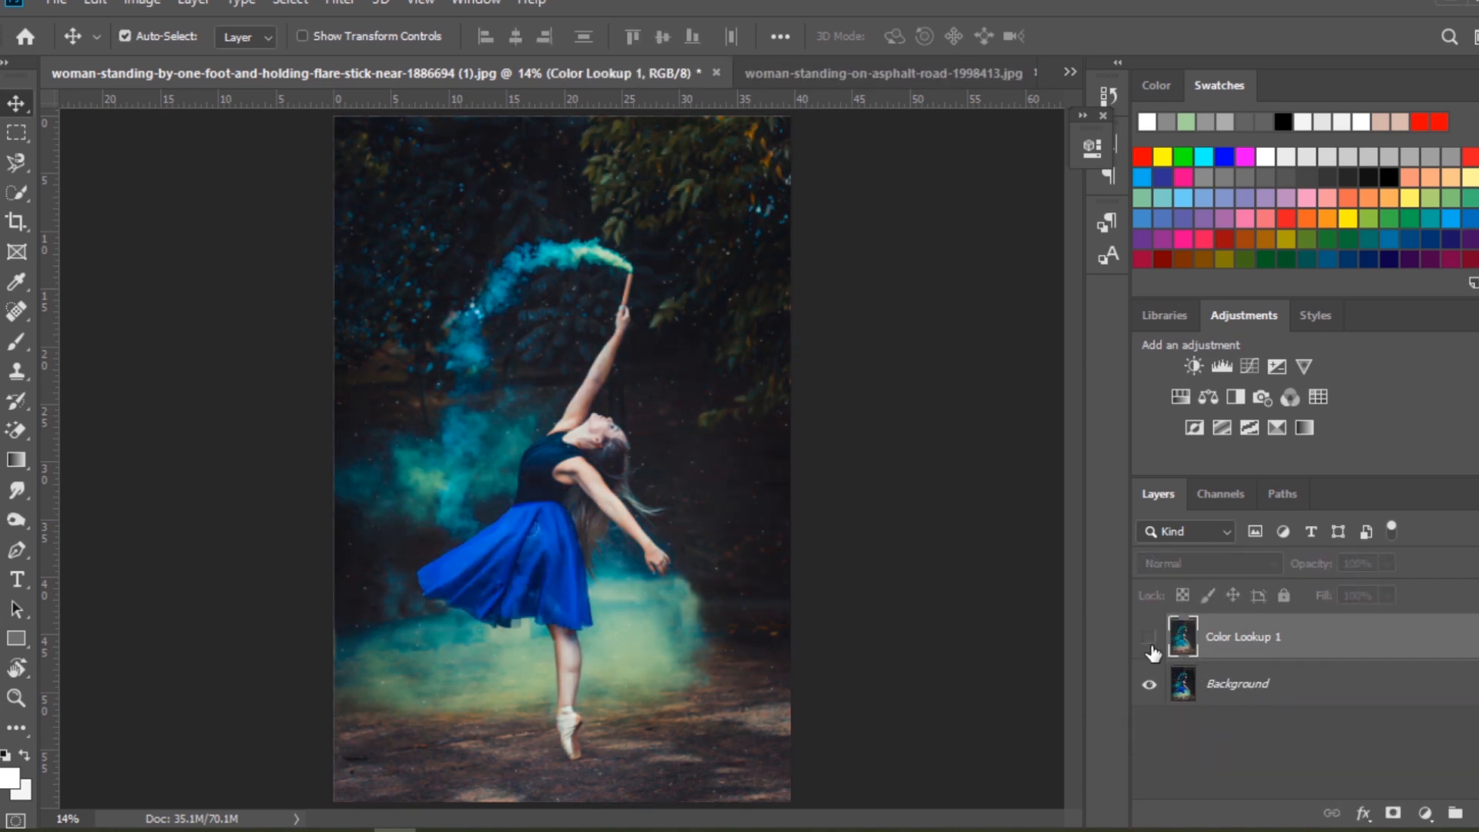
click(1153, 652)
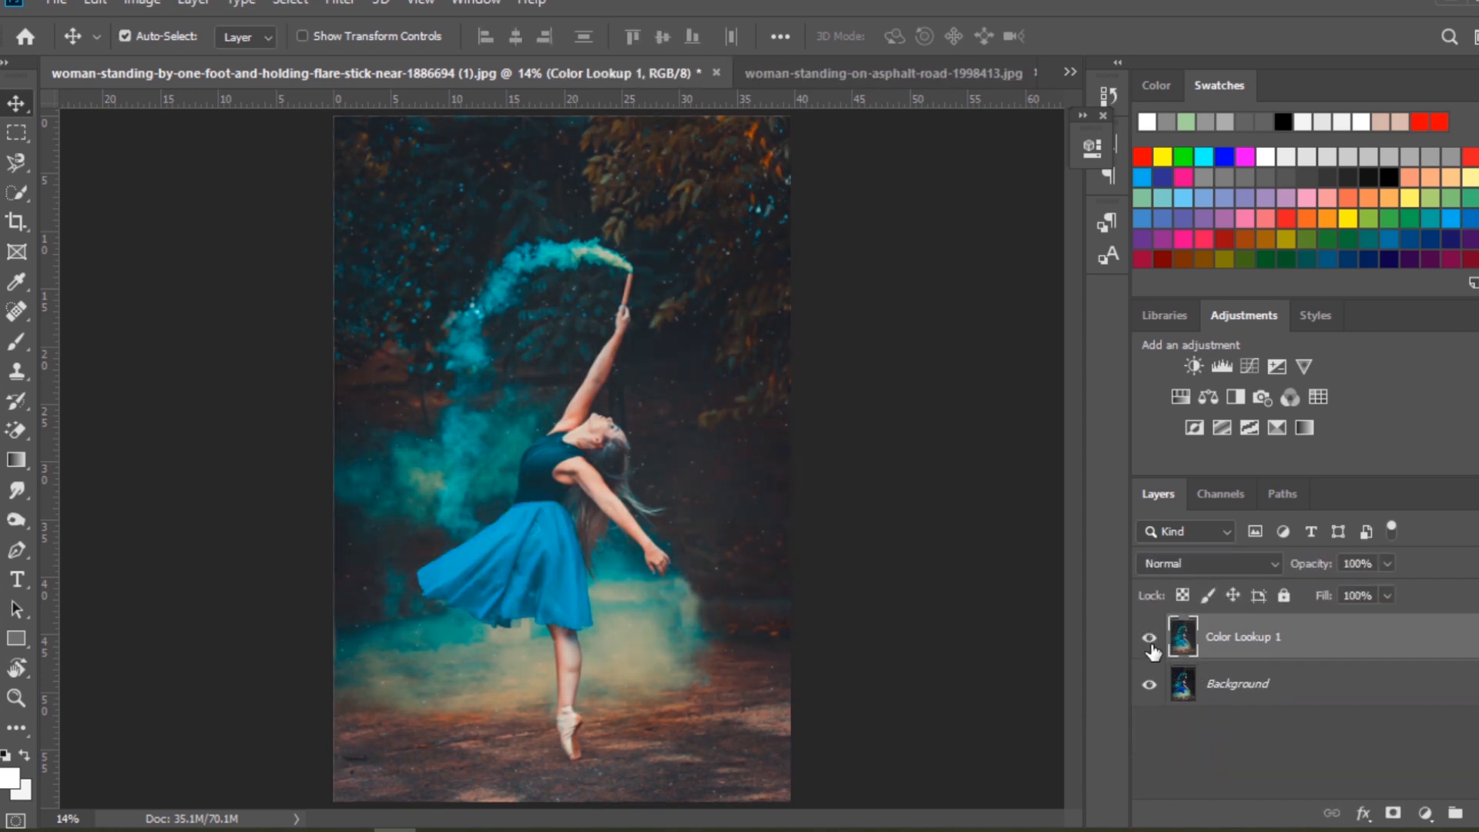
Apply the Camera Raw Filter to the asphalt-road photo's merged layer, setting Highlights to -23, Shadows to -37 and Whites to -20
click(838, 74)
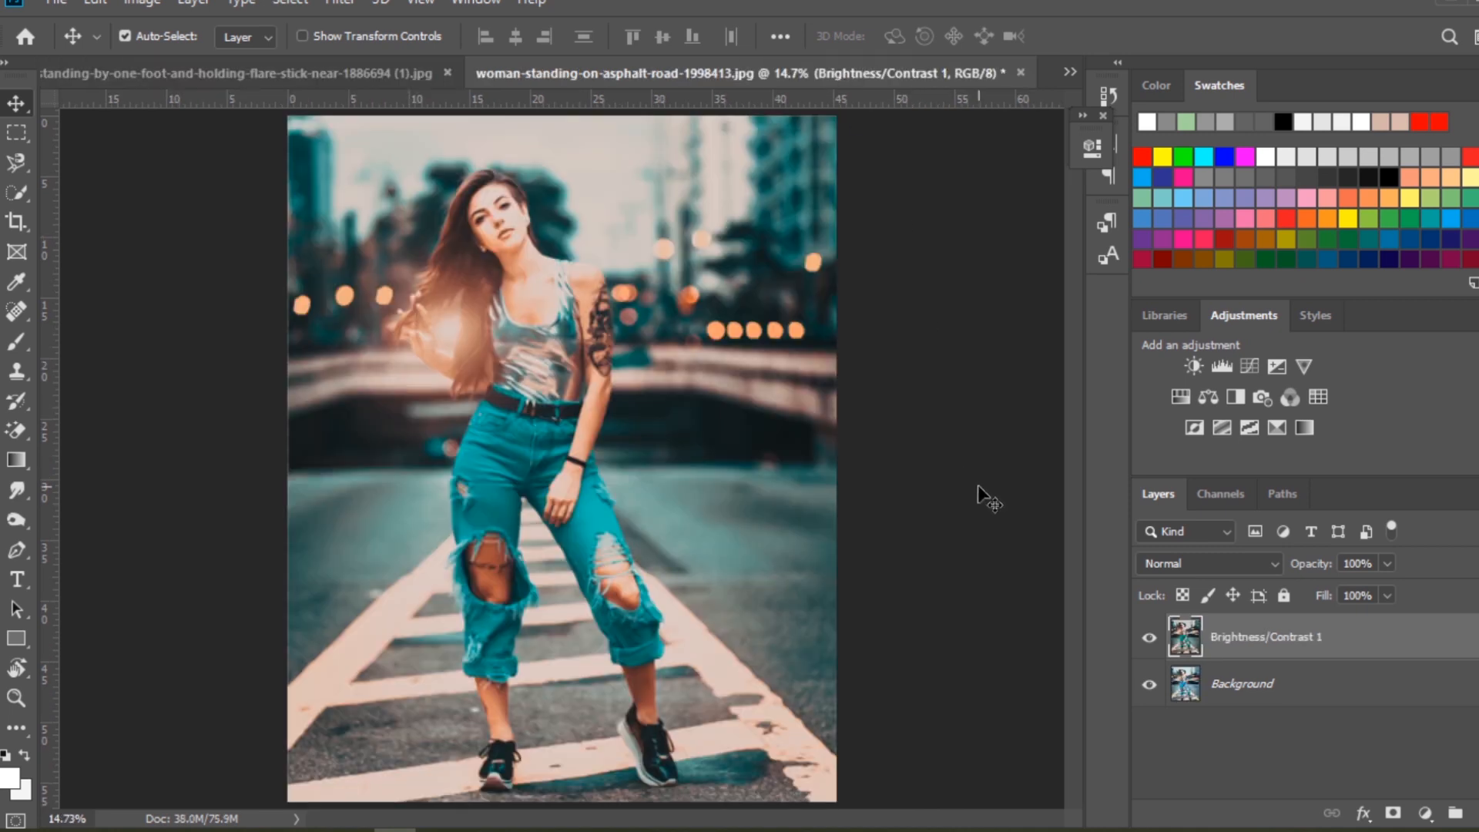
click(1149, 637)
click(1149, 638)
click(343, 2)
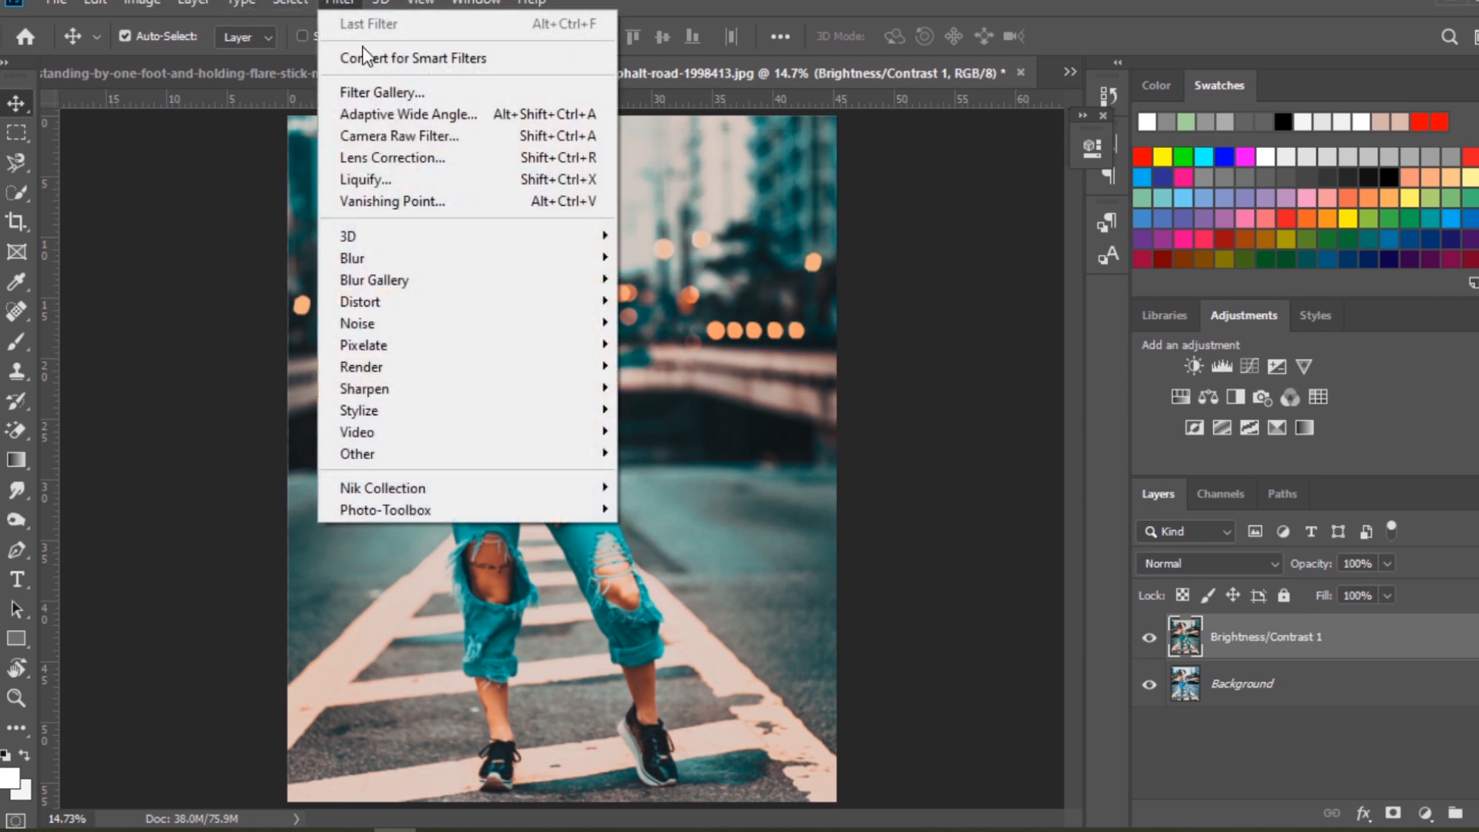
click(449, 136)
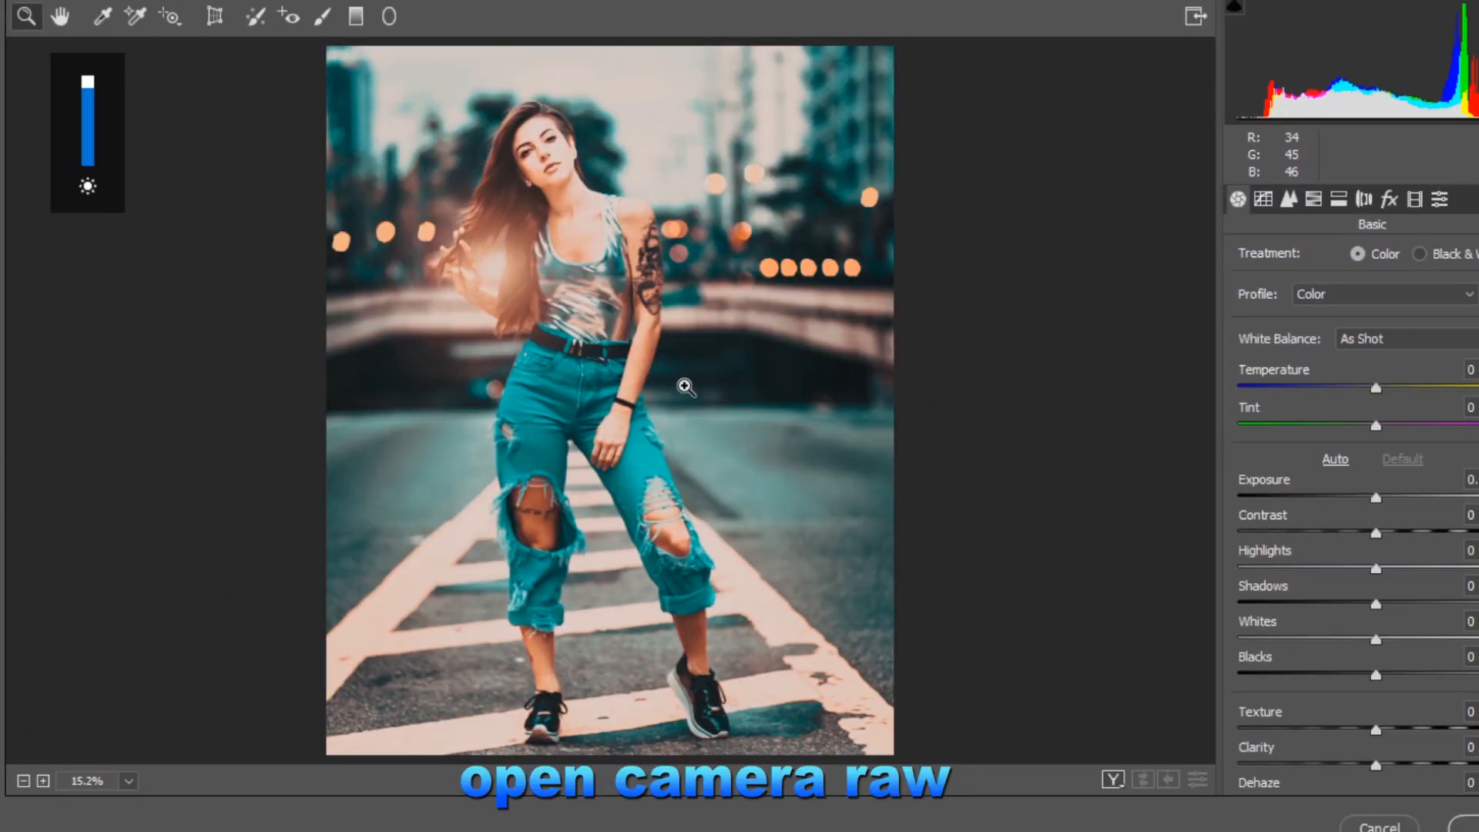
drag(1377, 570, 1343, 636)
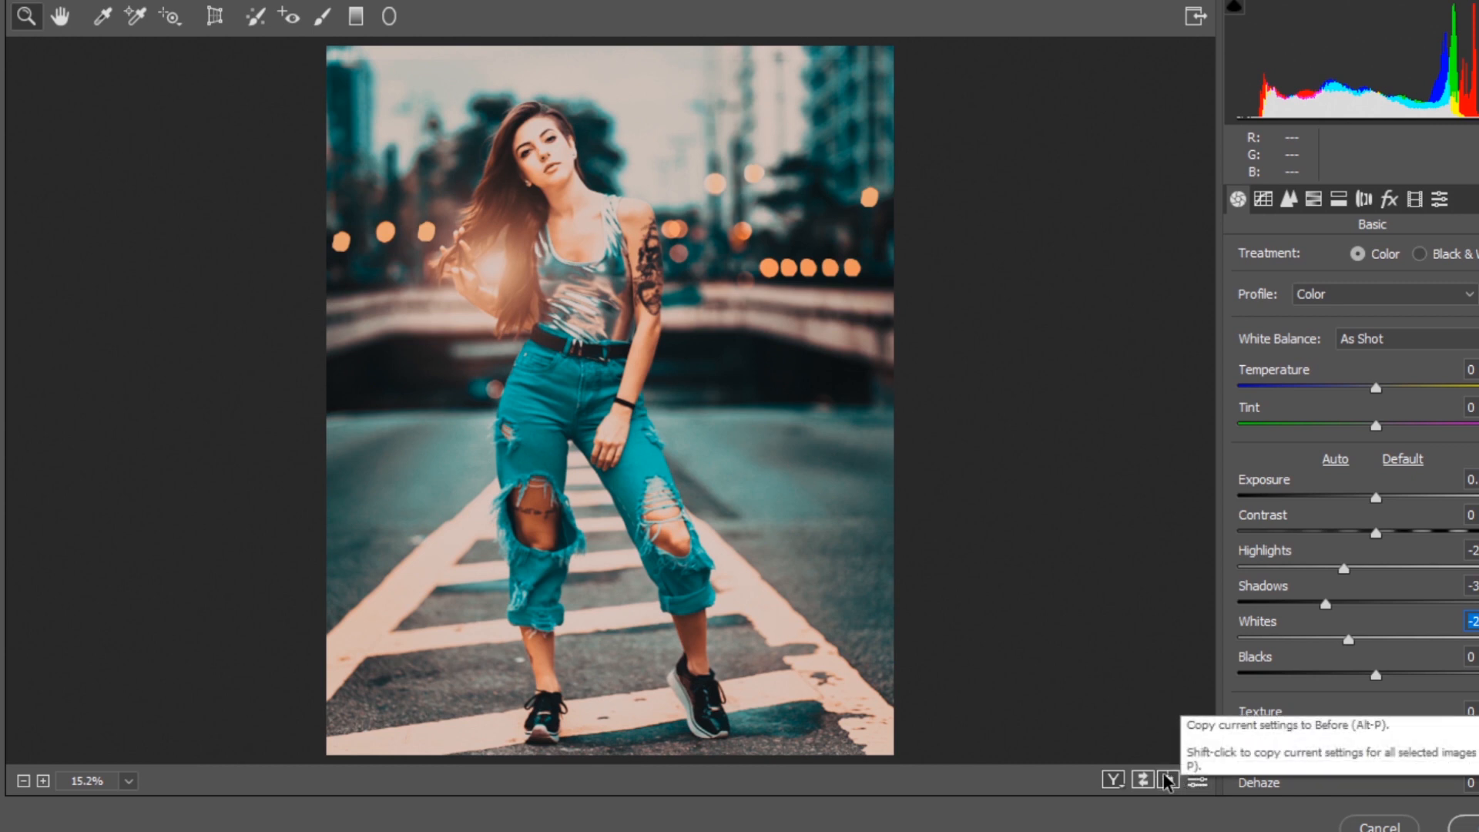
Using a side-by-side before/after preview, lower the Exposure very slightly and set Blacks to -25
click(1120, 778)
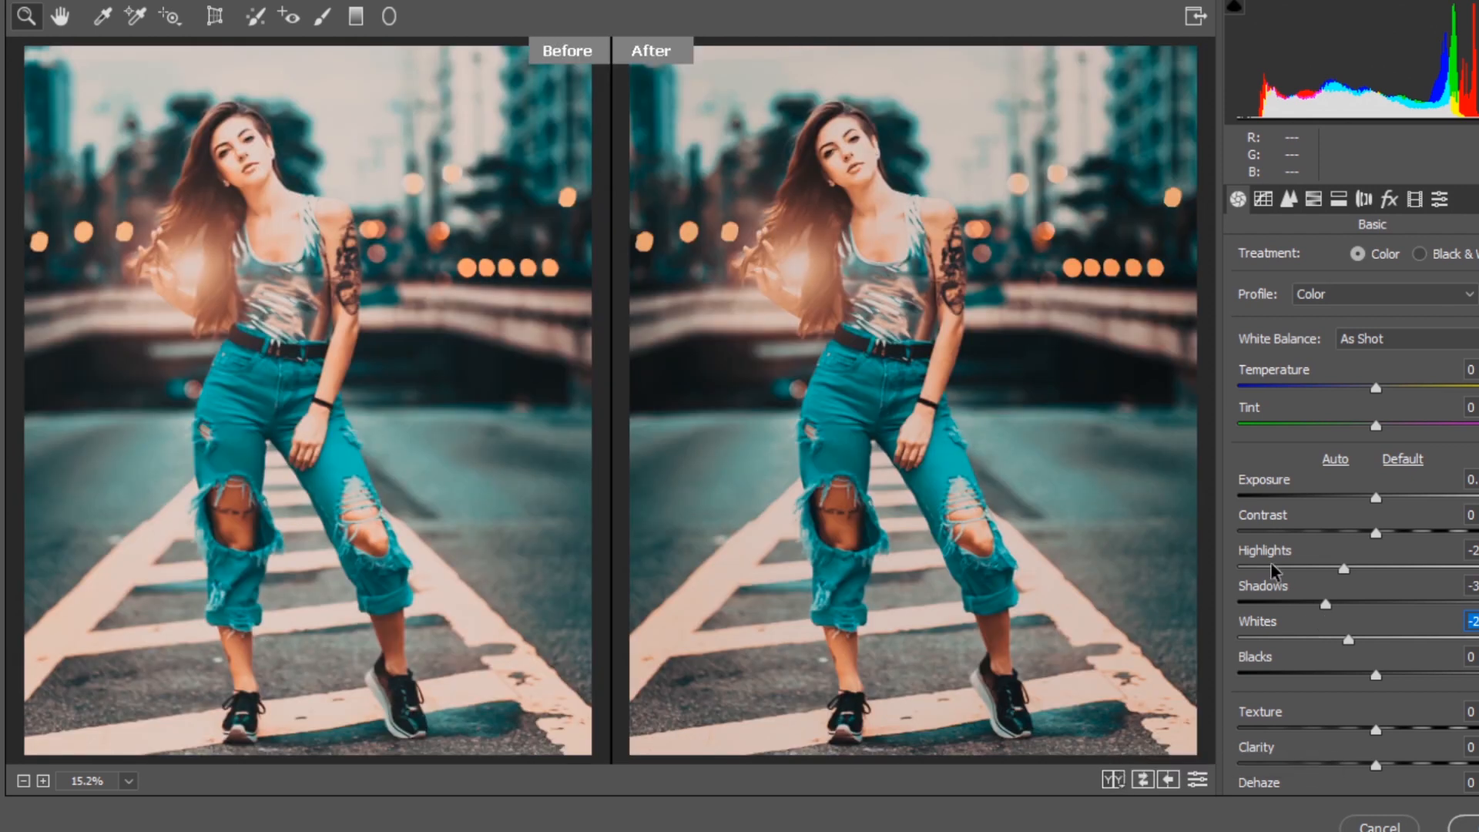
drag(1379, 501, 1376, 496)
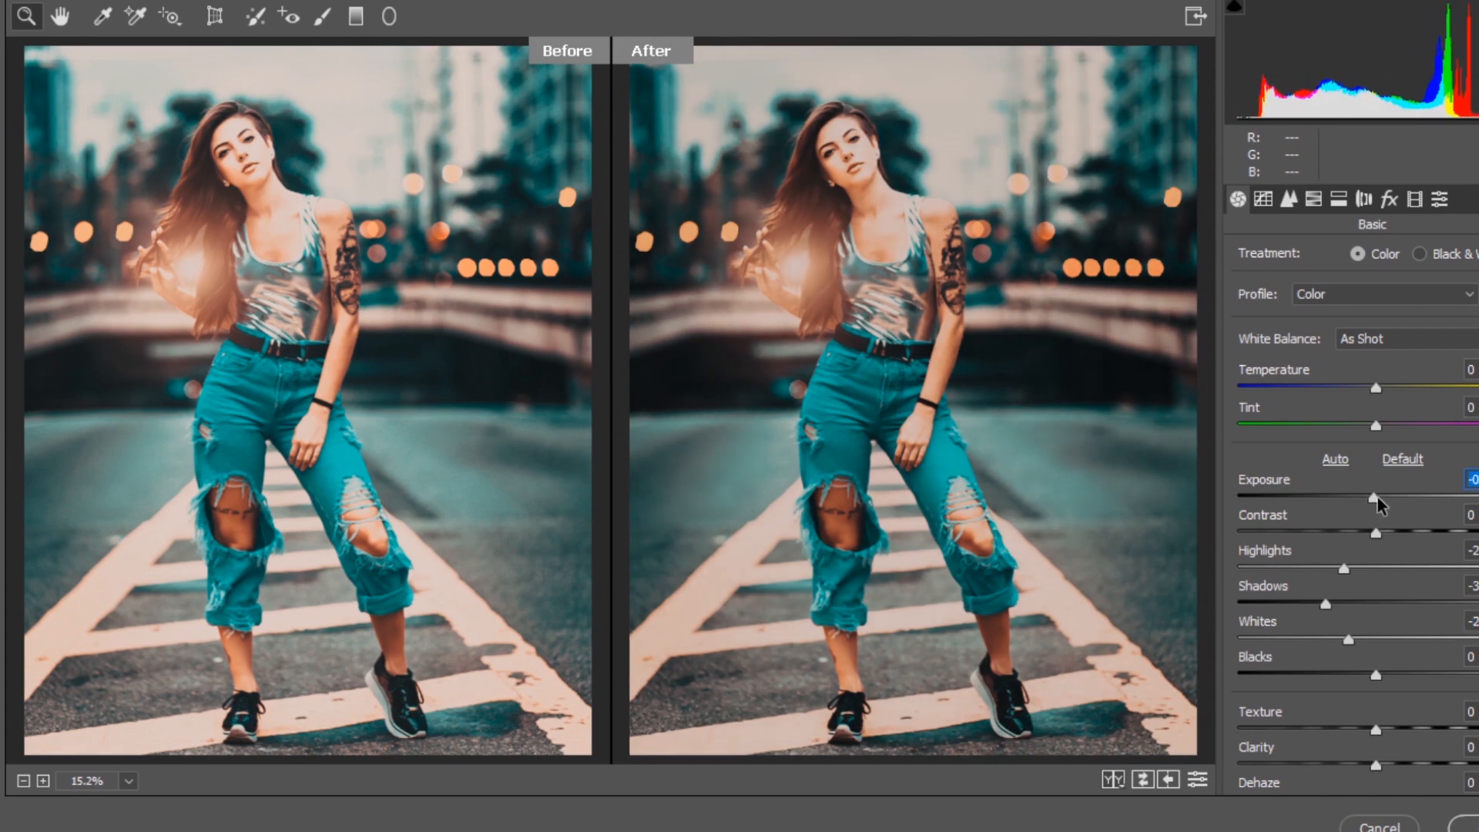
scroll(1387, 595, down, 3)
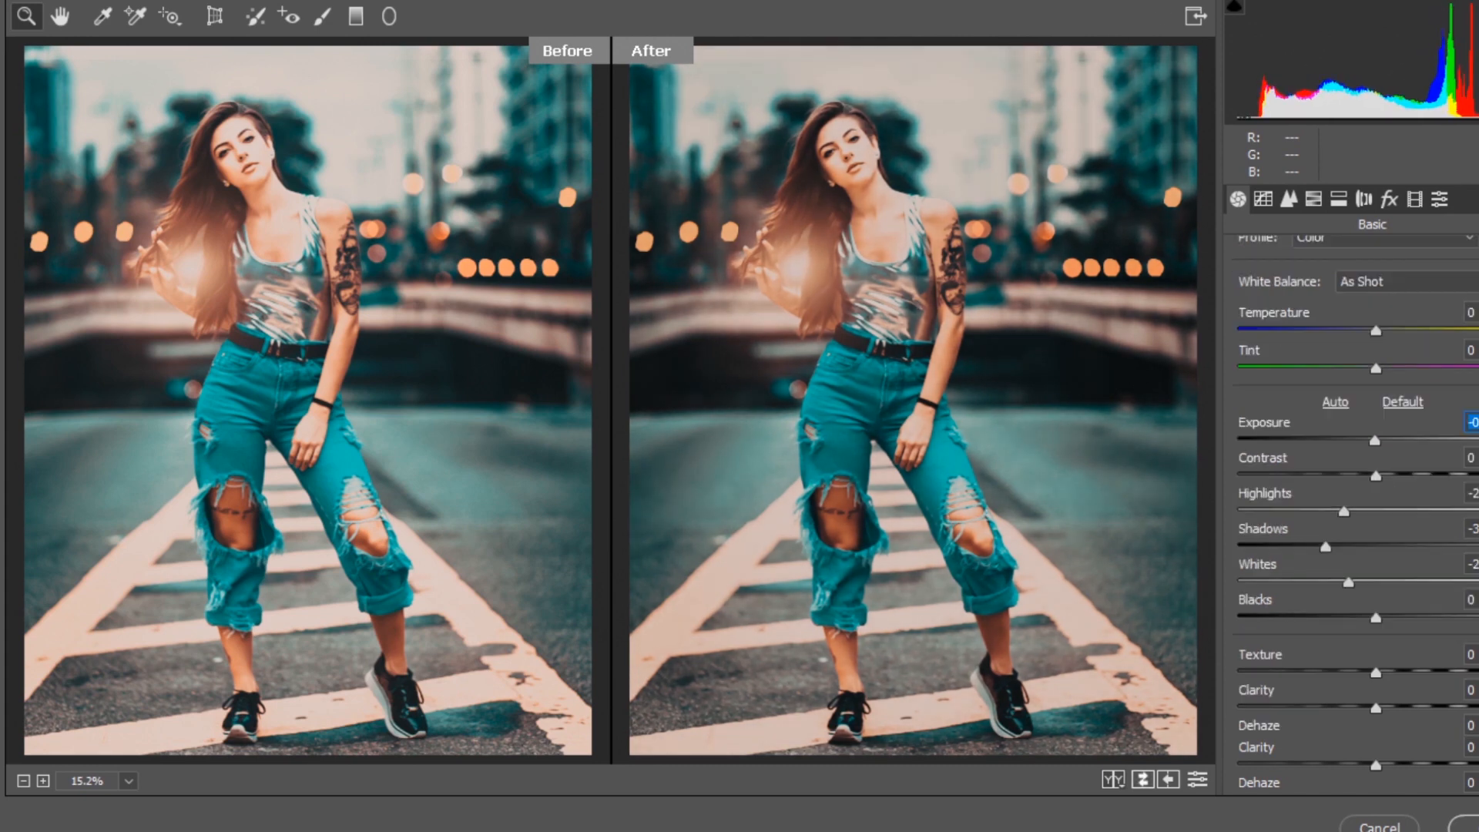
drag(1375, 578, 1340, 581)
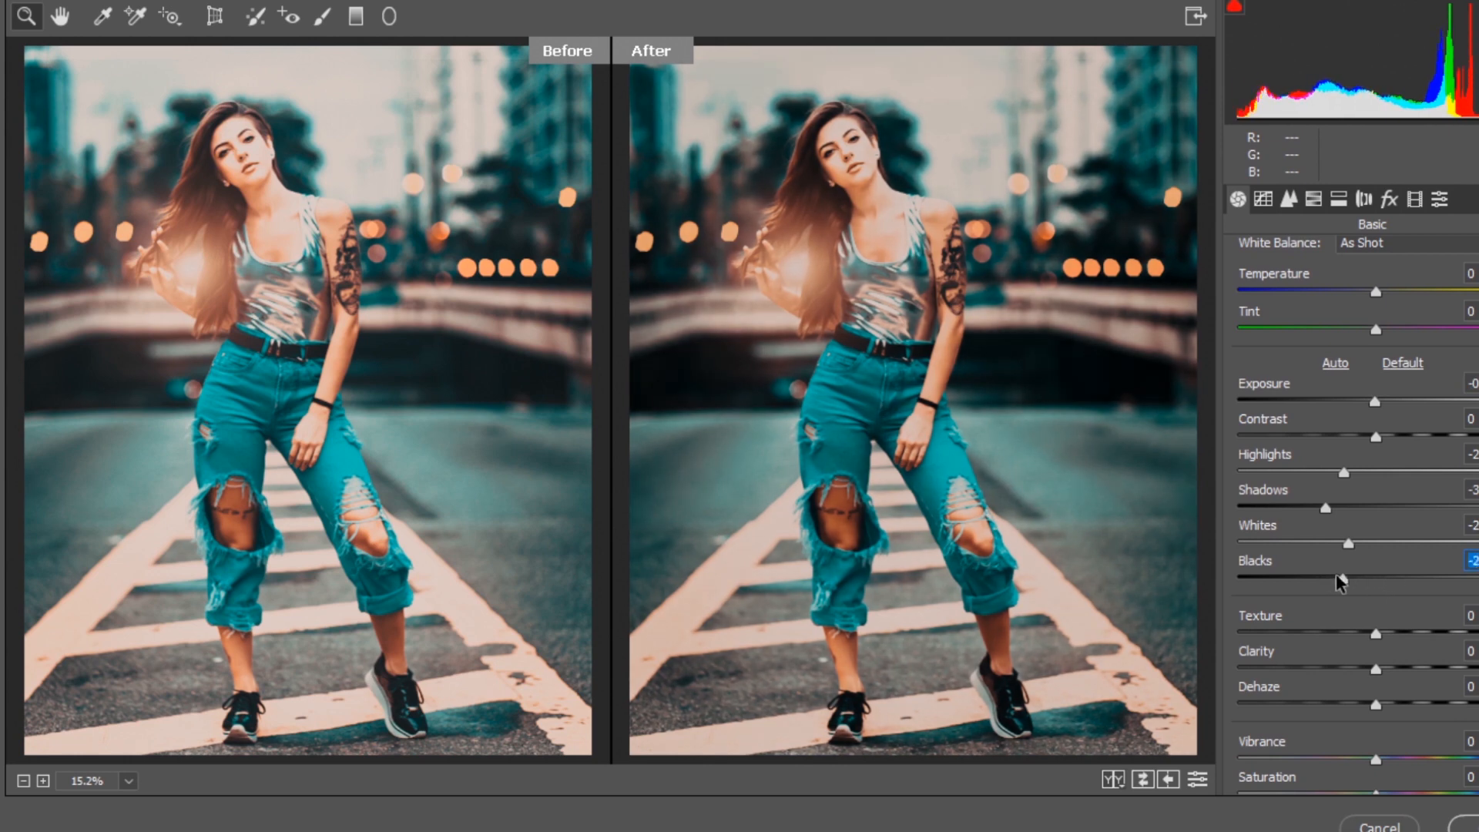
Cycle through the before/after preview layouts to compare the Camera Raw edits with the starting image
click(1111, 780)
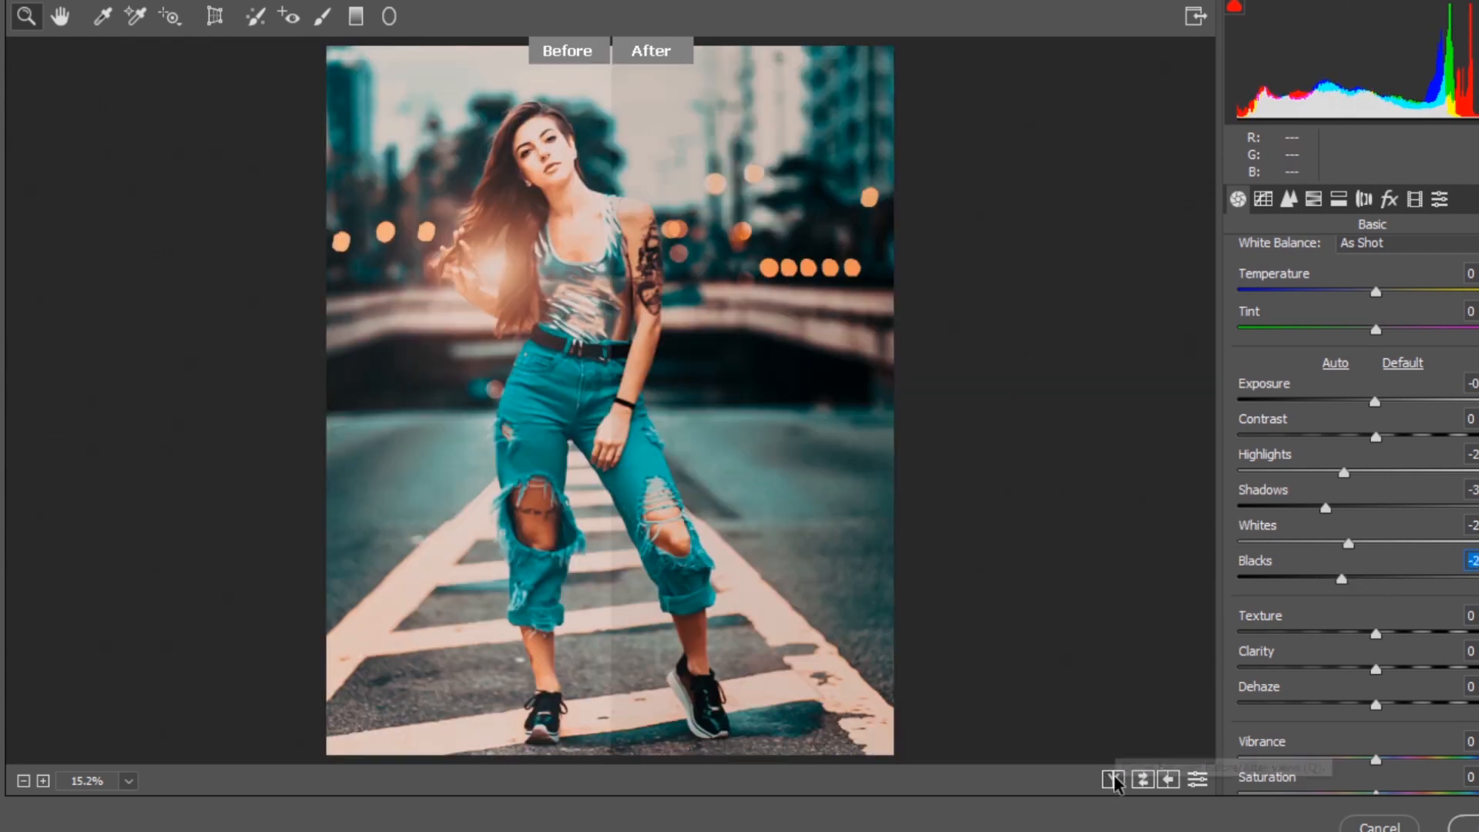
click(1111, 780)
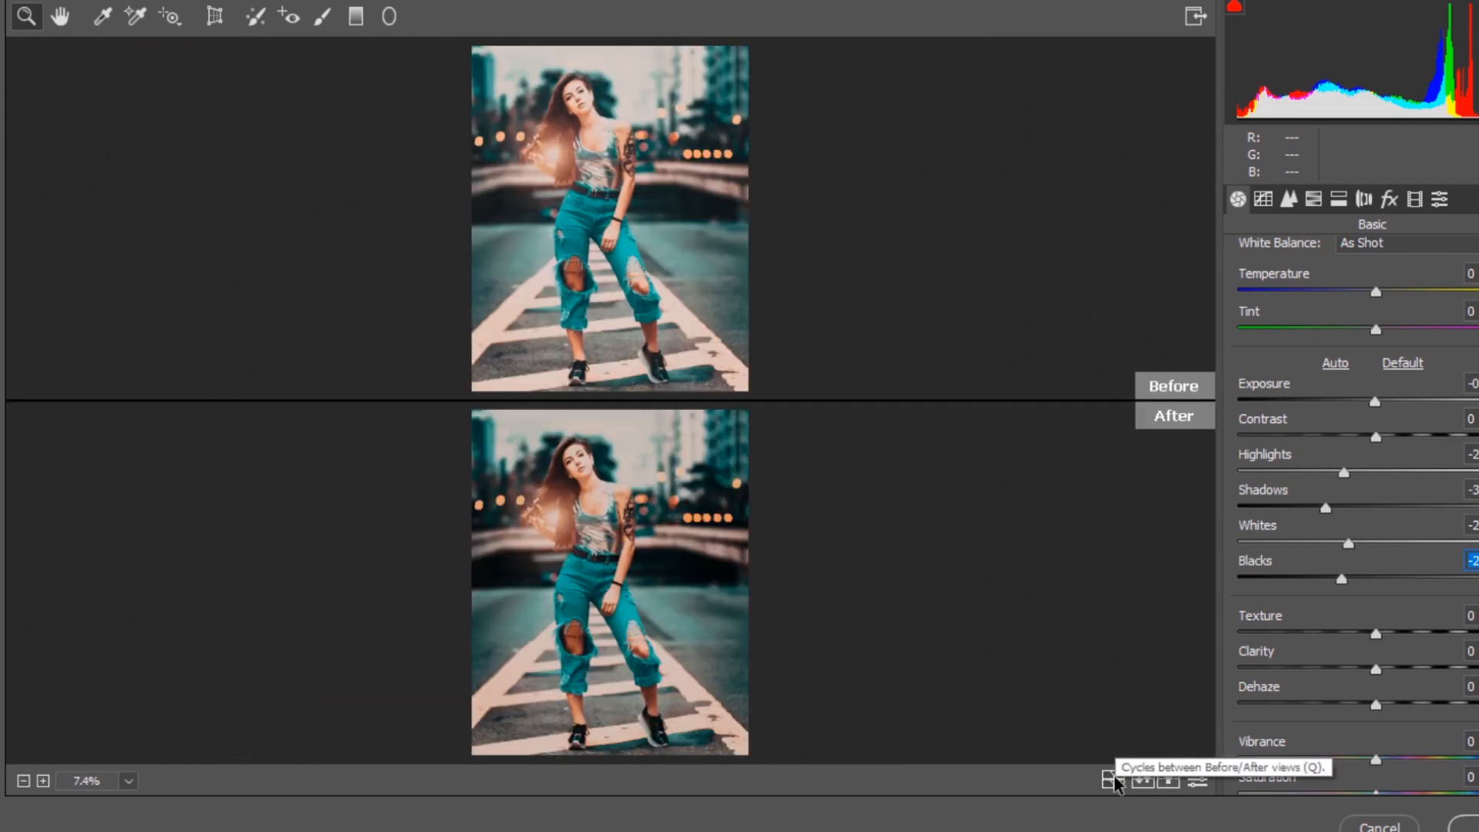
click(1111, 779)
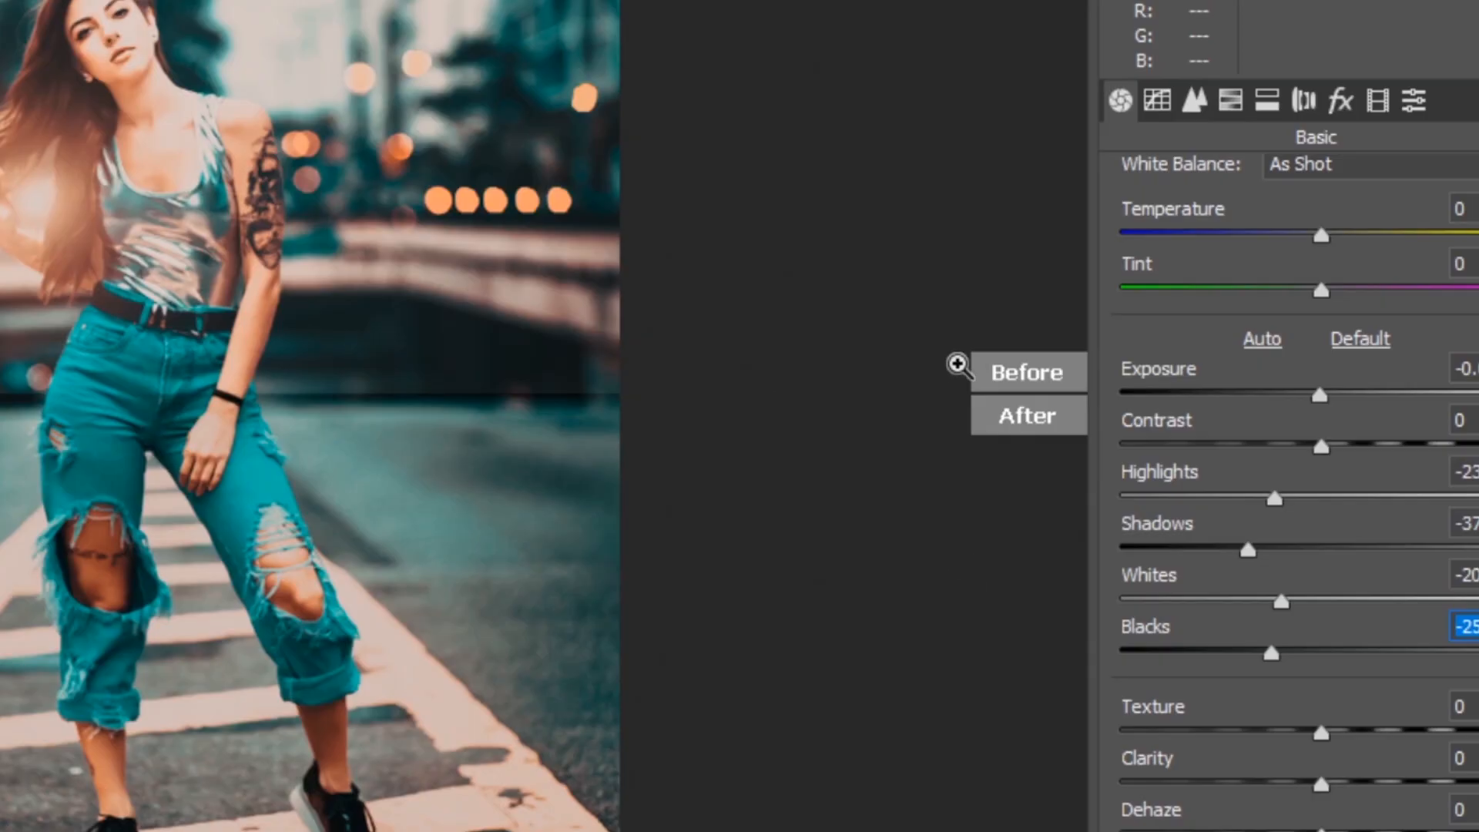
Leave the before/after view, set Texture to +7 and Clarity to +3, and raise Dehaze moderately on the asphalt-road photo
key(q)
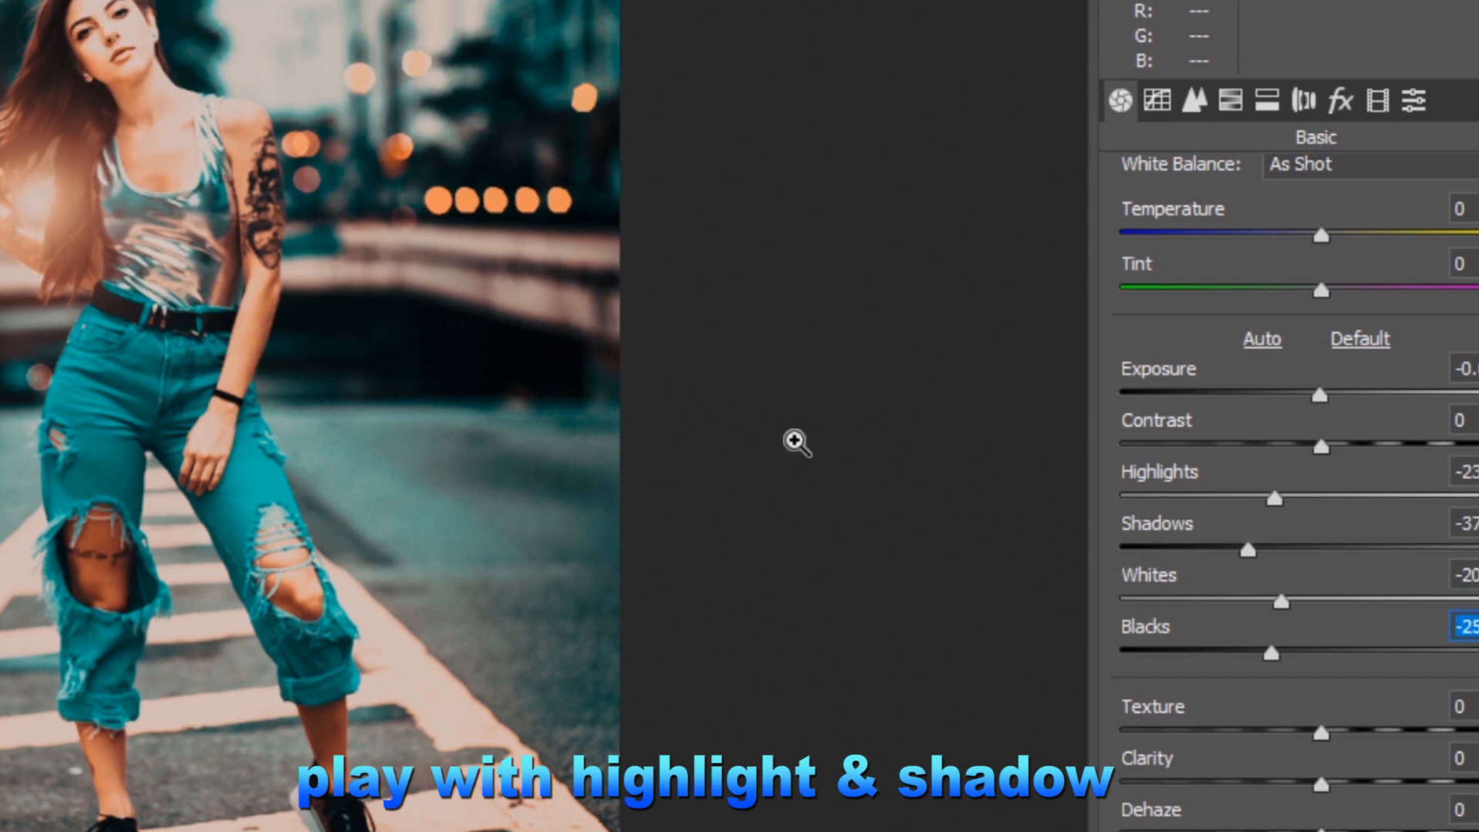
scroll(1351, 724, down, 1)
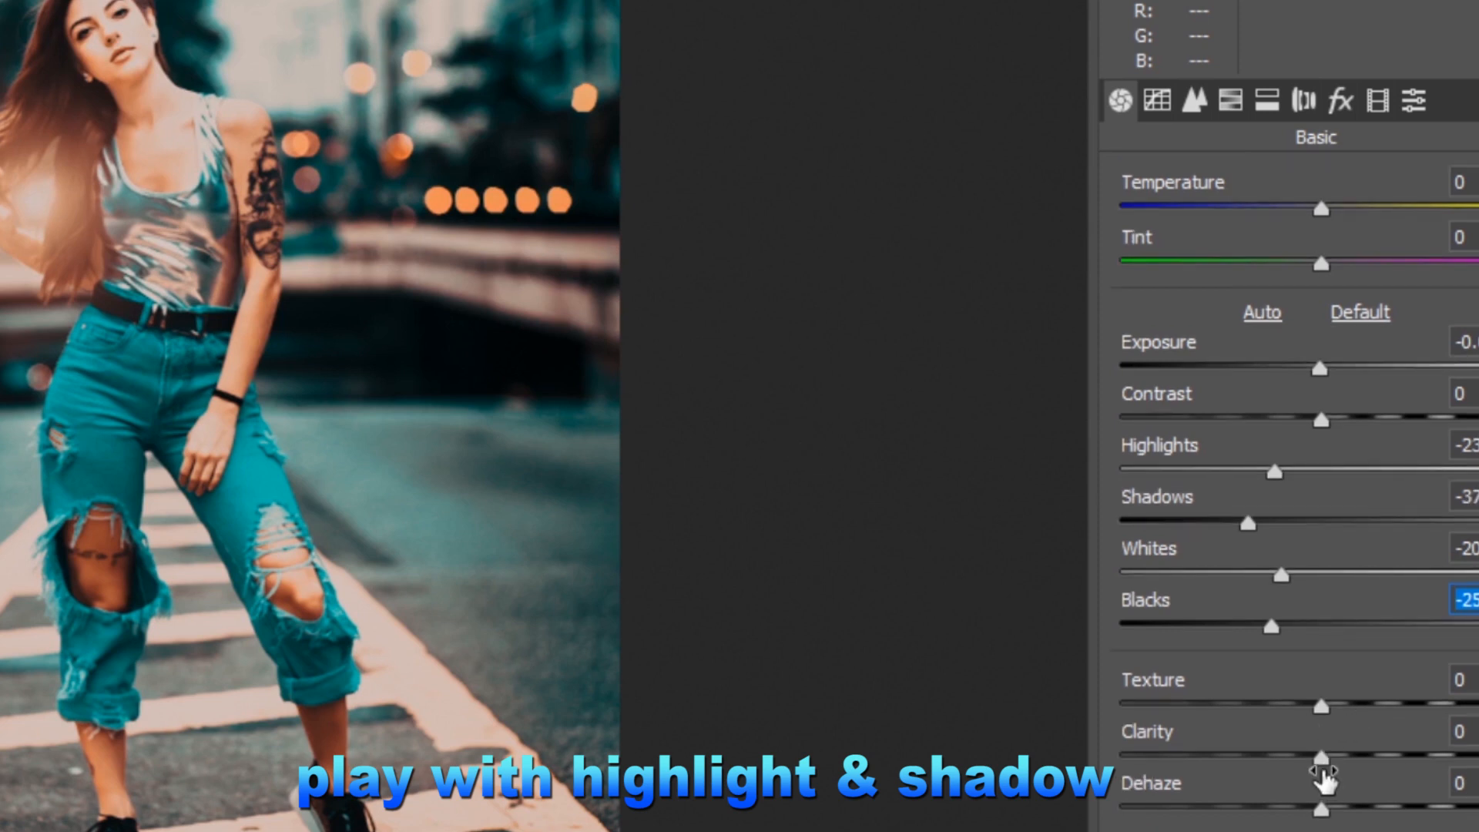
drag(1322, 758, 1333, 707)
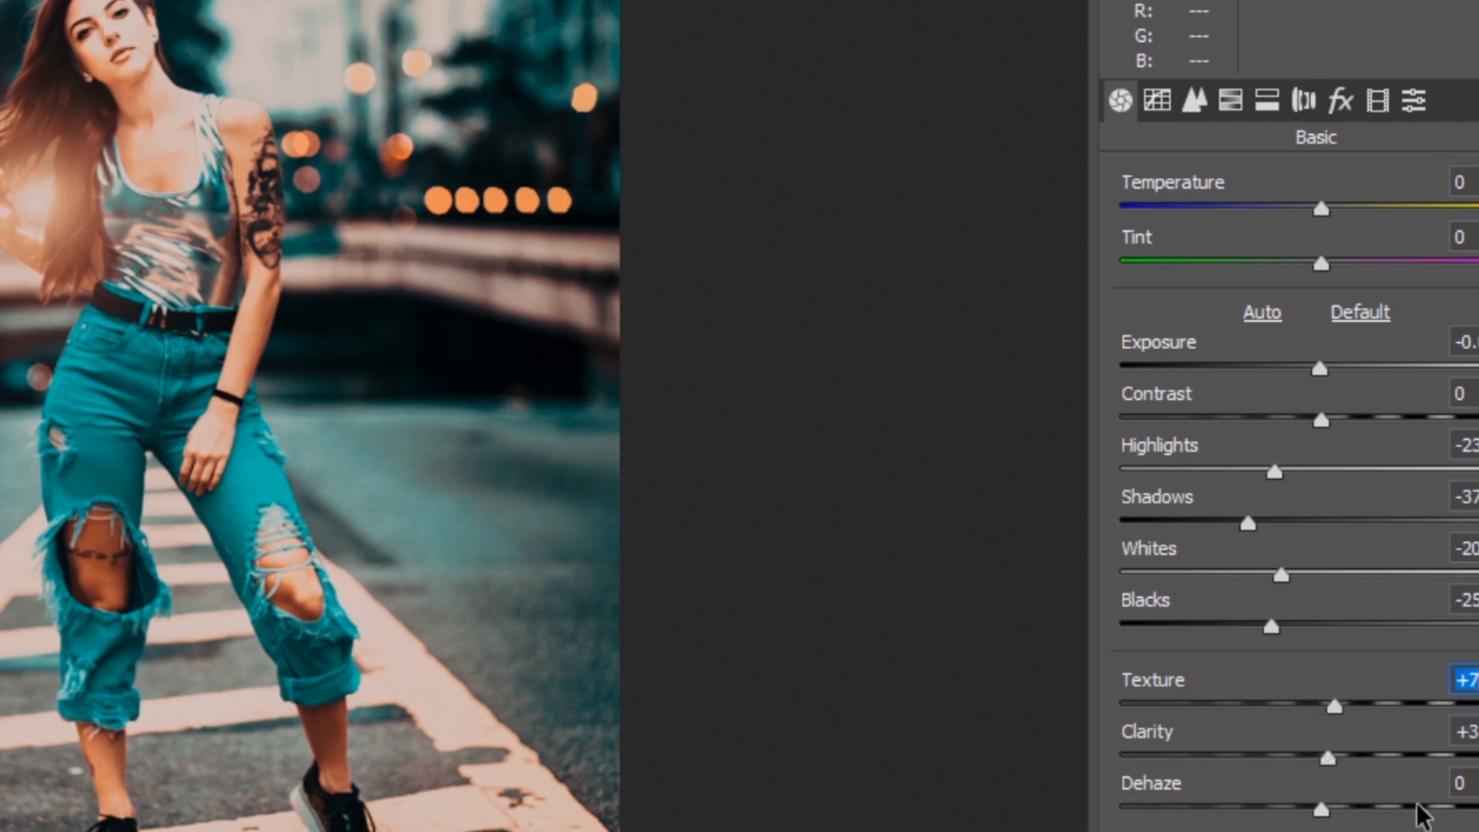
mouse_move(1333, 809)
mouse_down()
mouse_move(1362, 808)
mouse_move(1346, 808)
mouse_up()
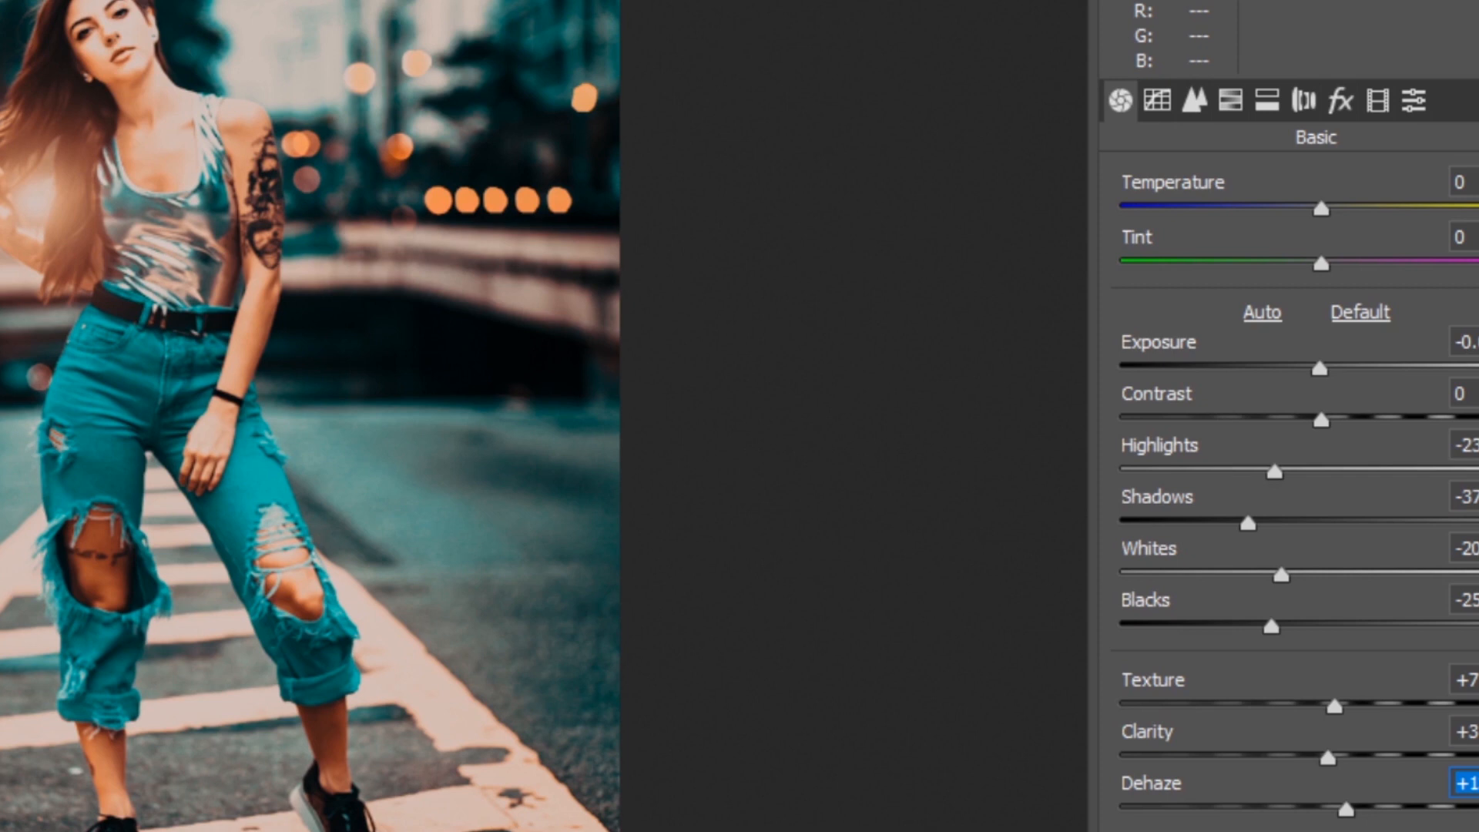
drag(1345, 808, 1348, 808)
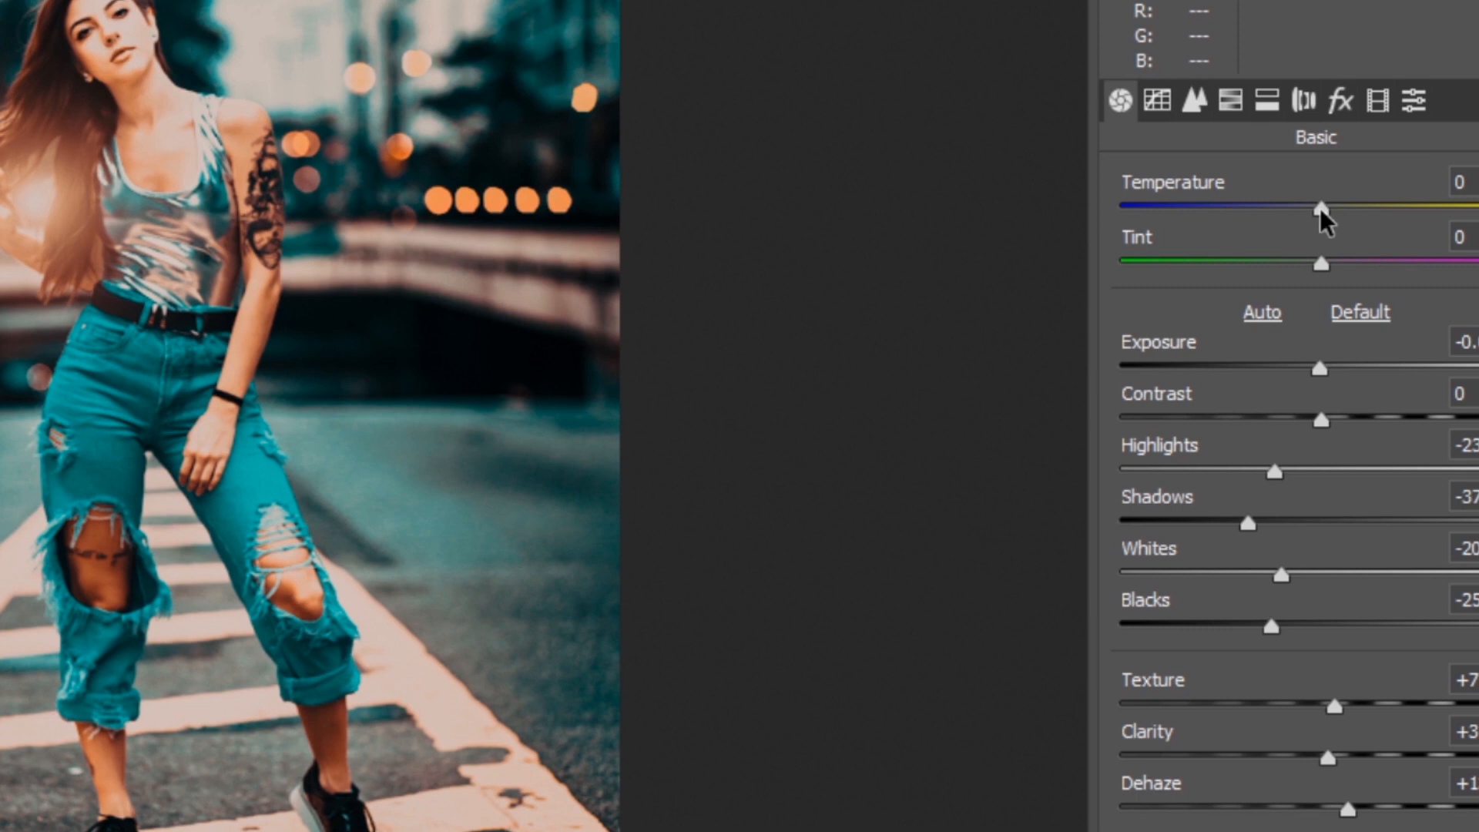
Set the asphalt-road photo's Temperature to -6 and shift its Tint slightly towards magenta
drag(1320, 209, 1310, 208)
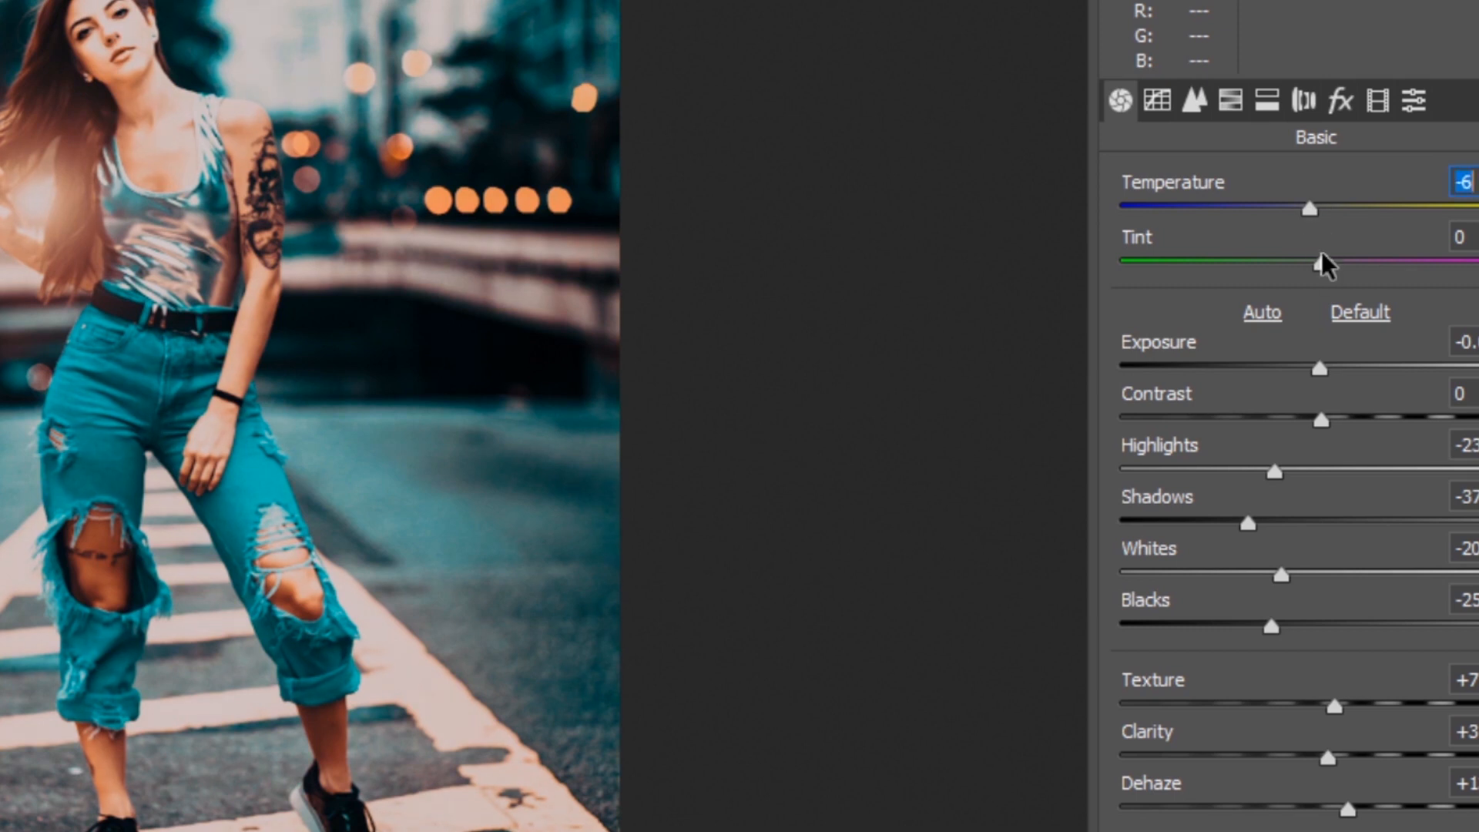
drag(1320, 263, 1329, 263)
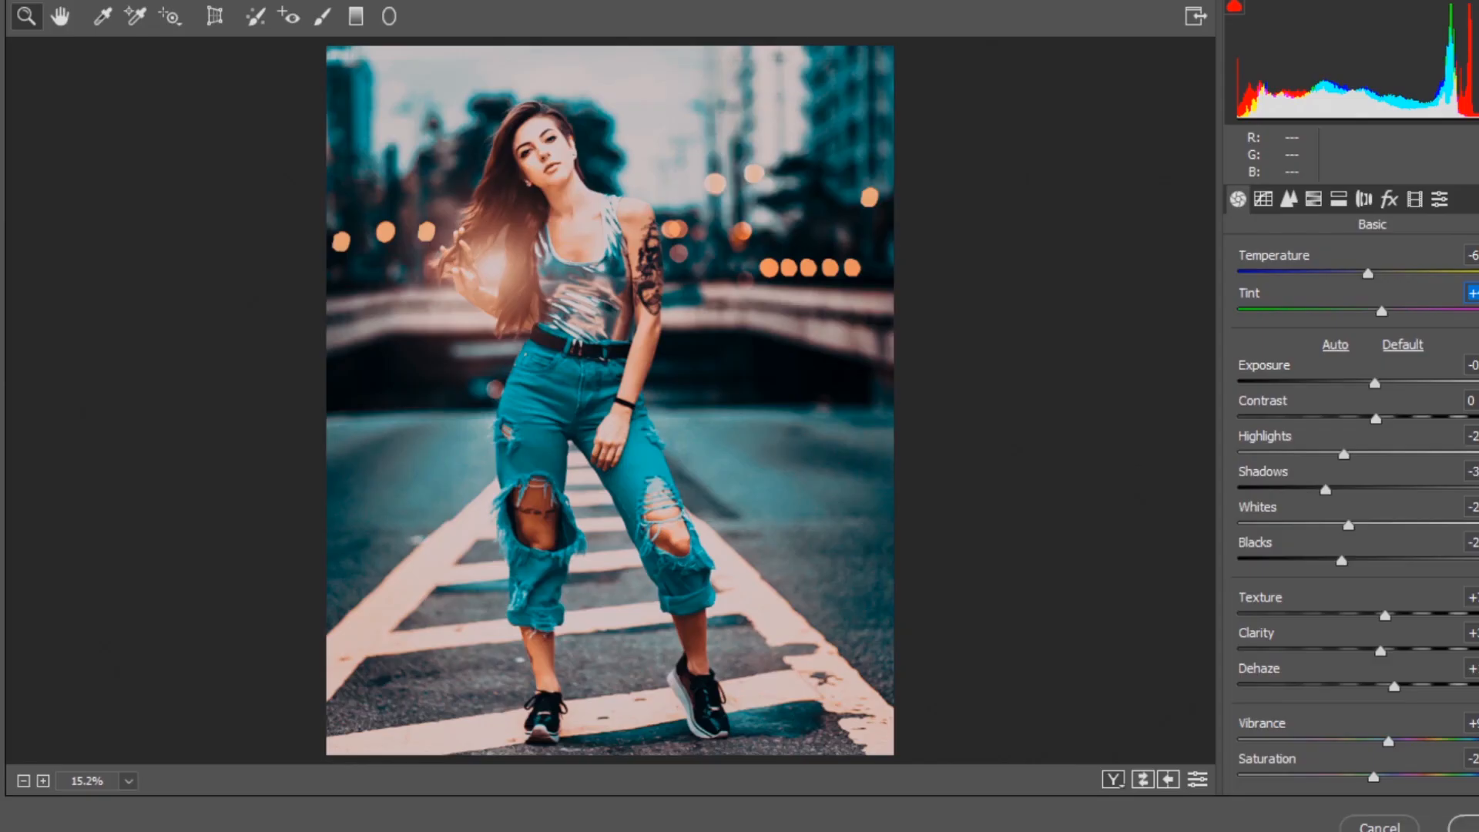
Start saving the Camera Raw settings and choose which groups of adjustments the preset includes
scroll(1348, 462, up, 3)
click(1439, 199)
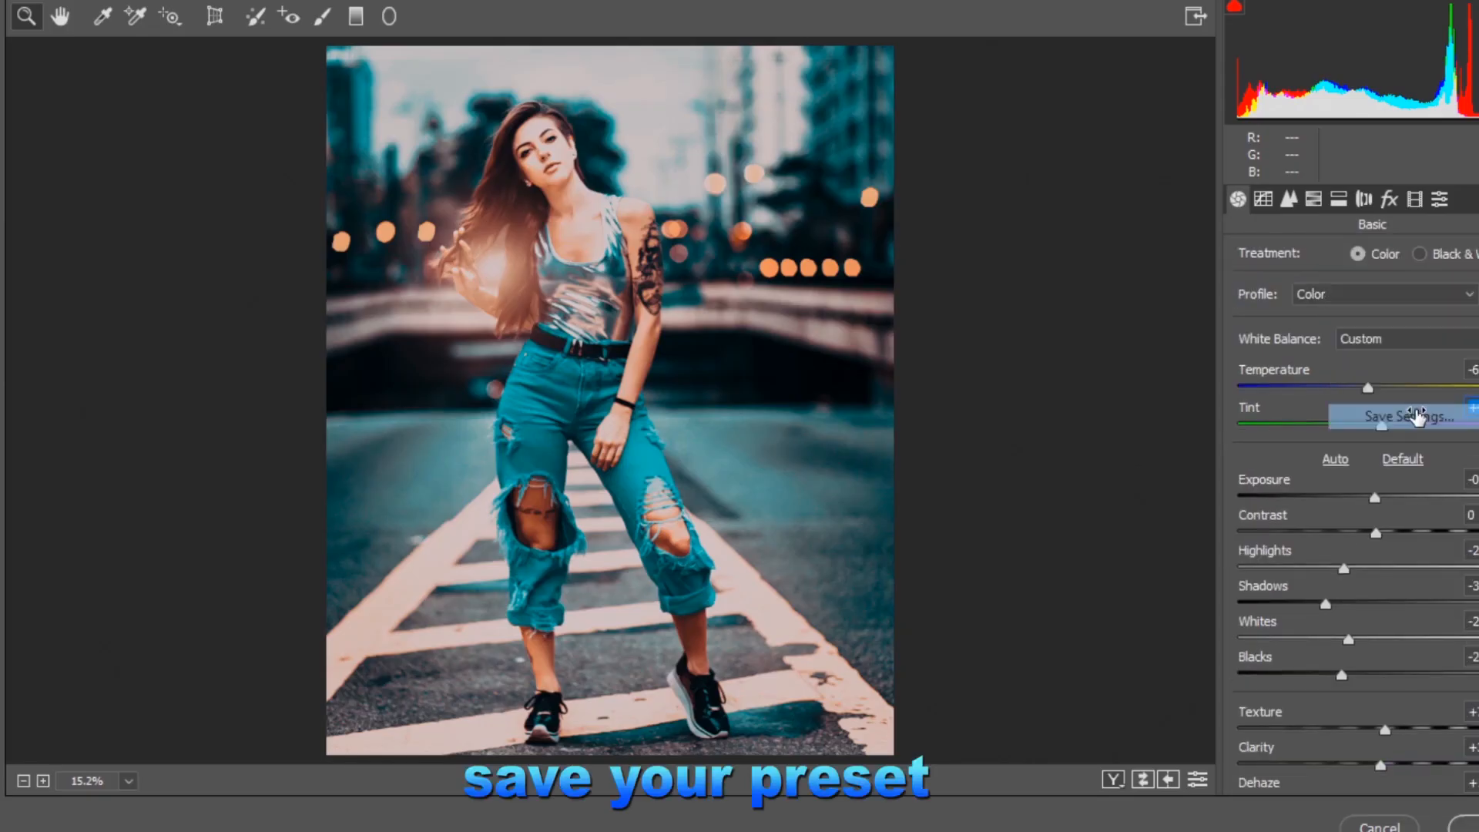
click(1416, 410)
click(973, 196)
click(564, 109)
click(564, 129)
click(564, 151)
click(565, 293)
click(564, 314)
click(565, 335)
Save the chosen Camera Raw settings as a preset file named basics11 and apply the filter to the asphalt-road photo
click(951, 53)
text(basics1)
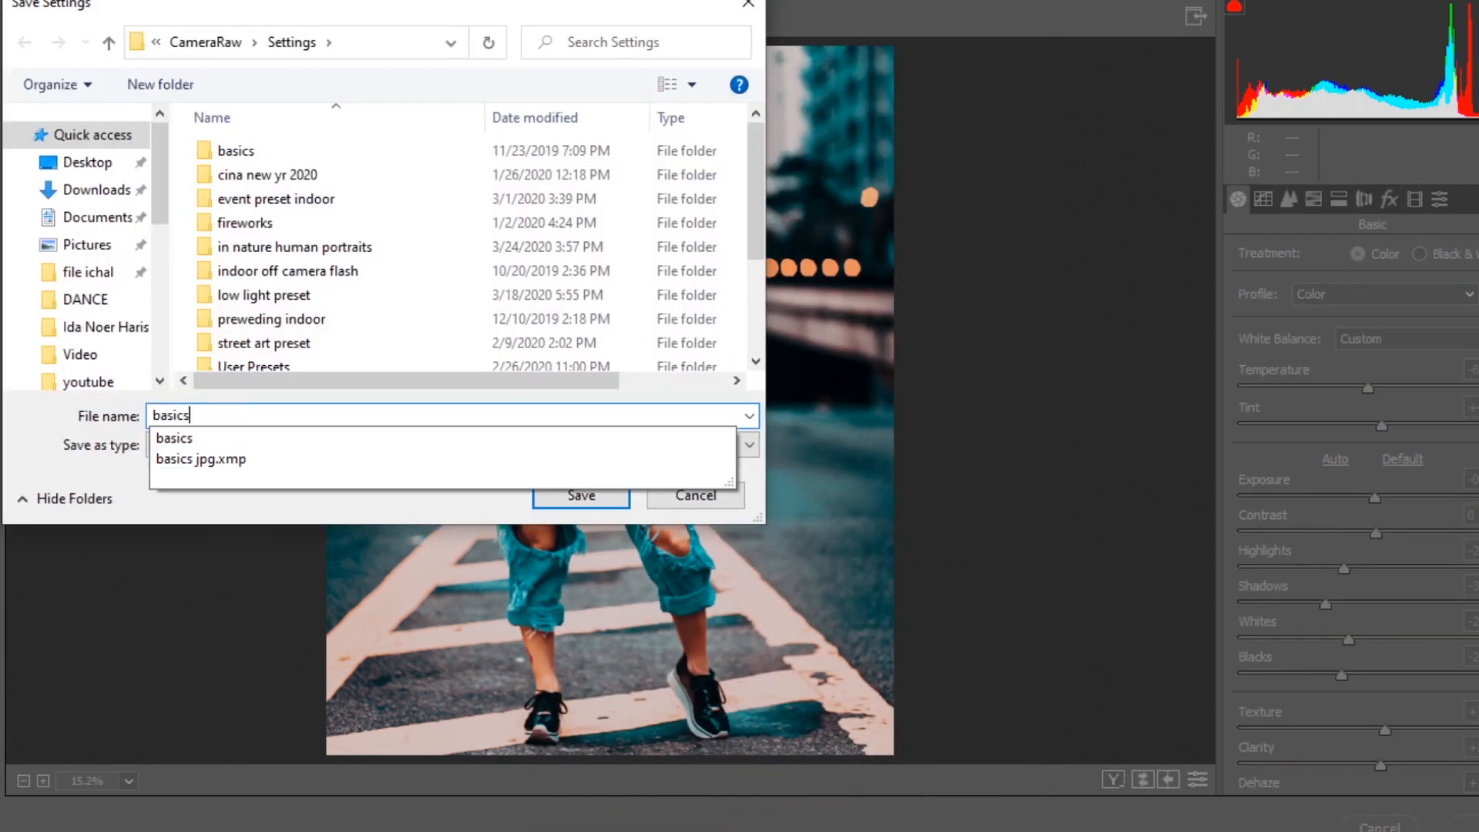
click(580, 494)
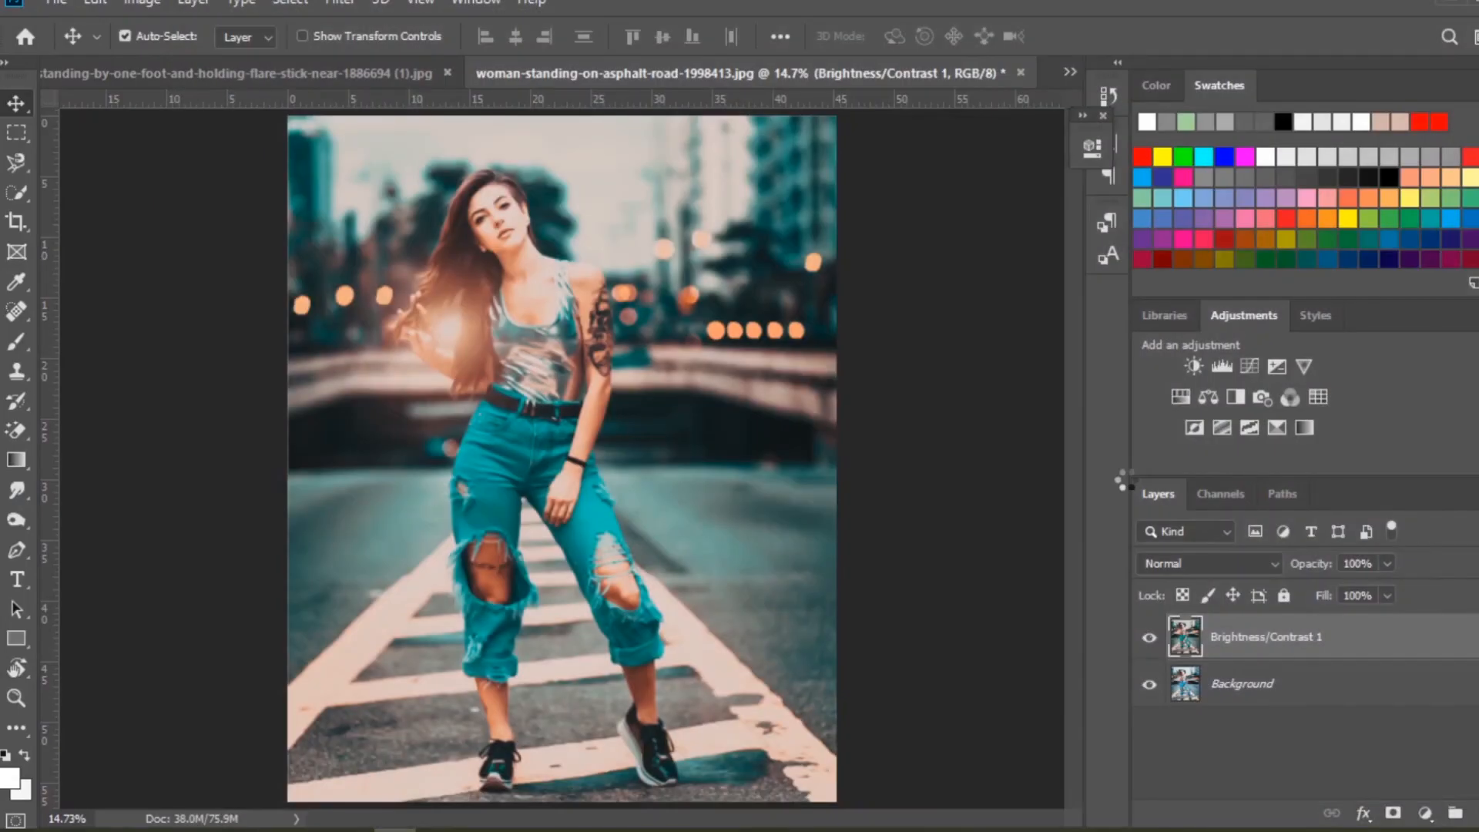
Toggle the merged Brightness/Contrast 1 layer's visibility to compare the graded asphalt-road photo with its original background
click(1148, 637)
click(1148, 637)
click(1149, 636)
Open the Camera Raw Filter on the flare-stick dancer photo and apply the user preset basics11
click(359, 74)
click(339, 4)
click(419, 139)
click(1473, 224)
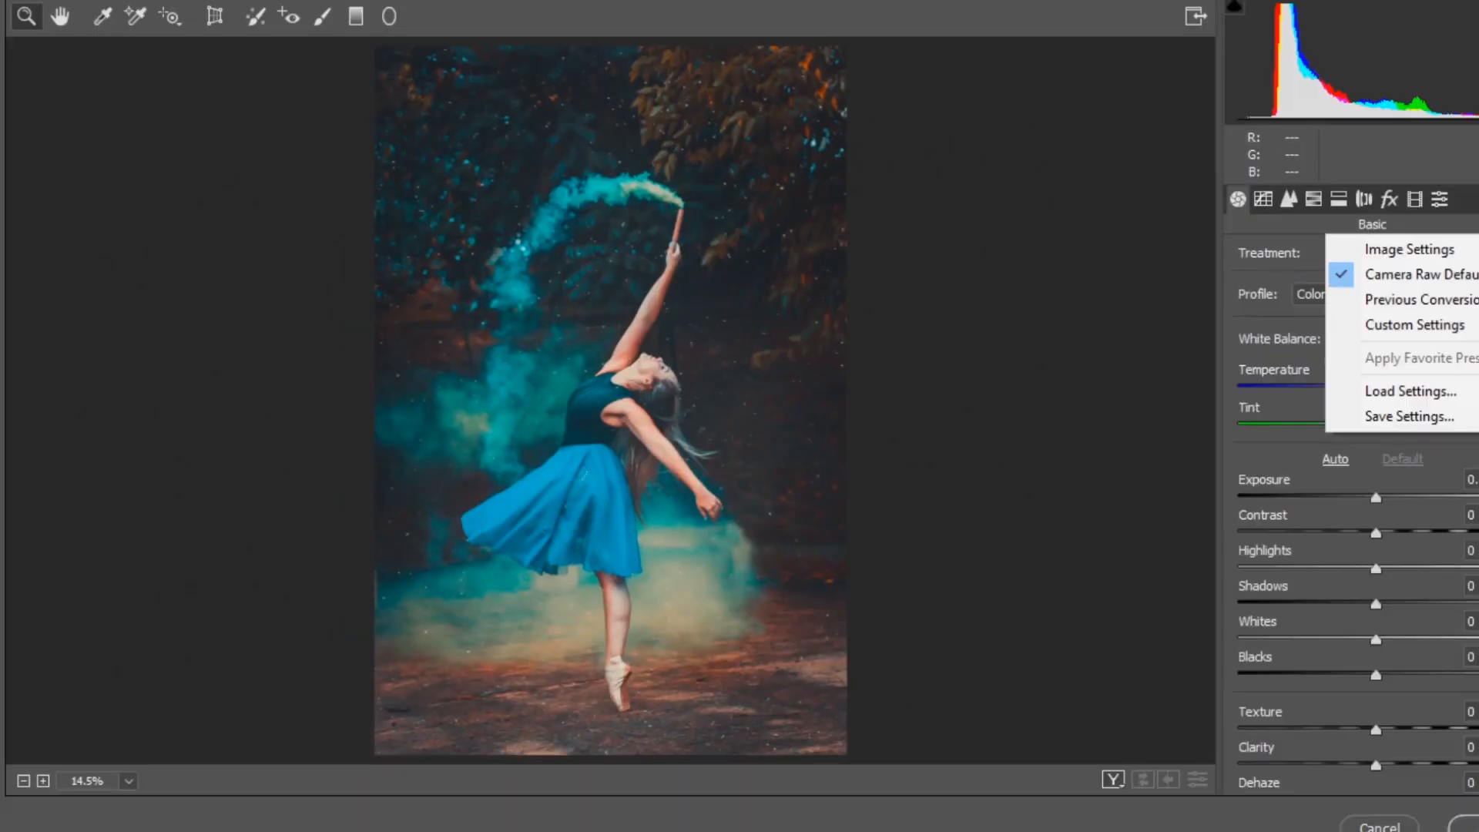
click(1439, 199)
click(1237, 468)
click(1235, 695)
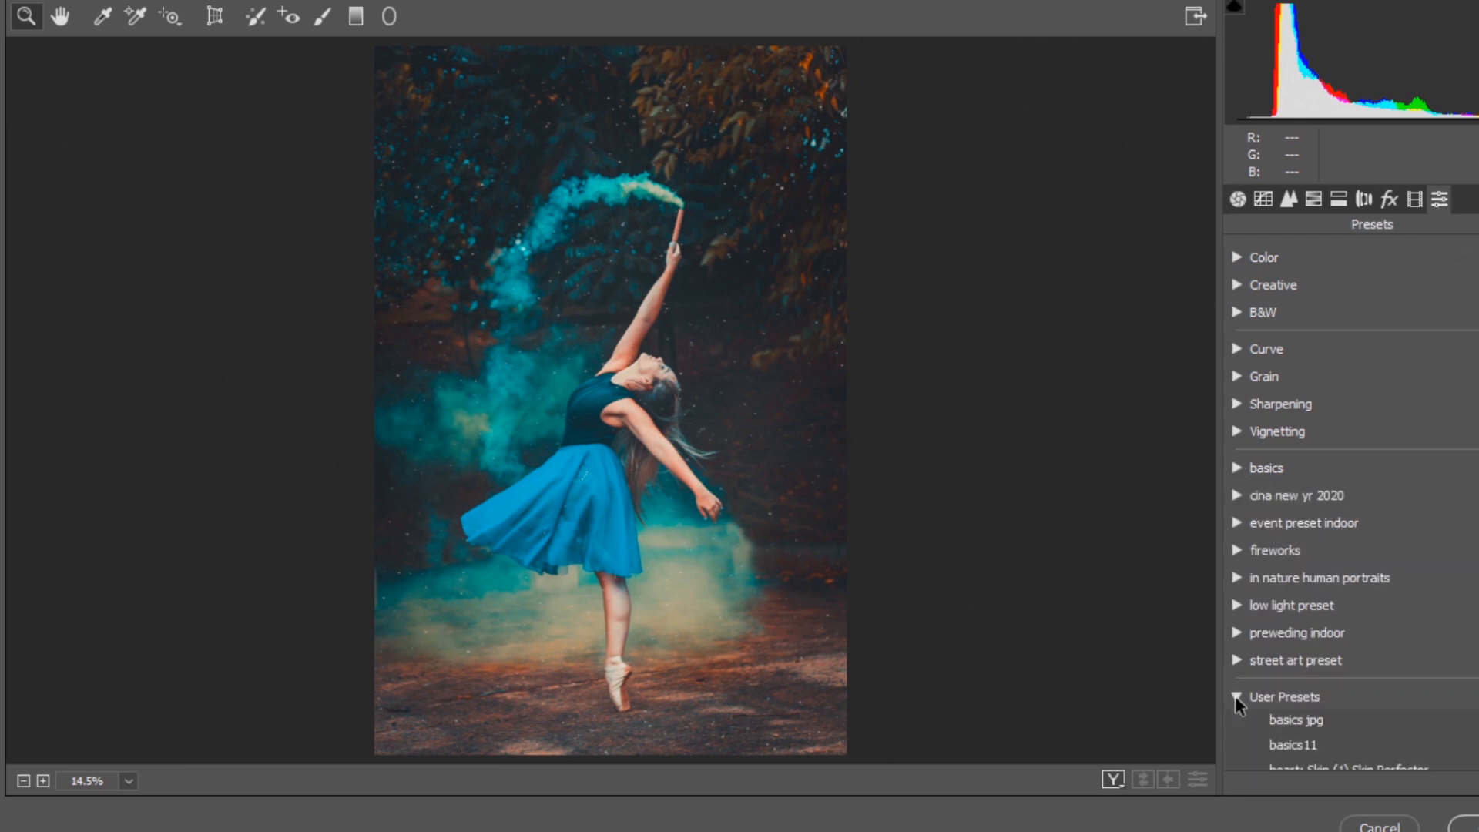
click(1298, 727)
Raise the dancer photo's Contrast slightly, set Highlights to about -1, lower Whites further and apply the filter
key(ctrl+alt+1)
scroll(1386, 528, down, 1)
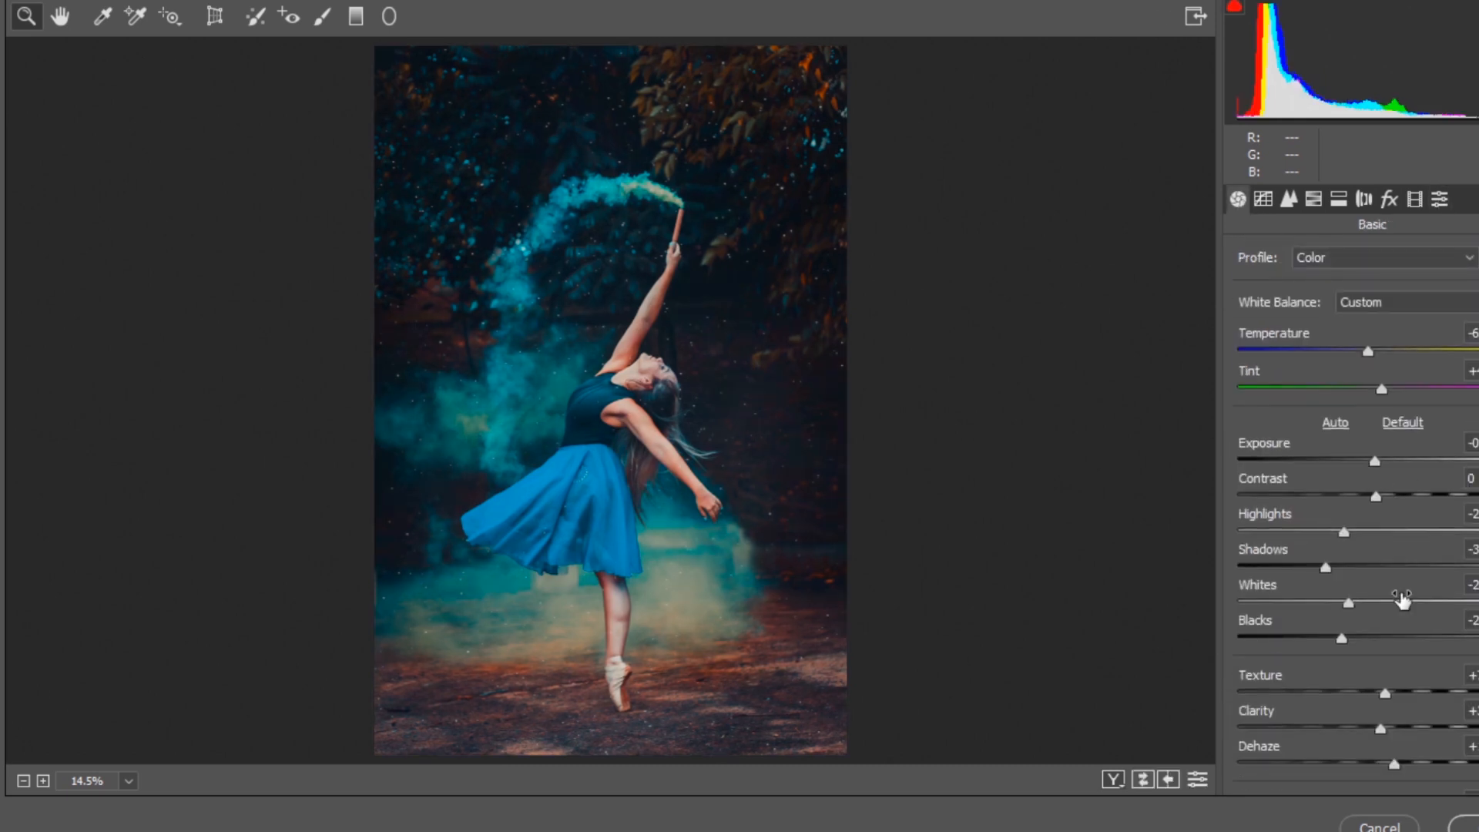
drag(1375, 496, 1374, 531)
mouse_move(1348, 603)
mouse_down()
mouse_move(1373, 604)
mouse_move(1301, 604)
mouse_move(1326, 604)
mouse_up()
scroll(1392, 724, down, 2)
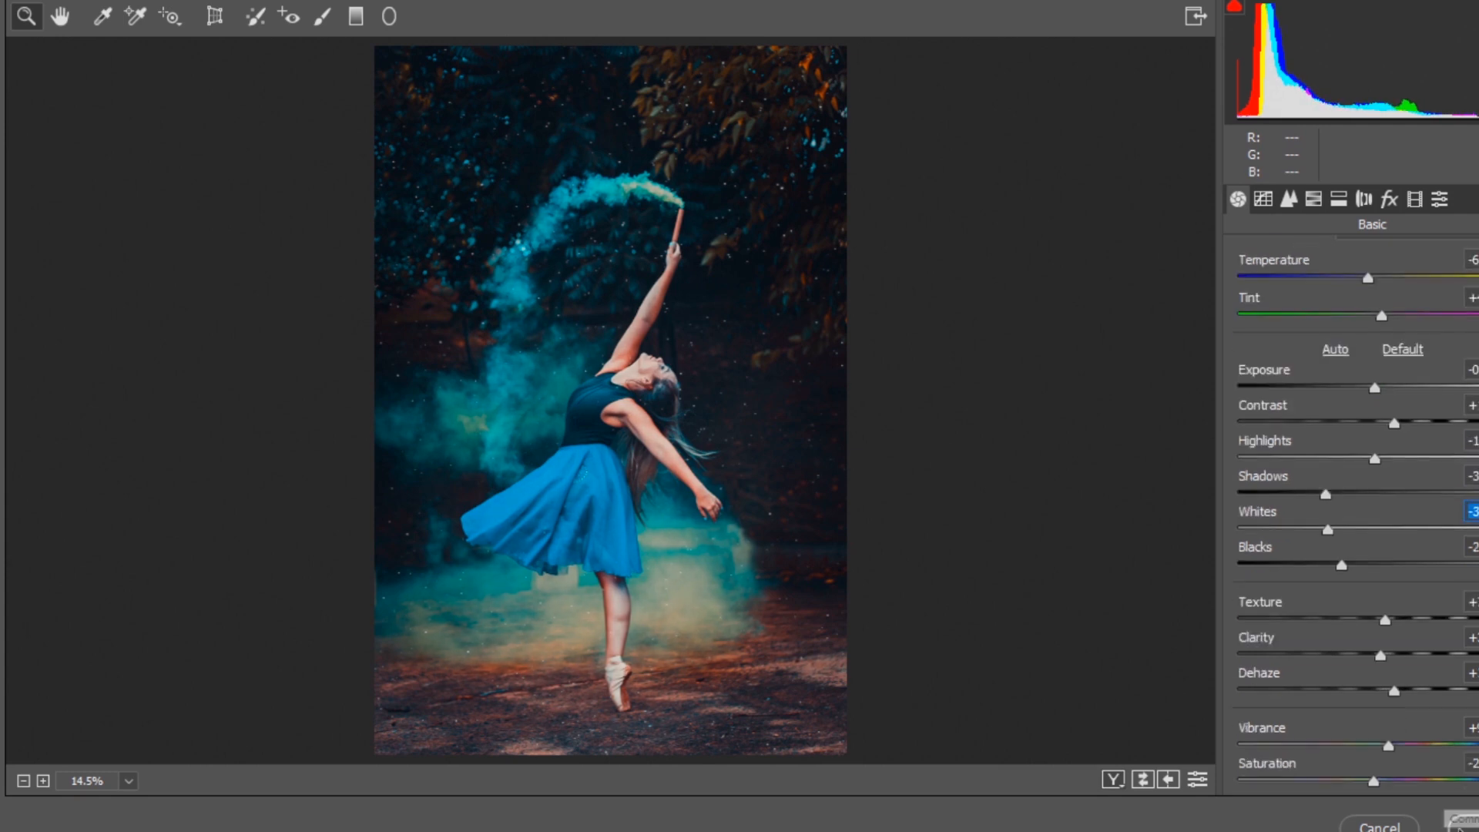
click(1464, 824)
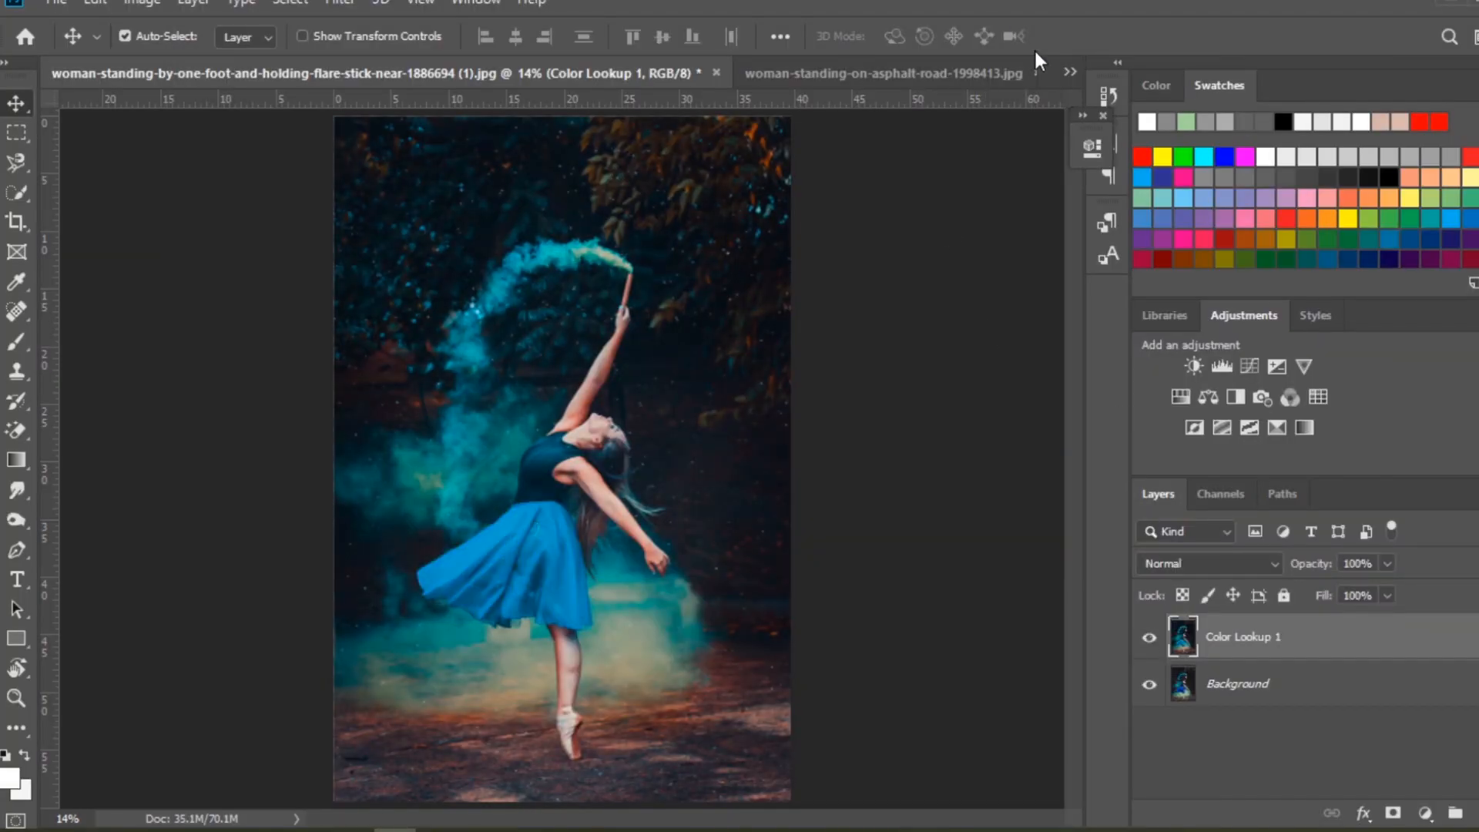
Switch to the woman-sitting-on-bench photo, open the Camera Raw Filter and apply the user preset basics11
click(1069, 72)
click(662, 126)
click(339, 4)
click(399, 135)
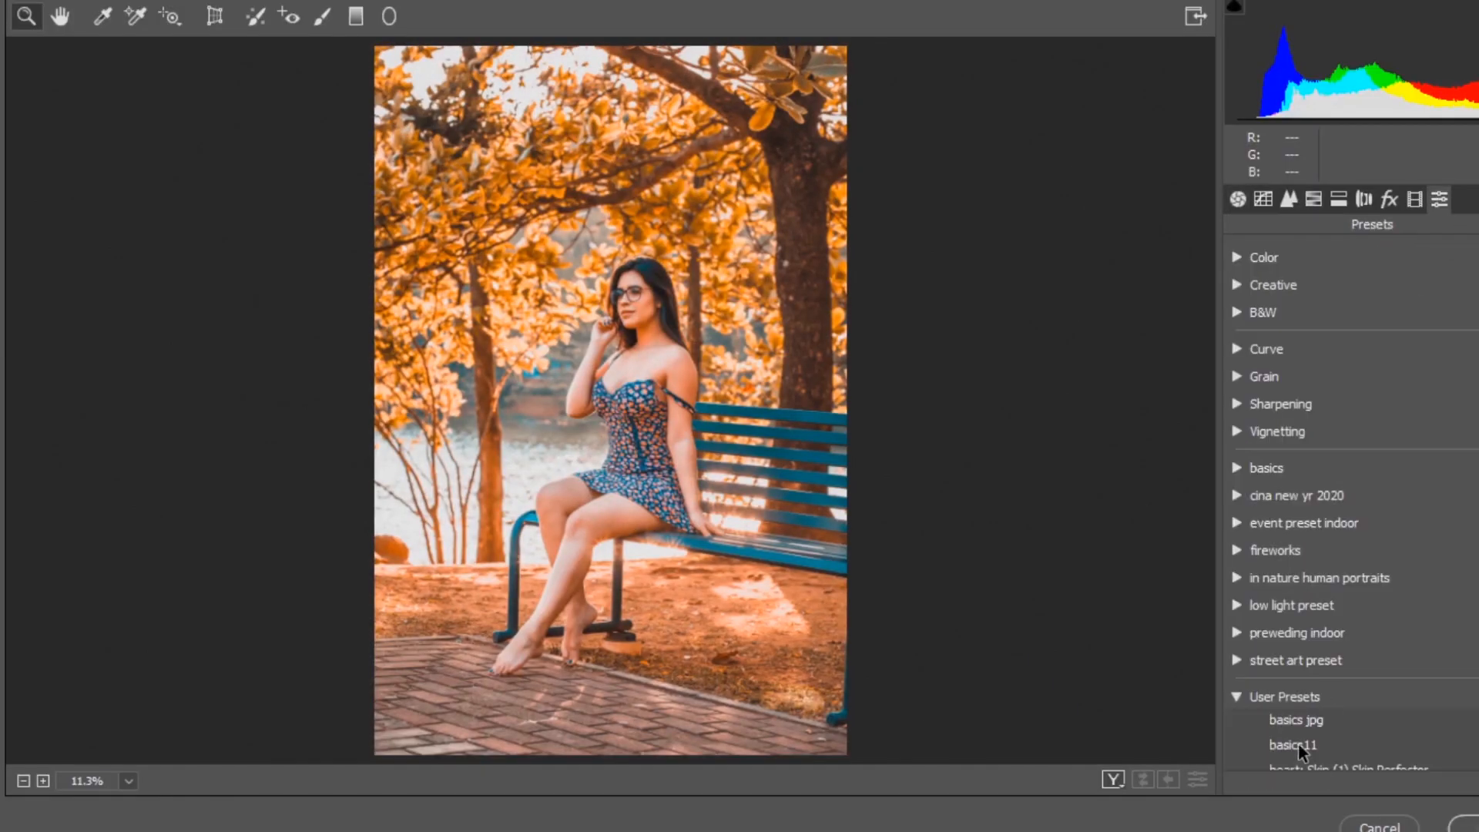
click(1296, 742)
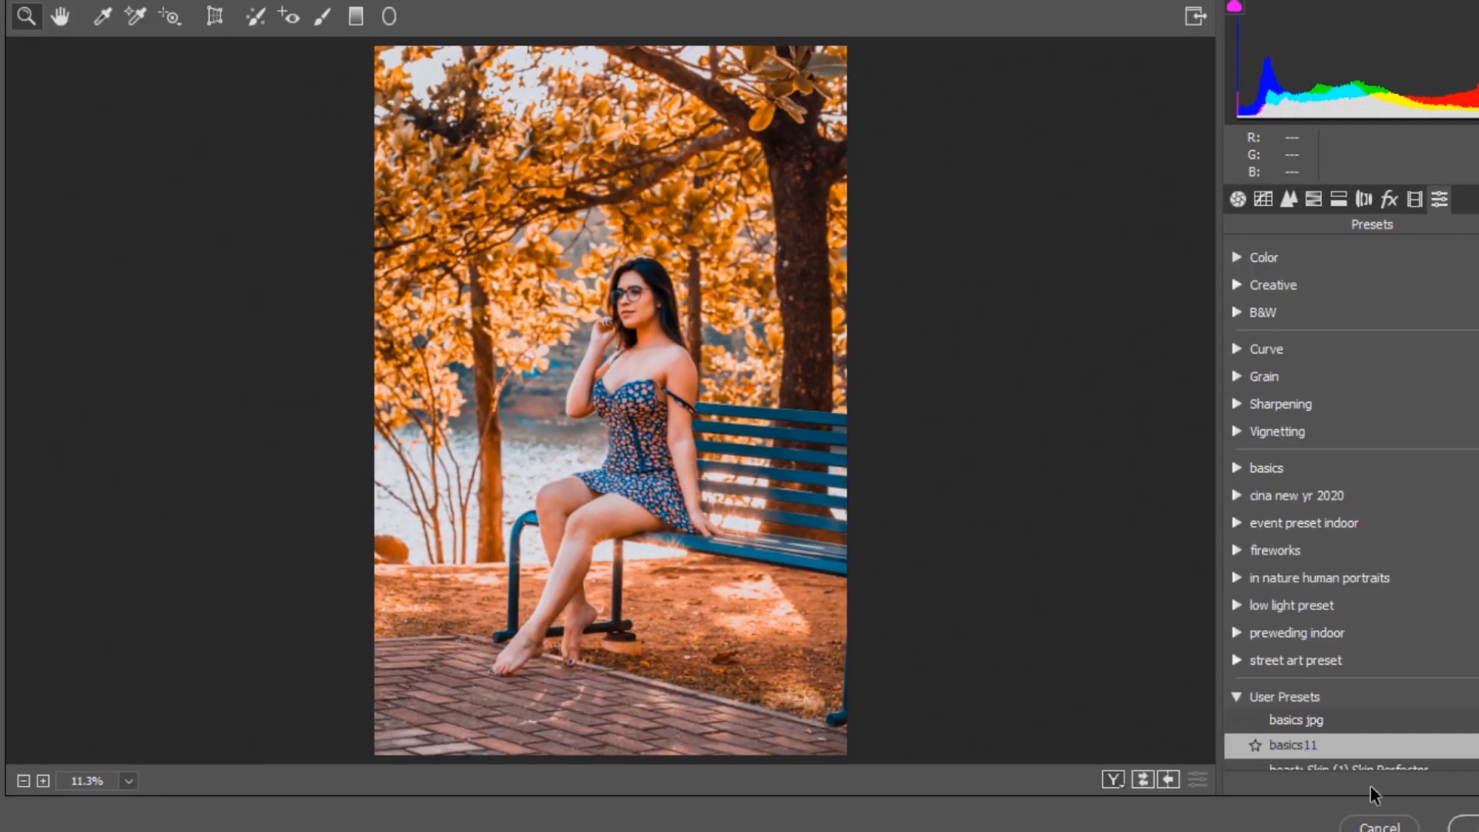
Lower the bench photo's Highlights strongly, fine-tune Contrast and Exposure, and apply the Camera Raw Filter
click(1238, 202)
drag(1344, 569, 1296, 570)
drag(1375, 532, 1377, 499)
click(1465, 821)
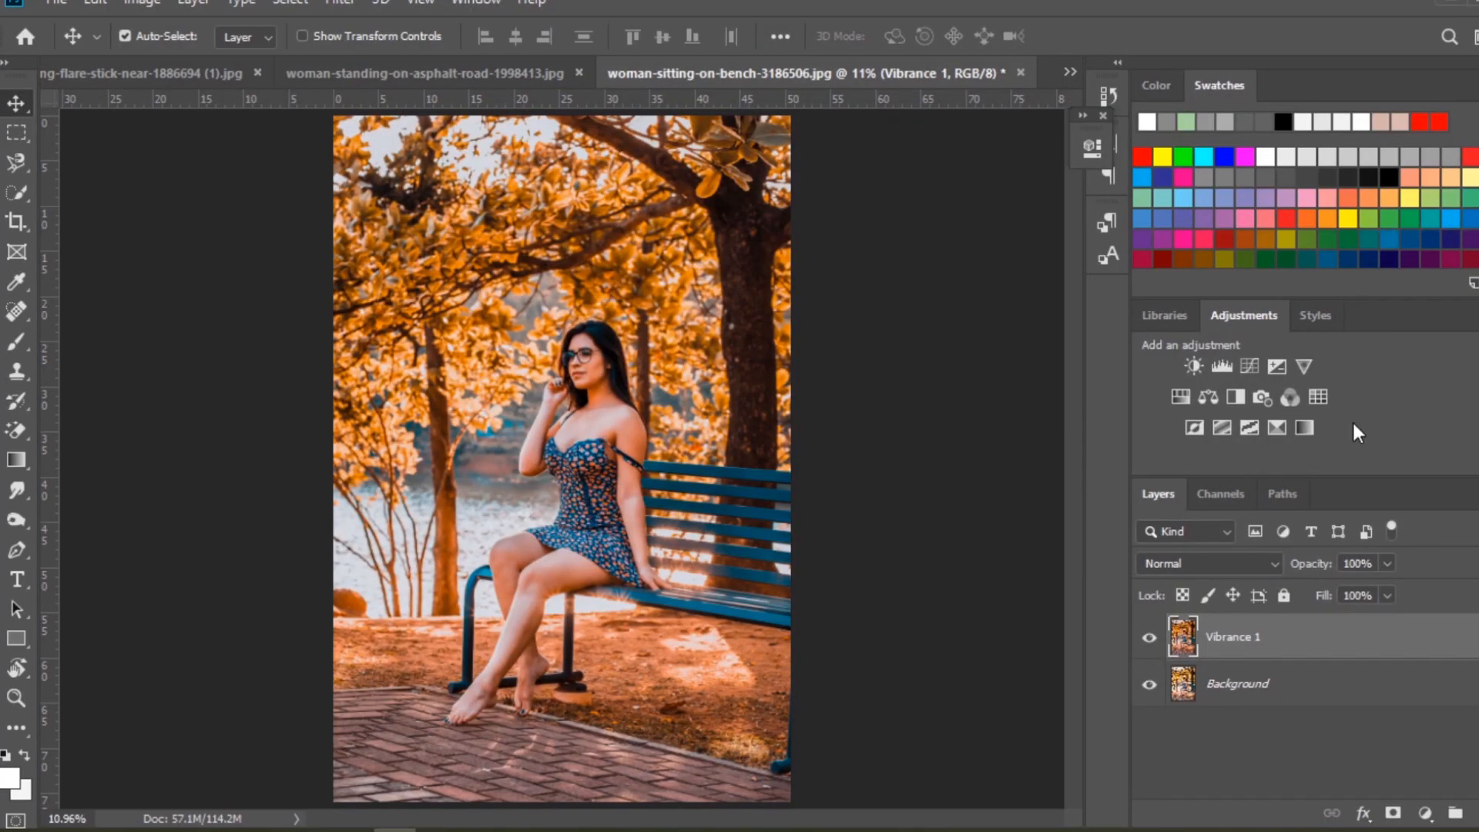
Add a Curves adjustment layer to the bench photo and pull the RGB curve's midpoint down to darken the image
click(1249, 365)
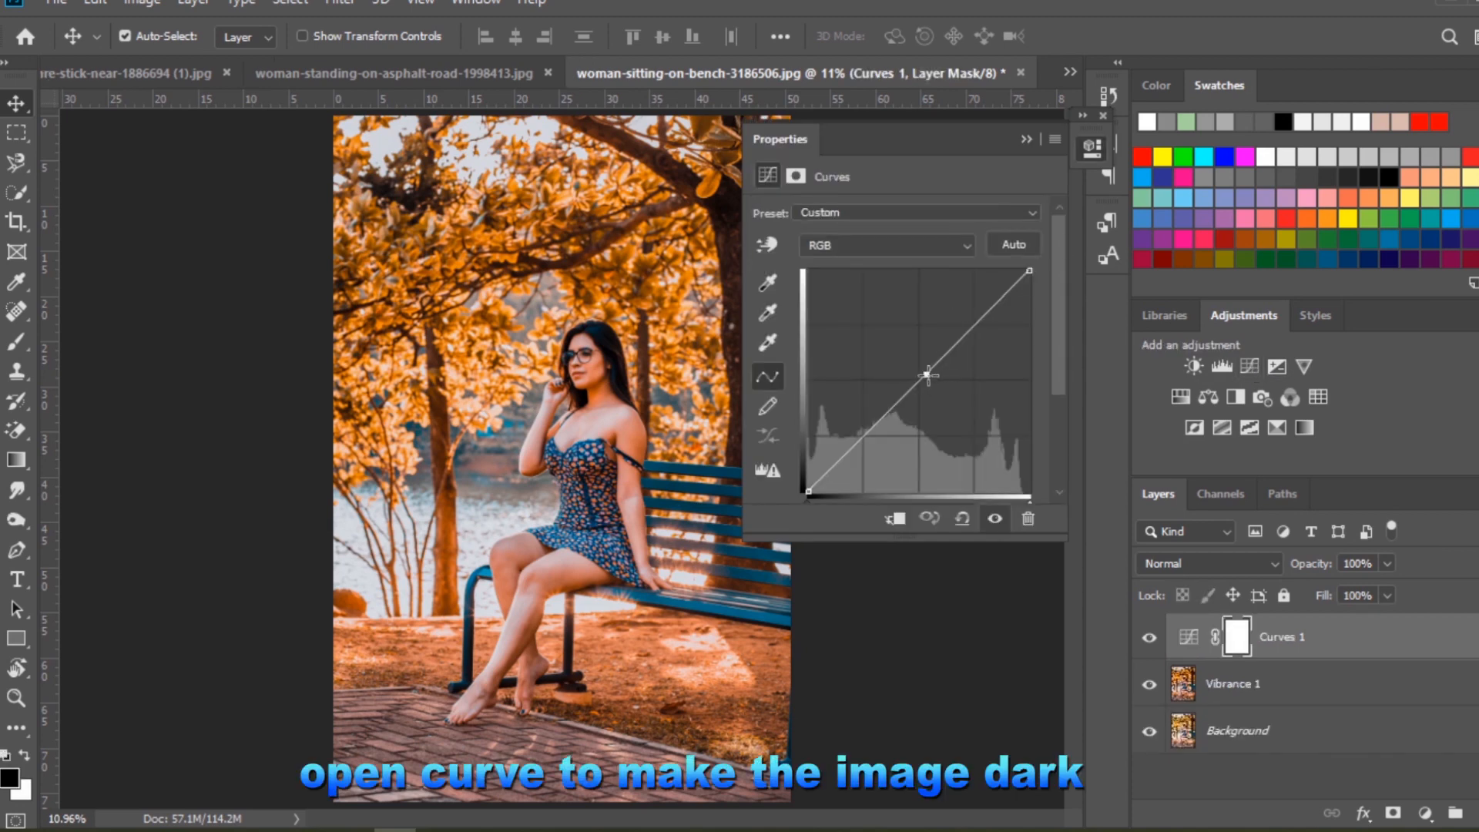
drag(926, 375, 937, 384)
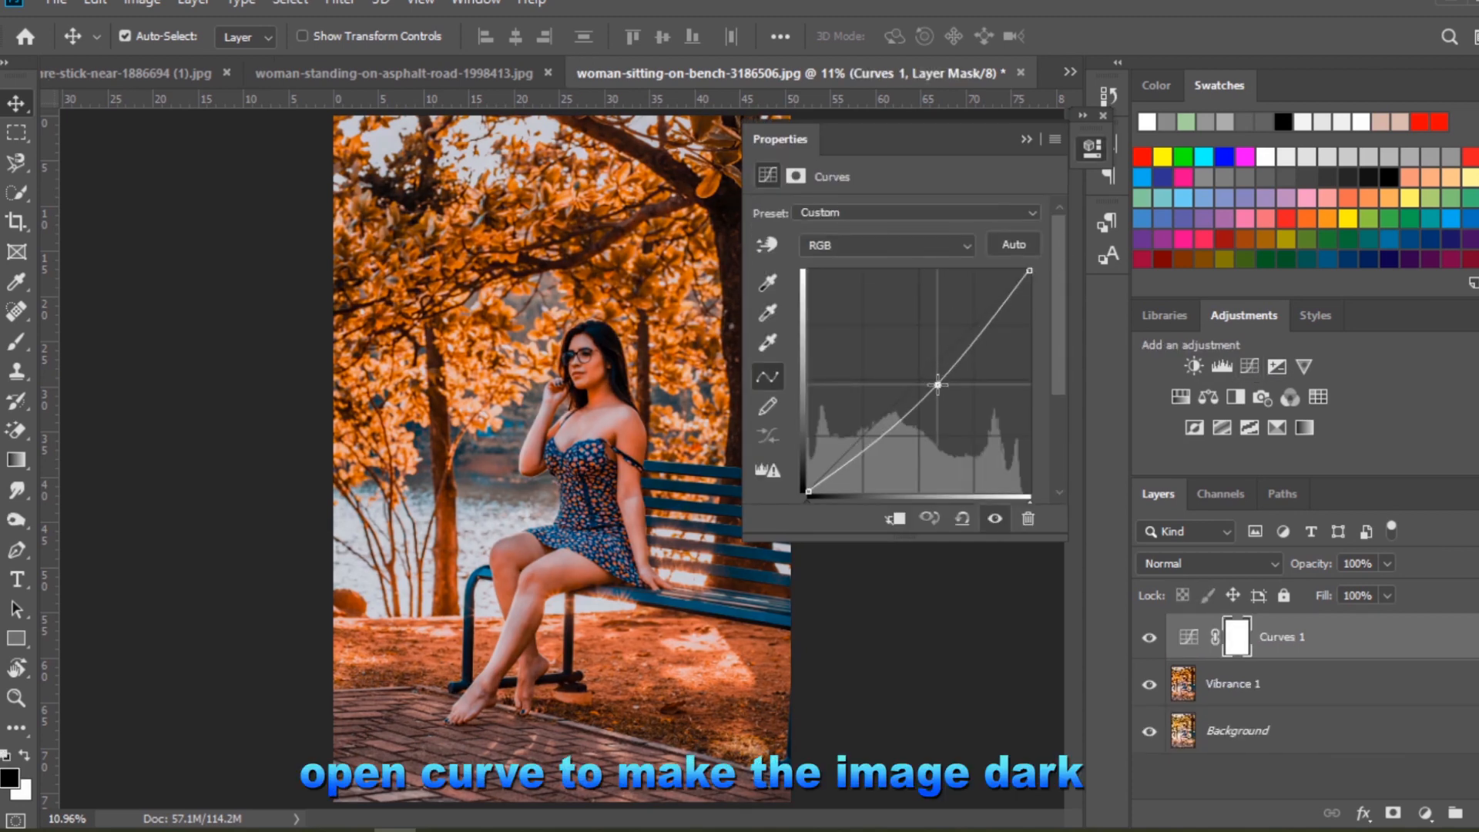
click(1025, 139)
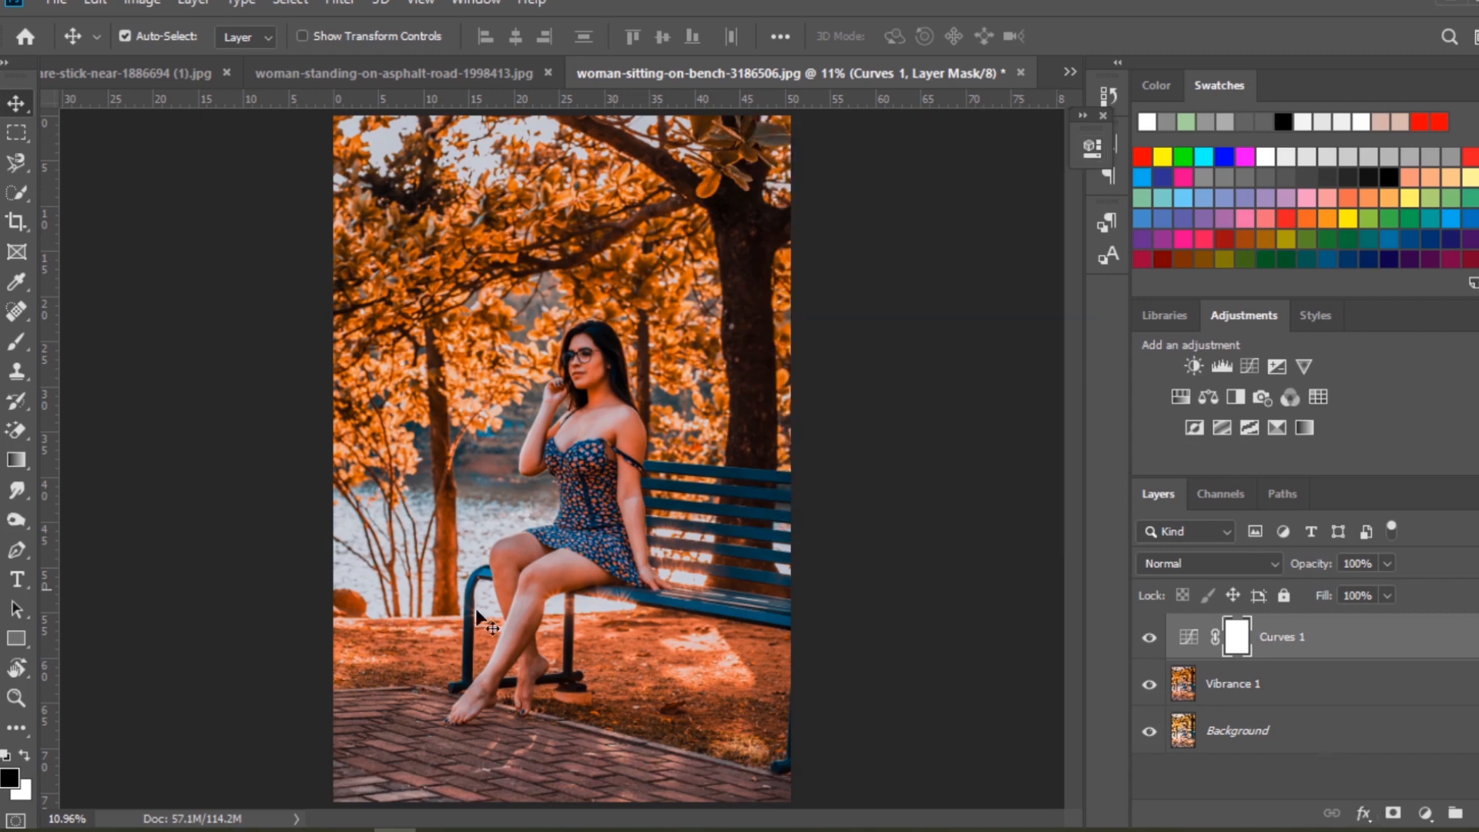
Set up the Brush tool with black foreground, 100% opacity, 100% flow and a size of 1400 for the Curves 1 mask
key(x)
key(x)
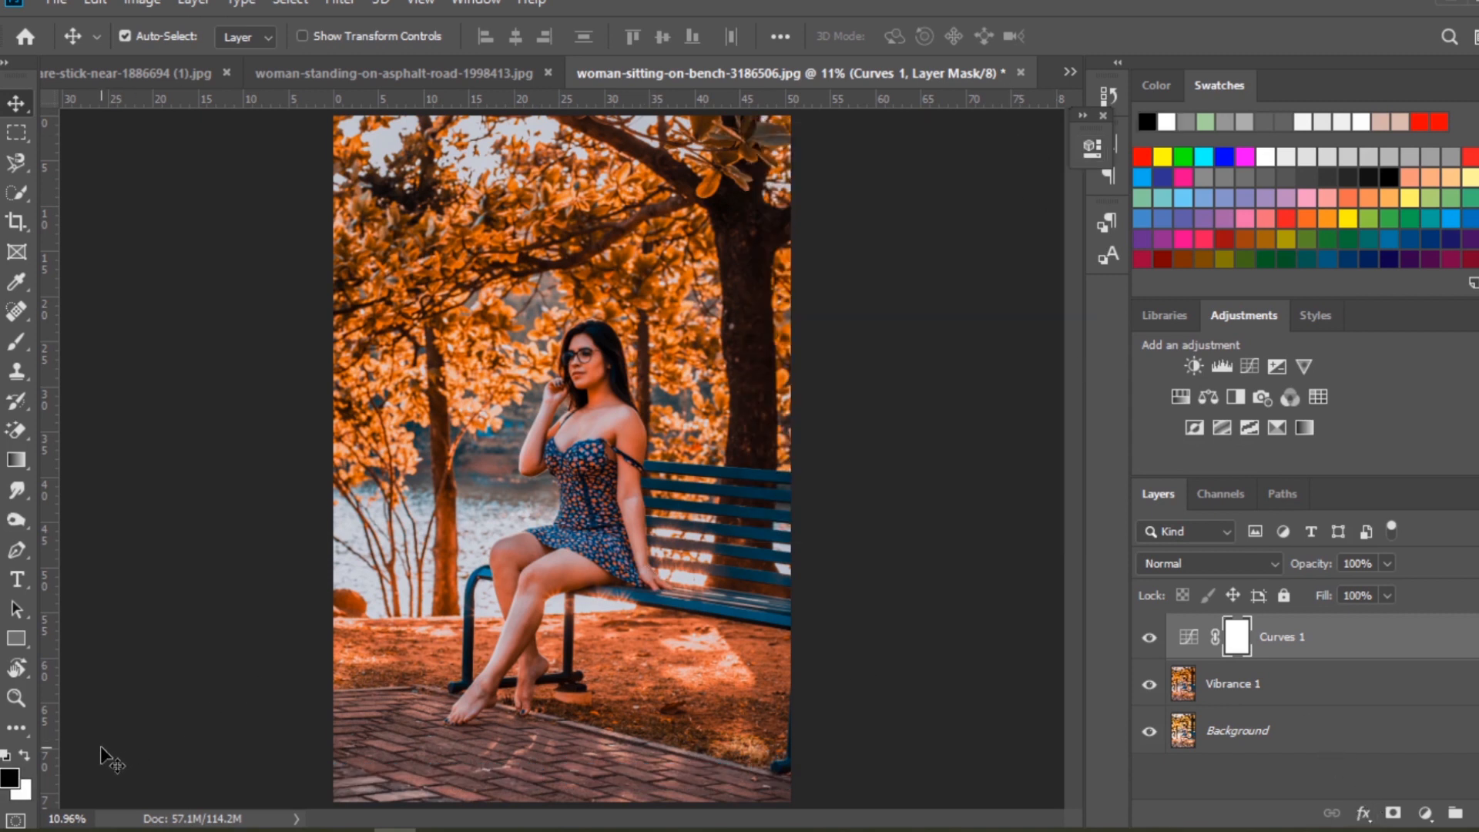
key(b)
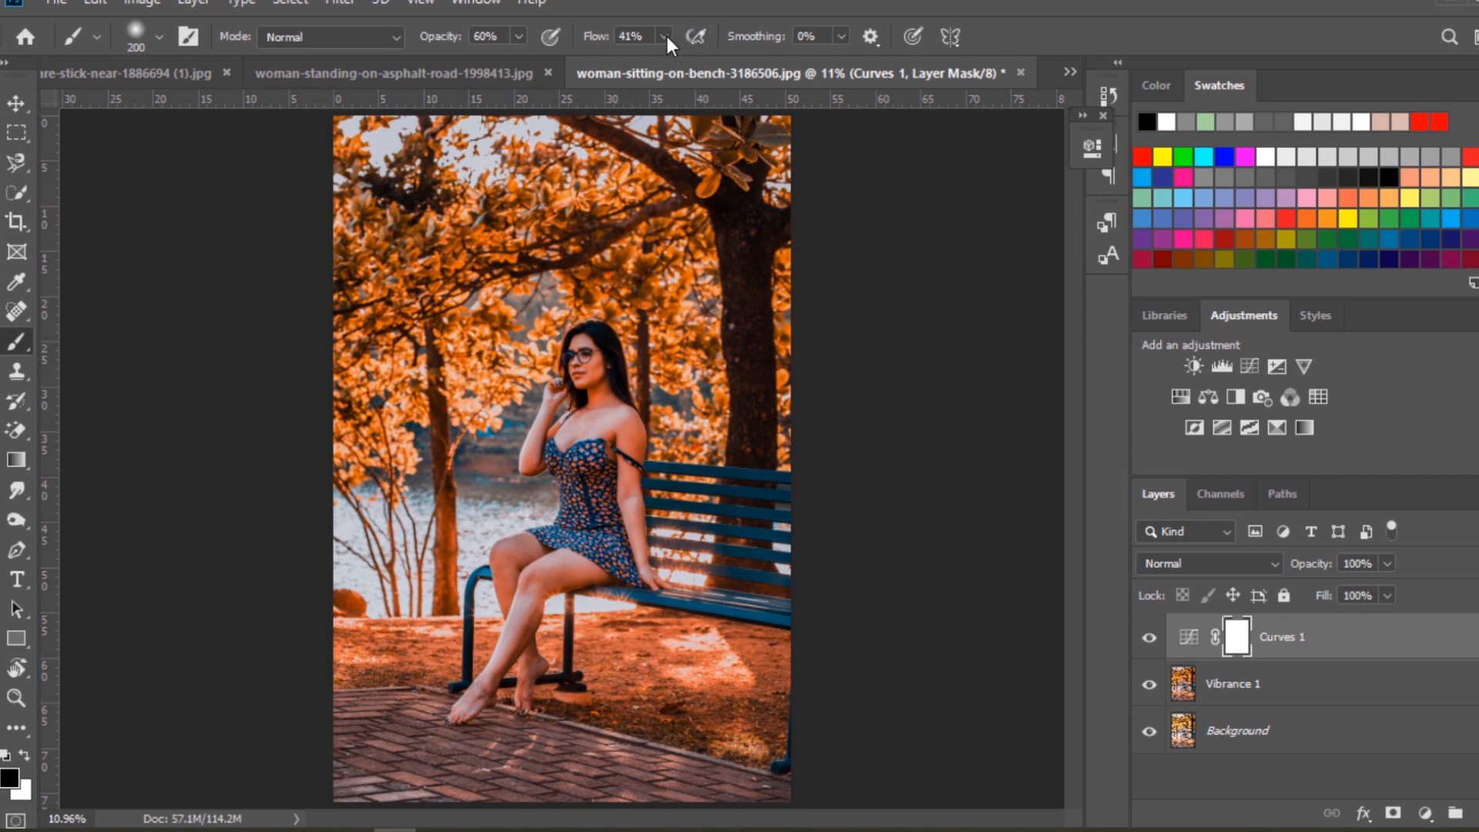
click(519, 36)
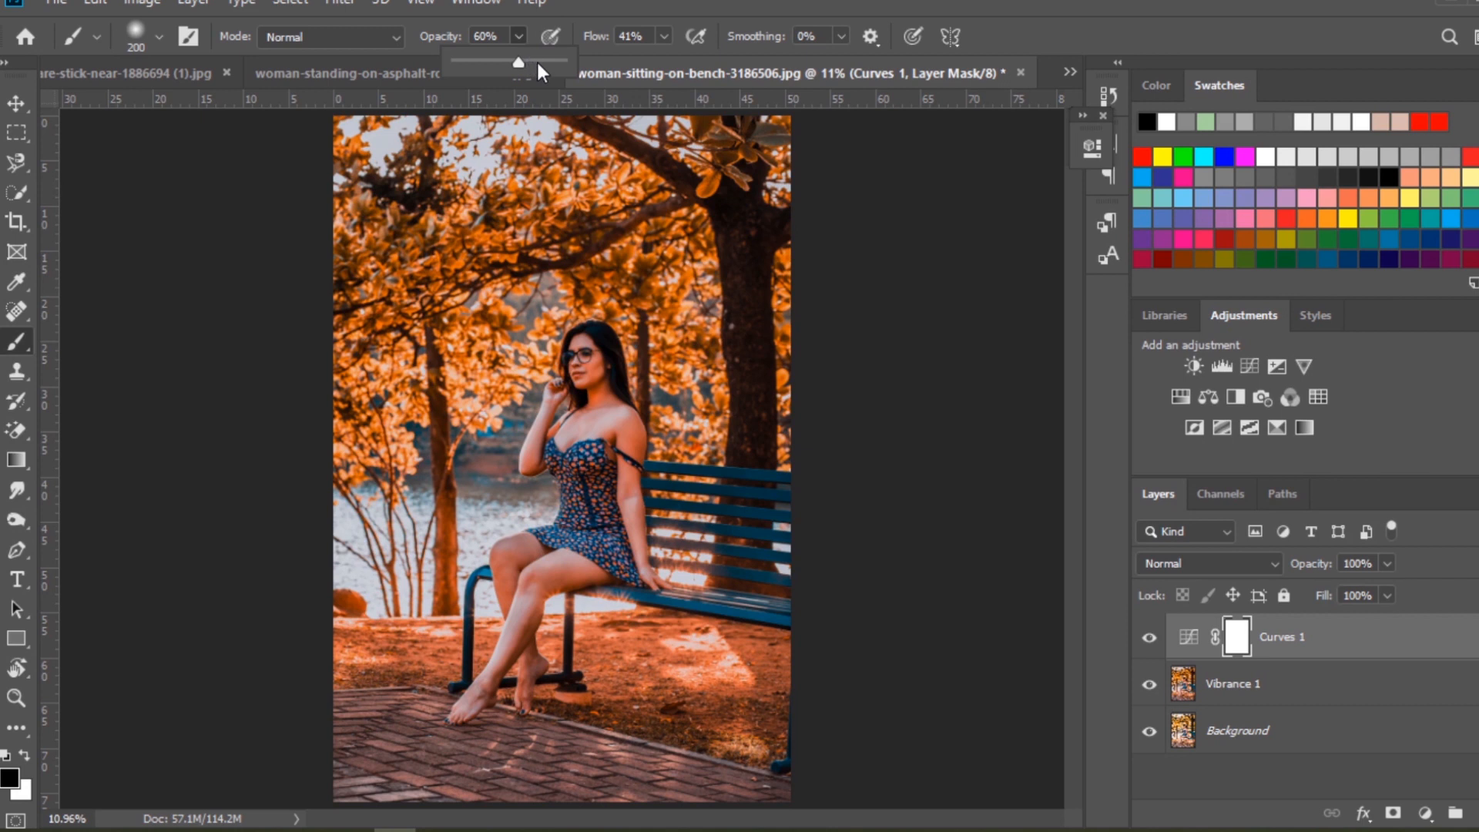
click(661, 38)
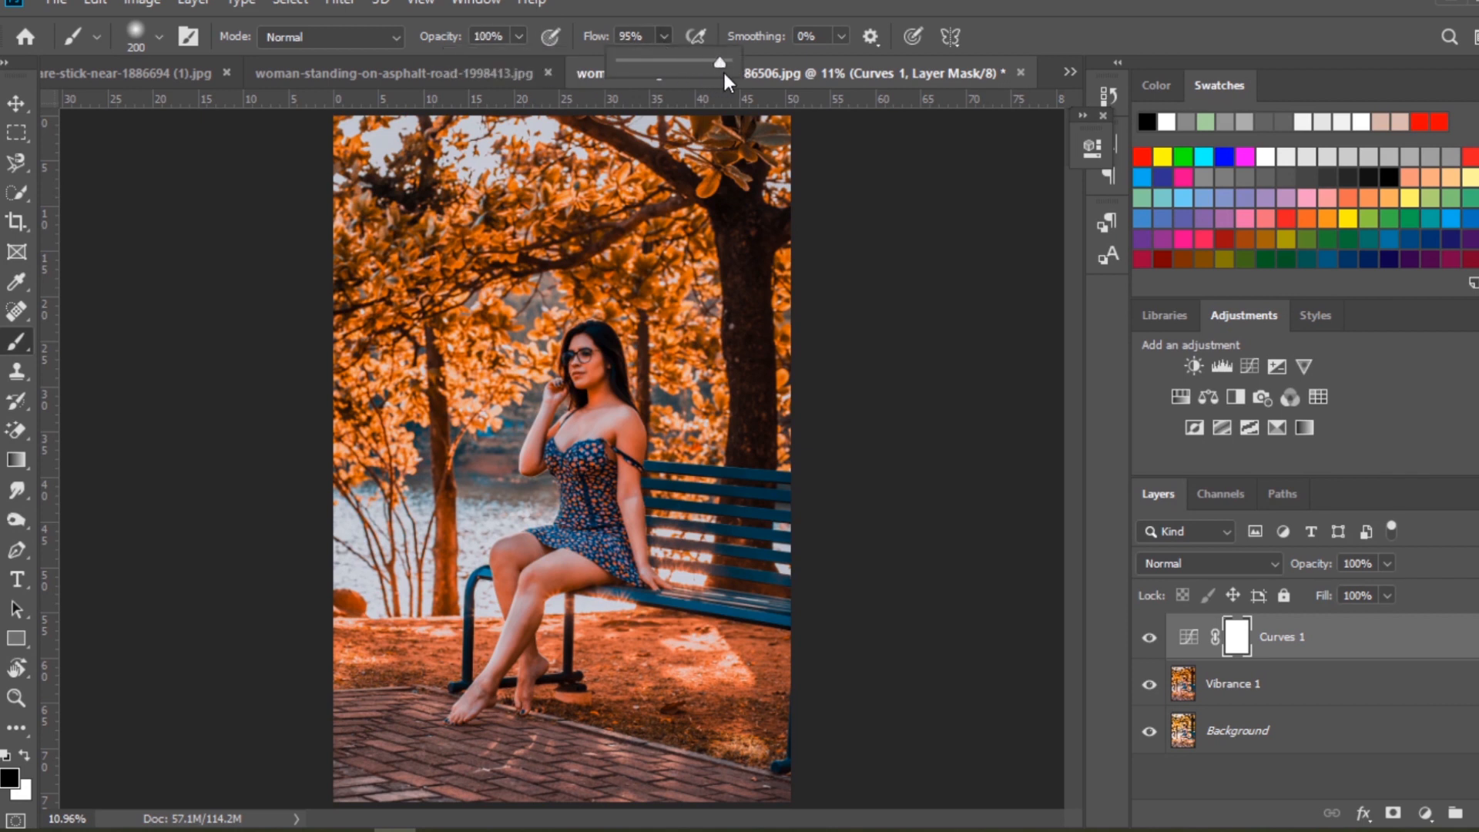
key(bracketright)
key(bracketright)
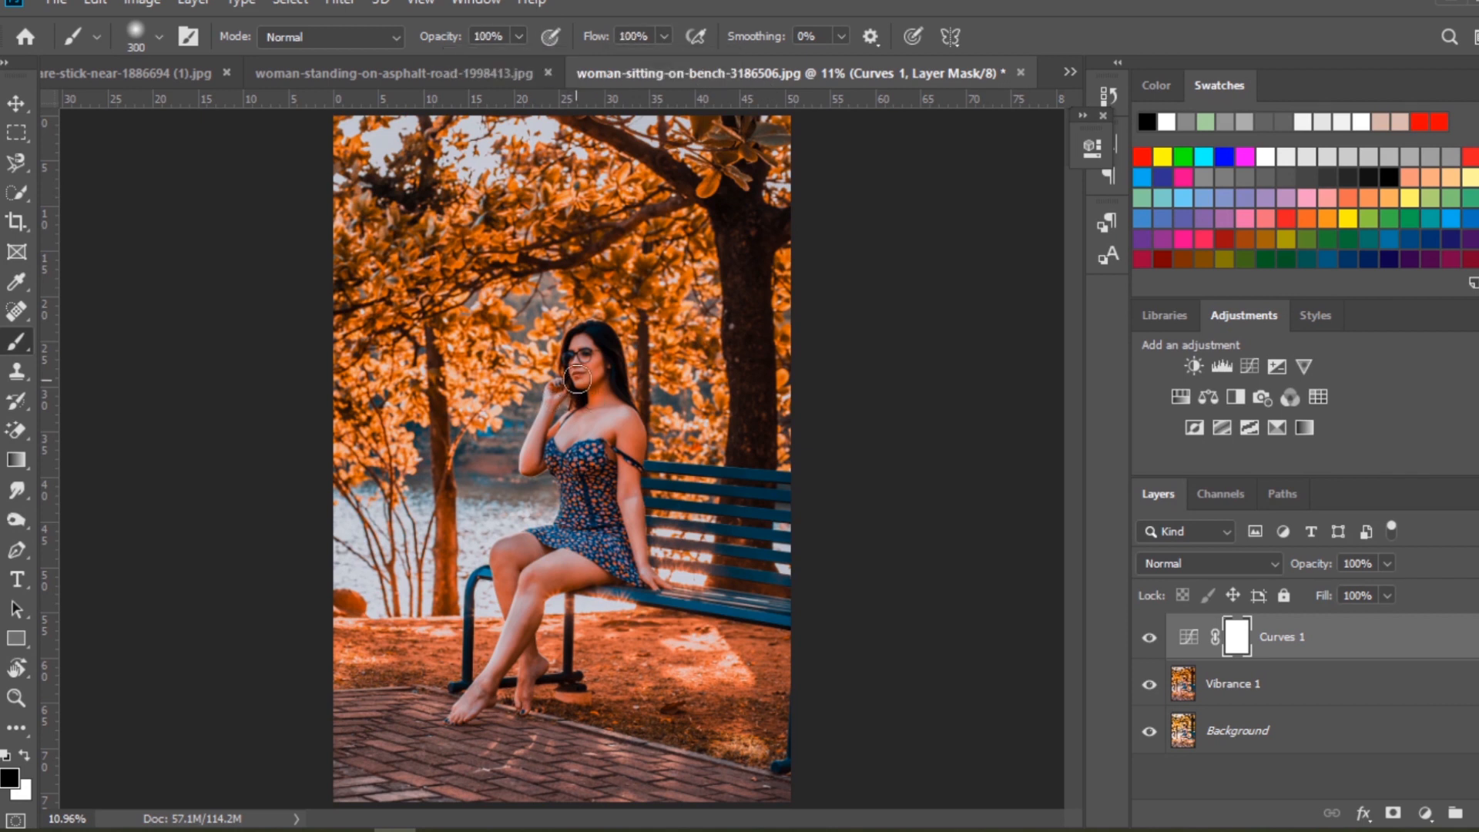
key(bracketright)
key(bracketright)
key(bracketright)
key(bracketright)
key(bracketright)
key(bracketright)
key(bracketright)
key(bracketright)
key(bracketright)
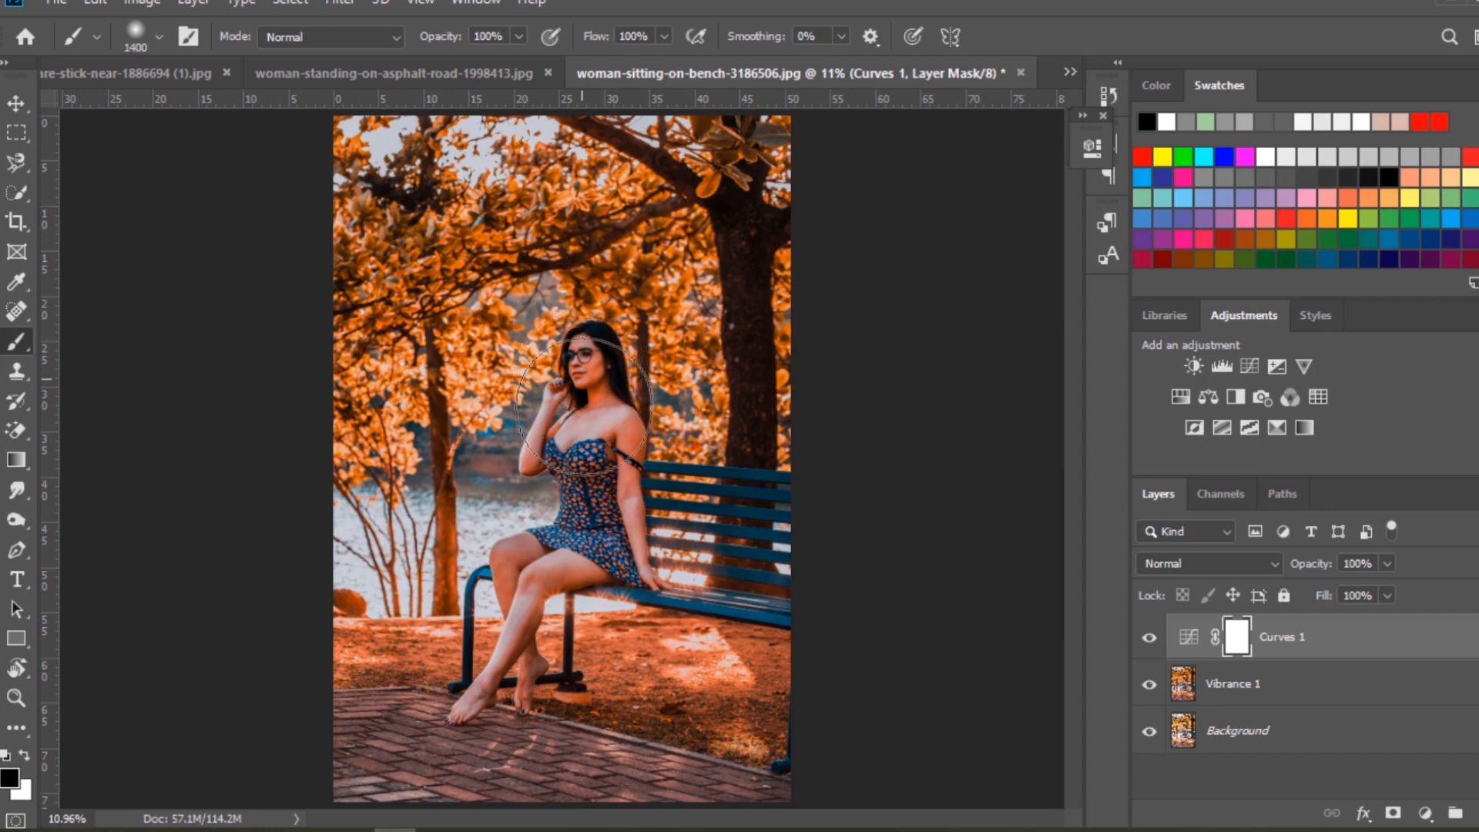
Paint black on the Curves 1 mask over the seated woman, the bench beside her and the upper-left foliage
click(584, 393)
drag(573, 484, 511, 662)
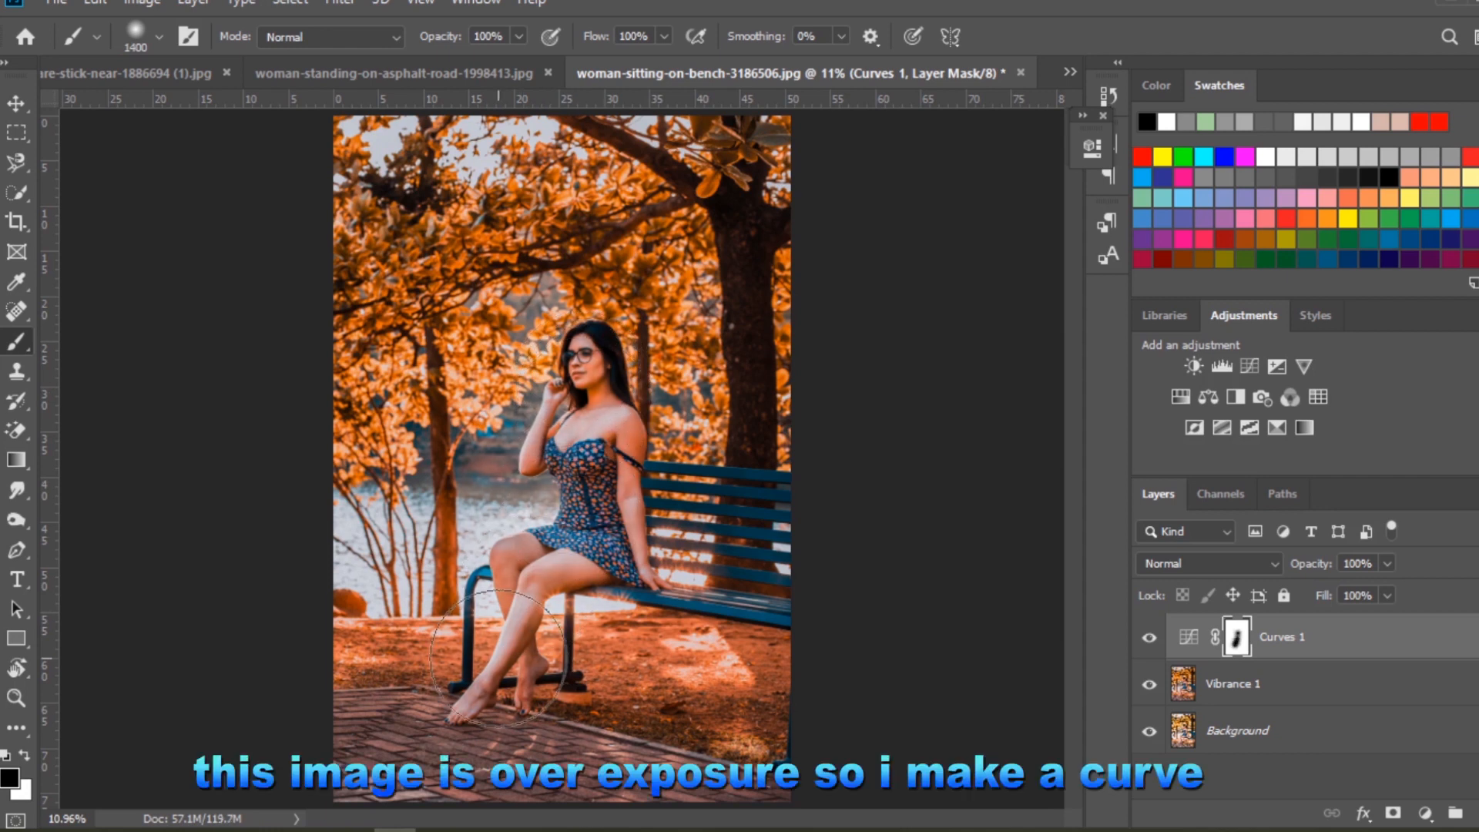
click(592, 495)
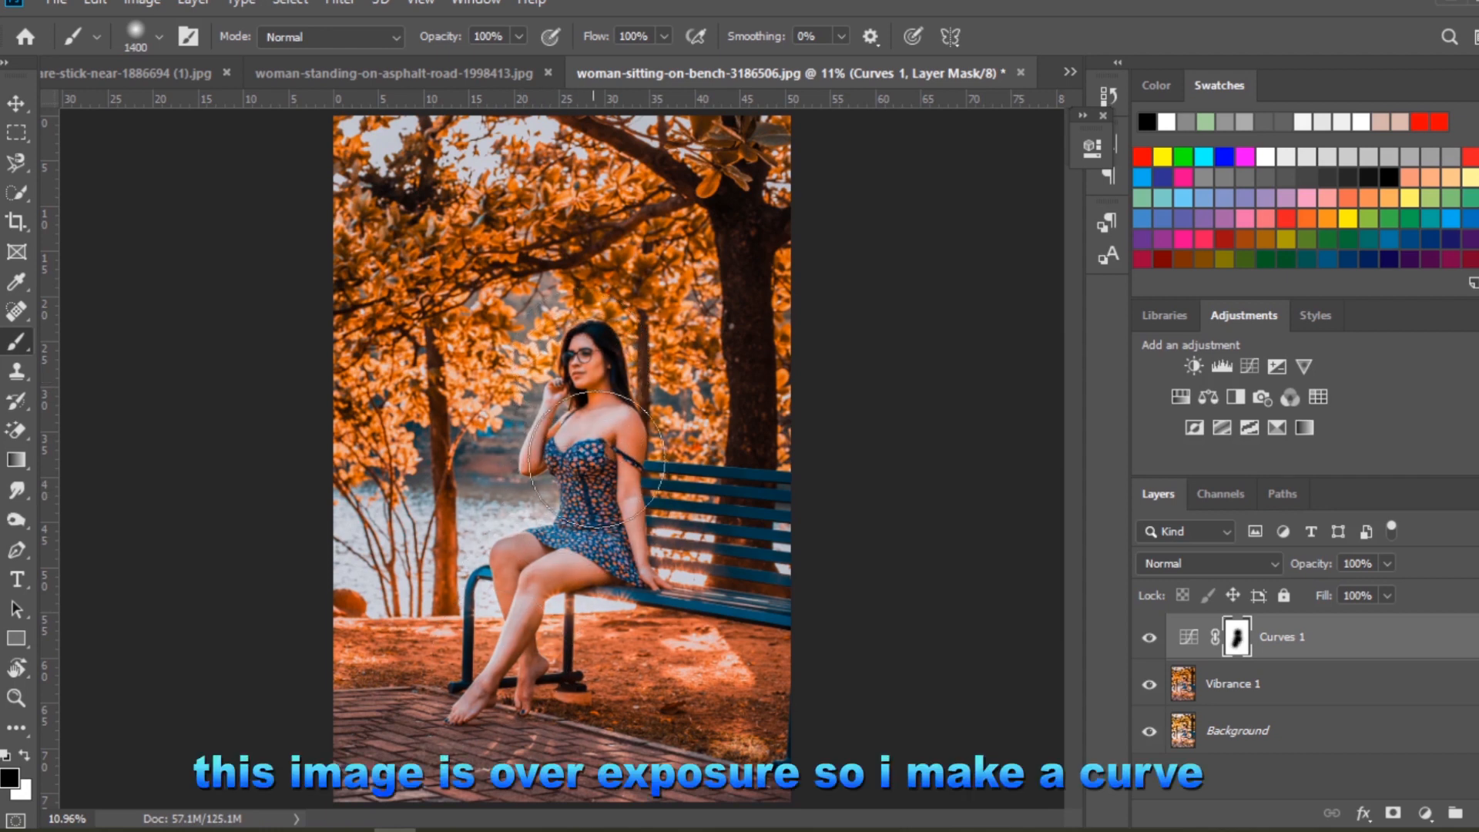
drag(622, 548, 751, 585)
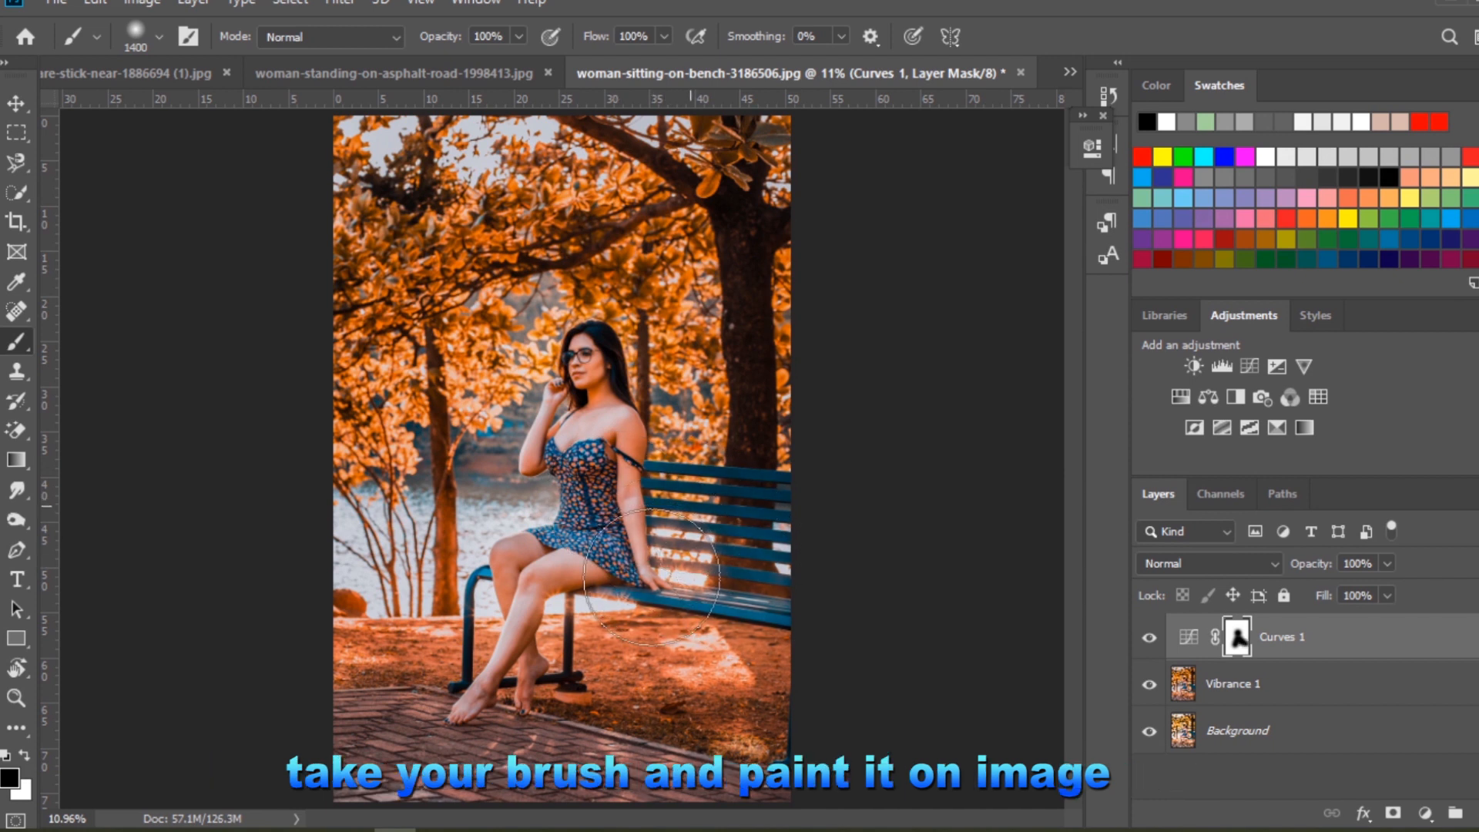
drag(525, 676, 532, 685)
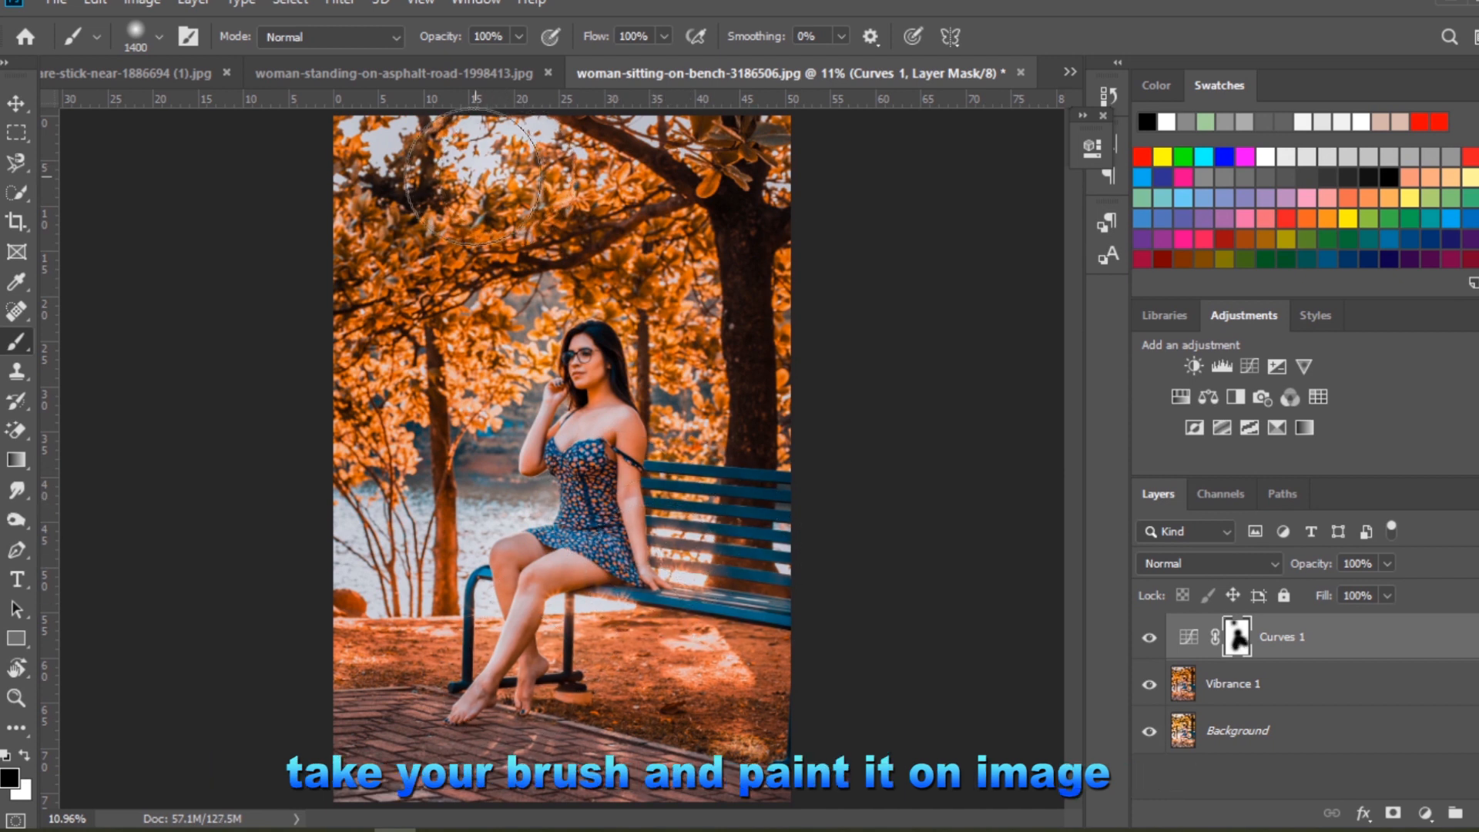
mouse_move(321, 185)
mouse_down()
mouse_move(354, 216)
mouse_move(342, 432)
mouse_move(362, 469)
mouse_up()
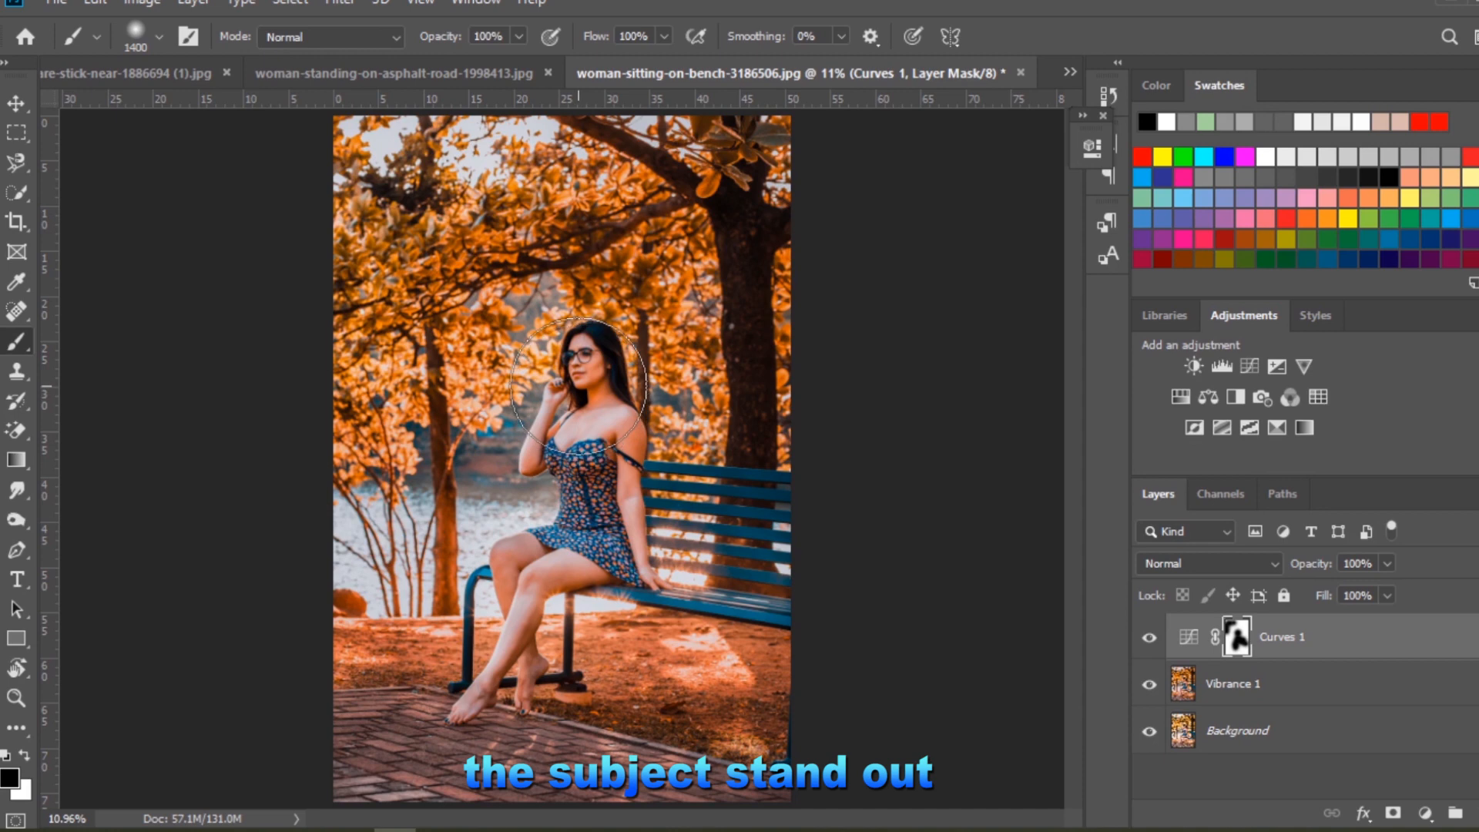
Refine the Curves 1 mask with a brush size of 600, painting black over the woman's body, legs and feet
key(z)
mouse_move(620, 381)
mouse_down()
mouse_move(702, 444)
mouse_move(628, 391)
mouse_up()
key(b)
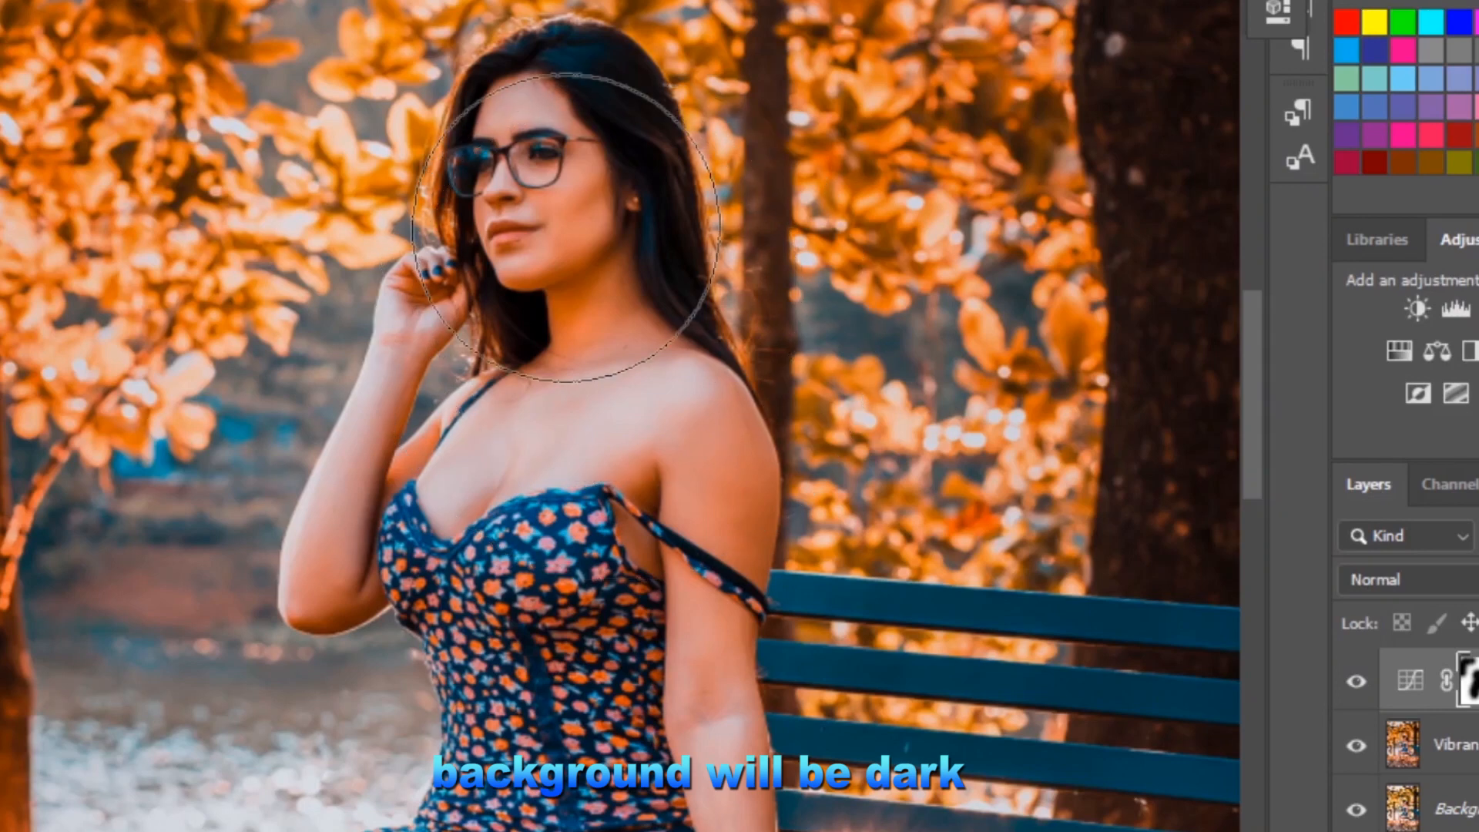
key(bracketleft)
key(bracketleft)
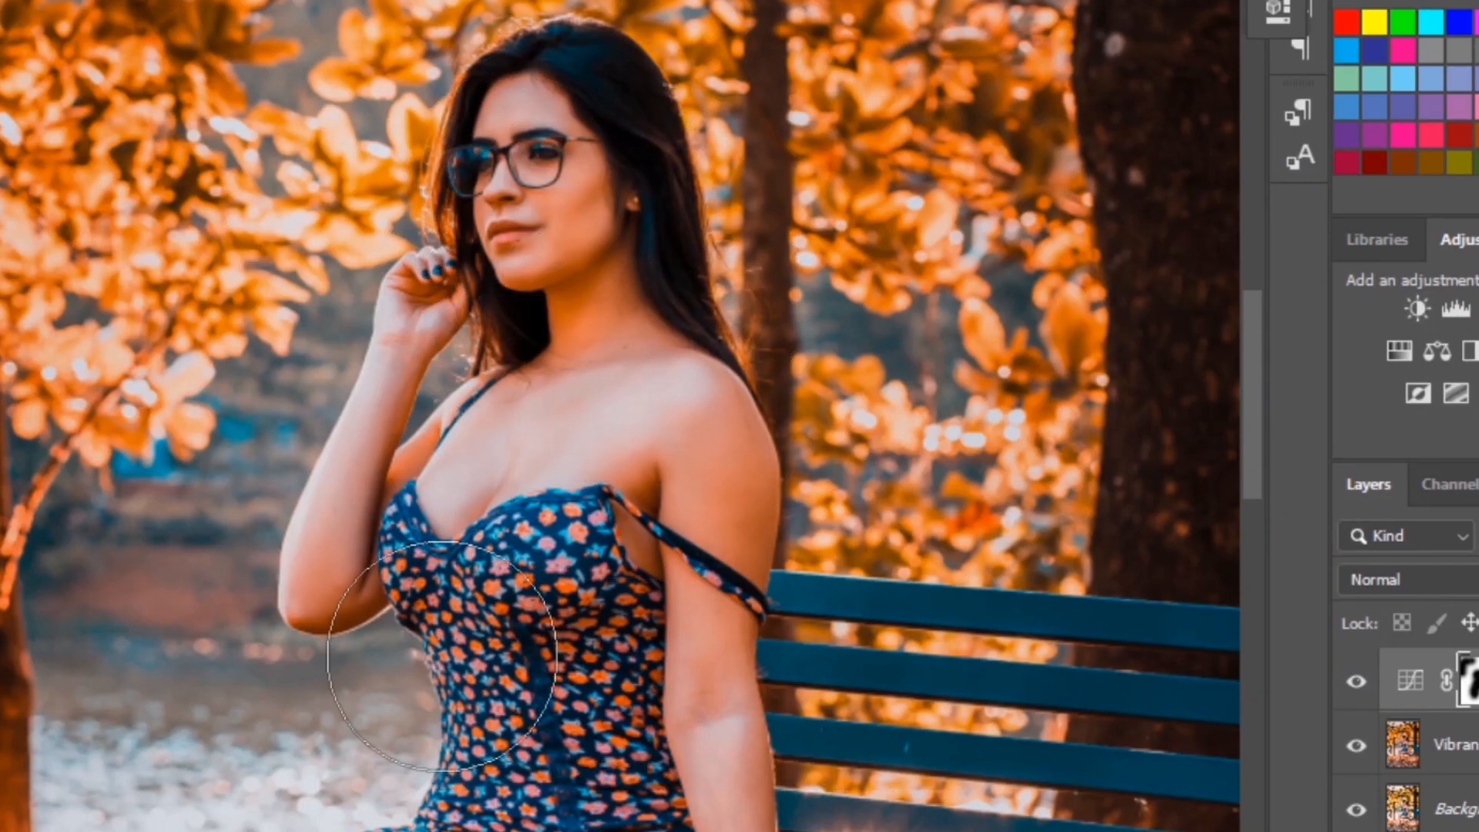
drag(529, 607, 582, 218)
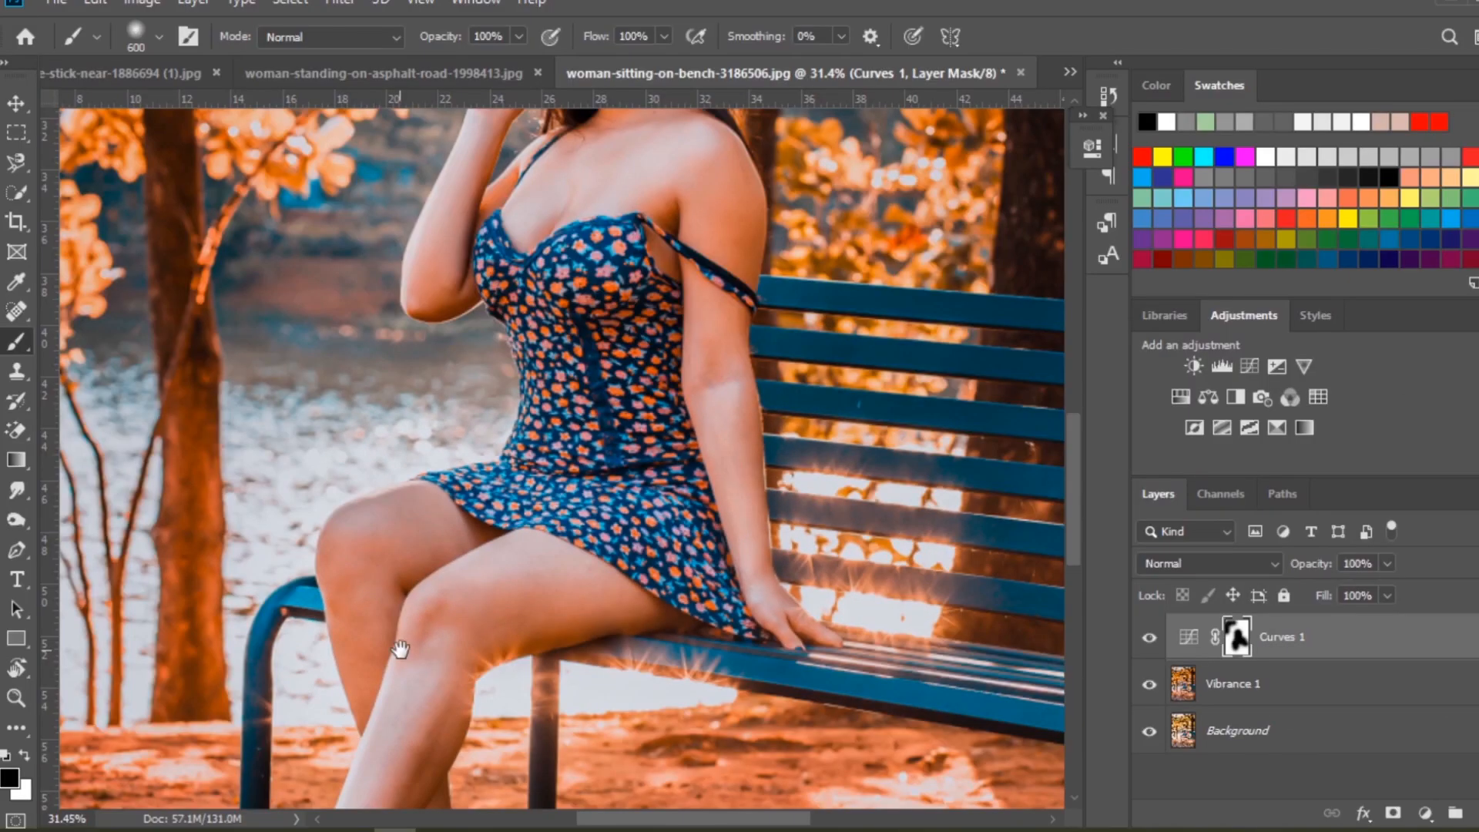
drag(325, 699, 500, 295)
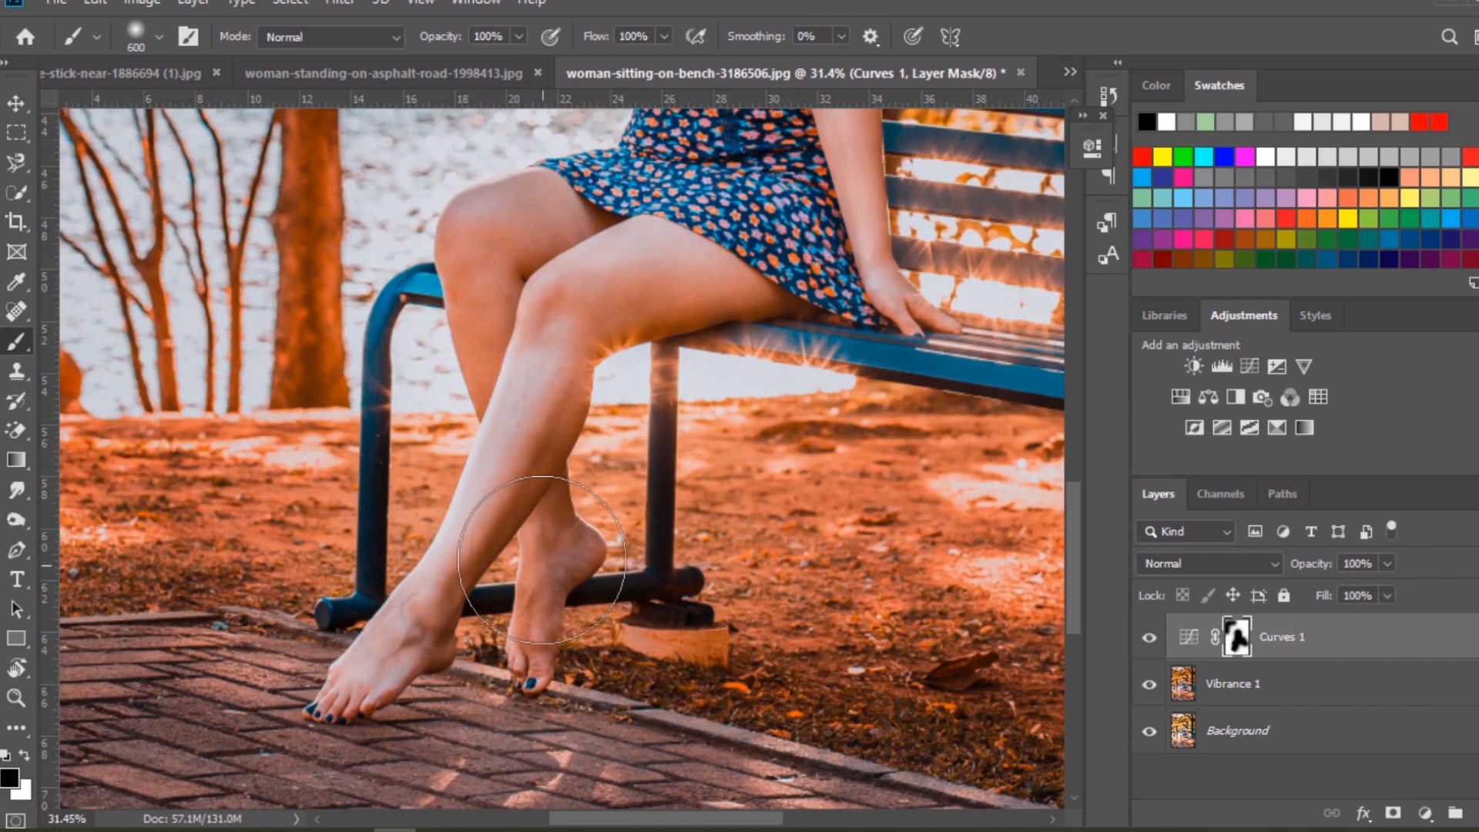
drag(559, 683, 745, 298)
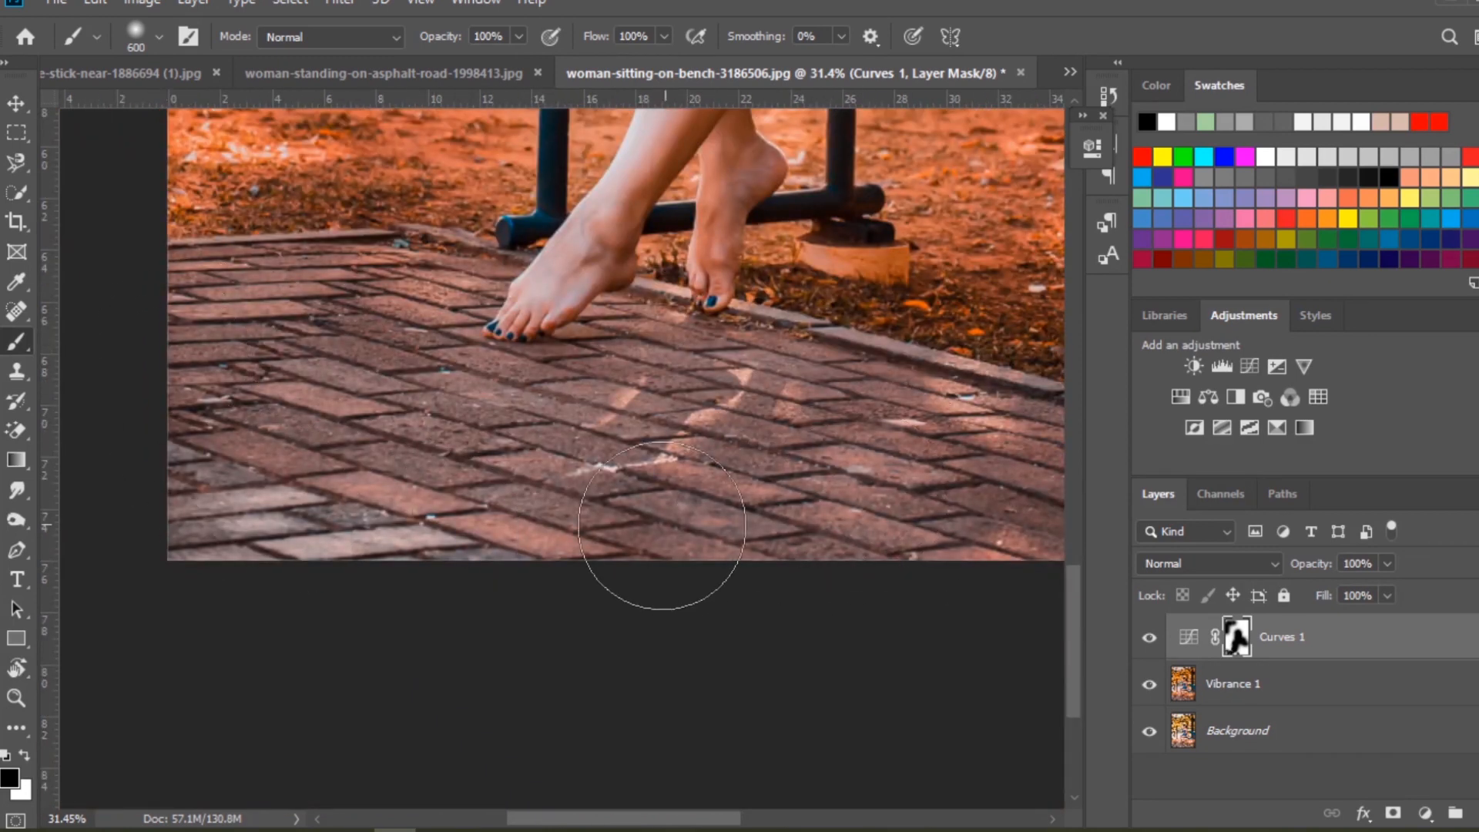
key(ctrl+0)
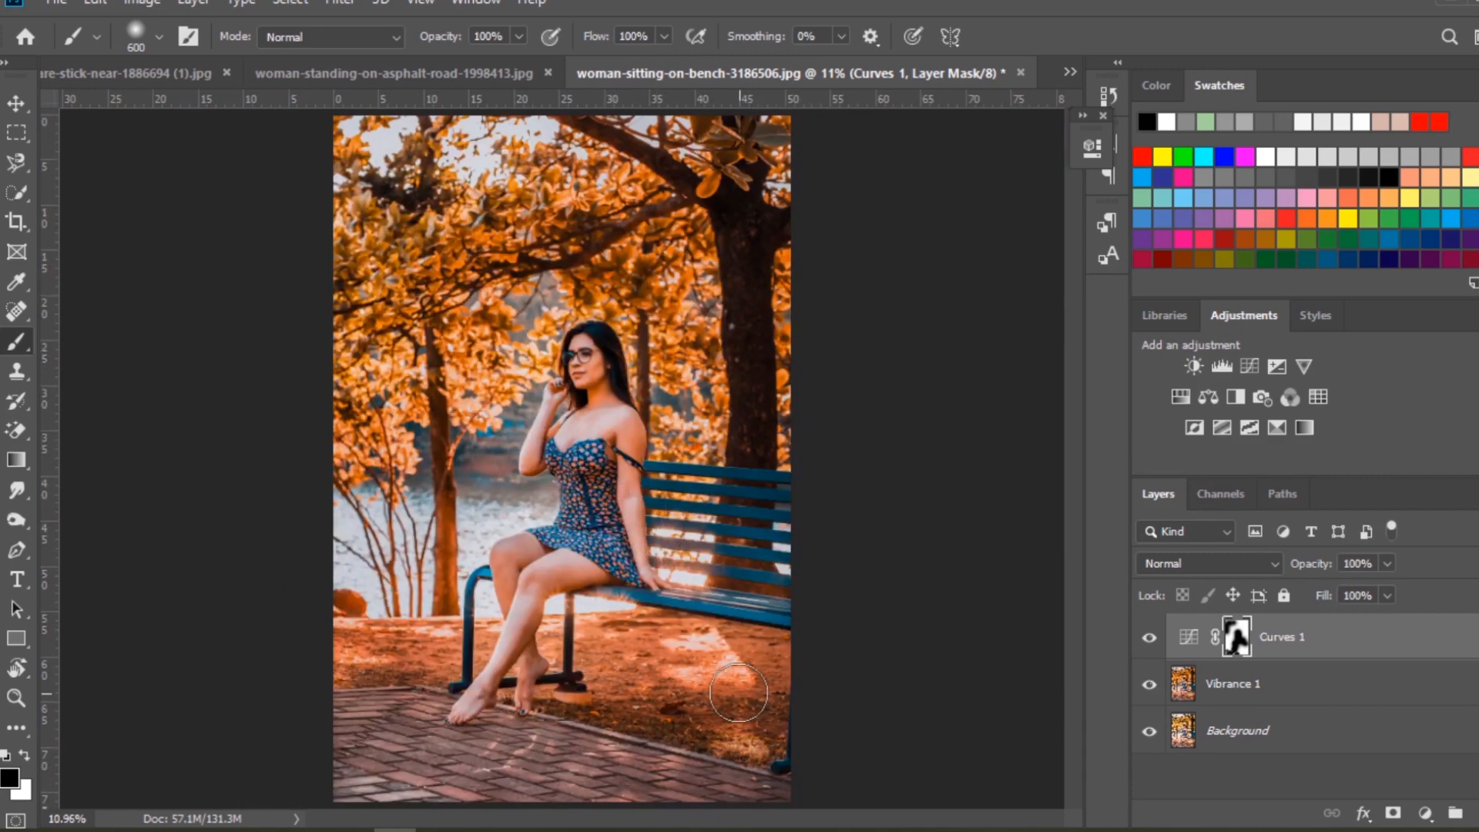
Compare the bench photo with and without Curves 1, and merge the Curves 1 and Vibrance 1 layers into one
click(23, 102)
click(1151, 641)
click(1150, 641)
click(1150, 641)
click(1151, 641)
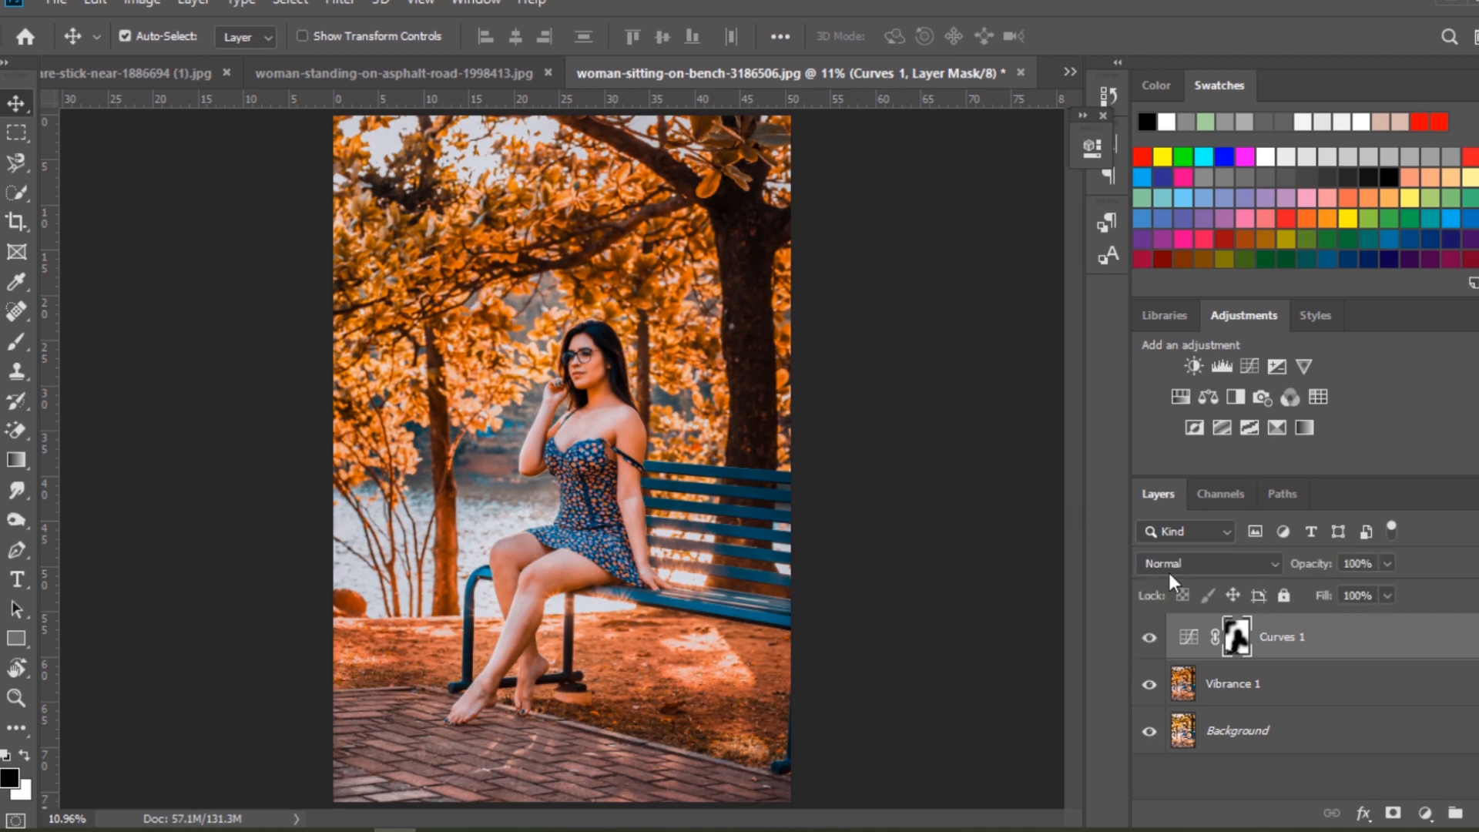
click(1272, 692)
key(ctrl+e)
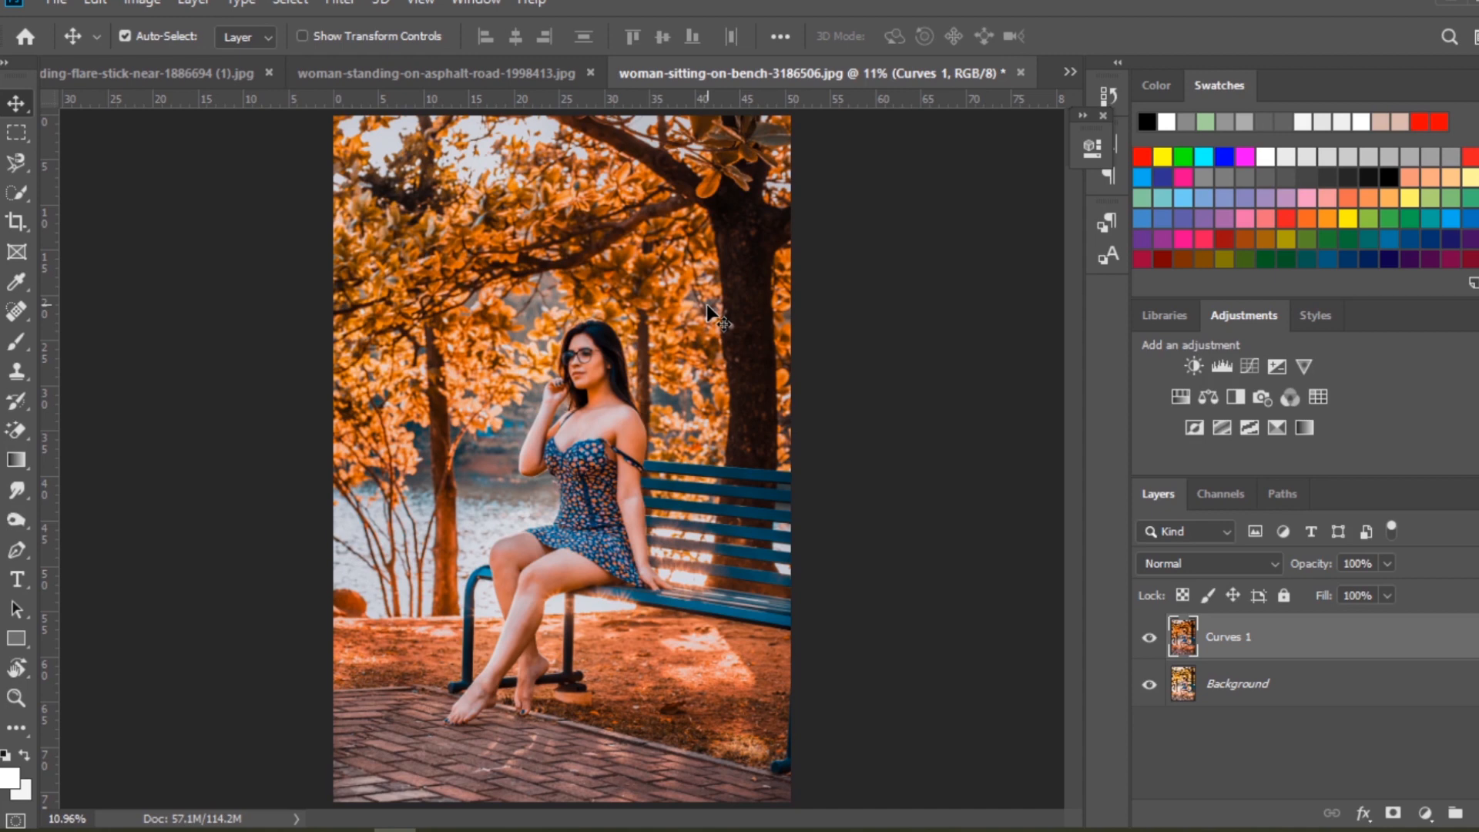
Export the bench photo to the Downloads folder as a JPG at 100% quality and 100% scale, with the file name edi
click(61, 8)
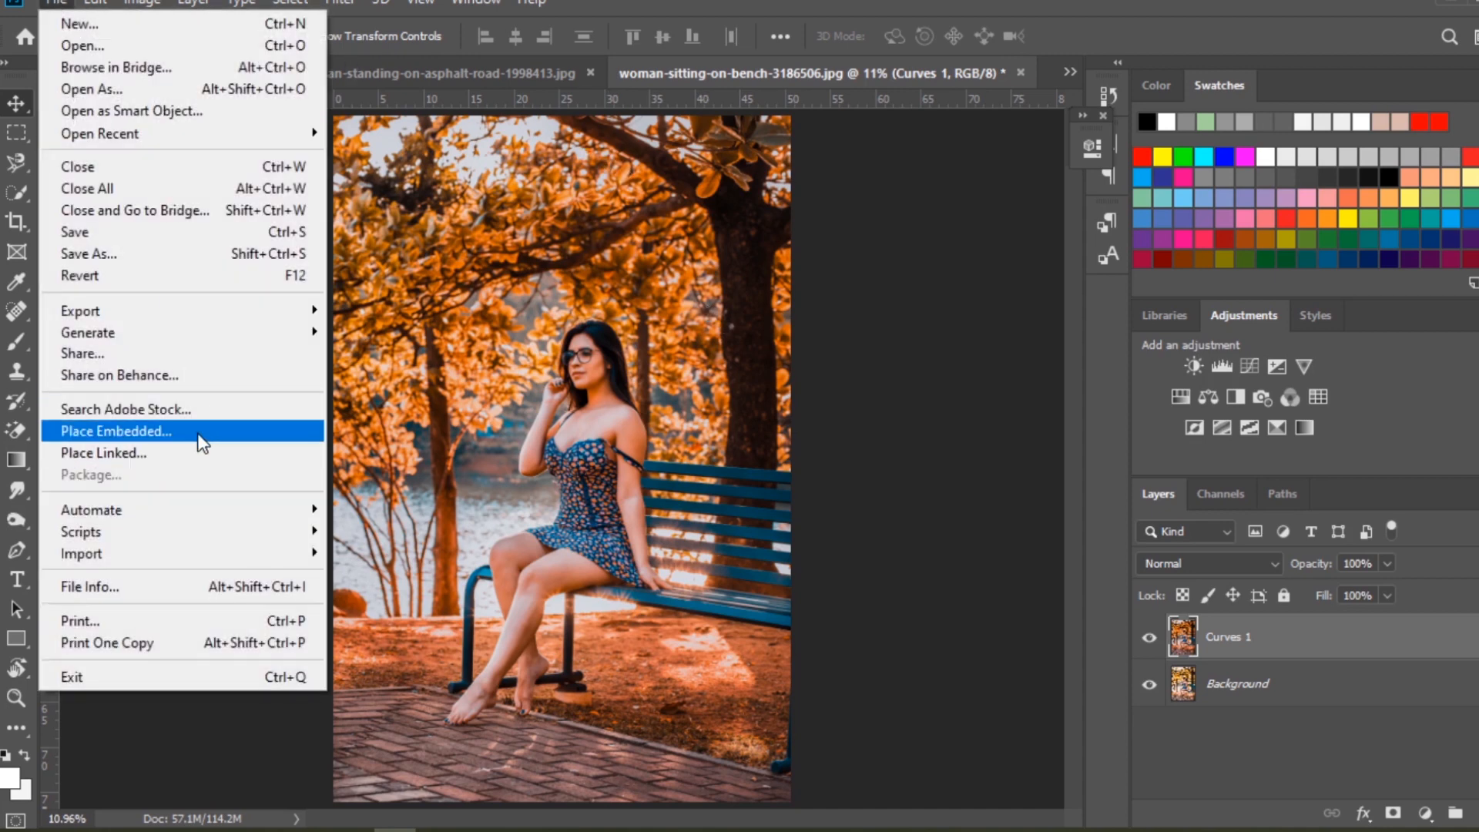
mouse_move(192, 313)
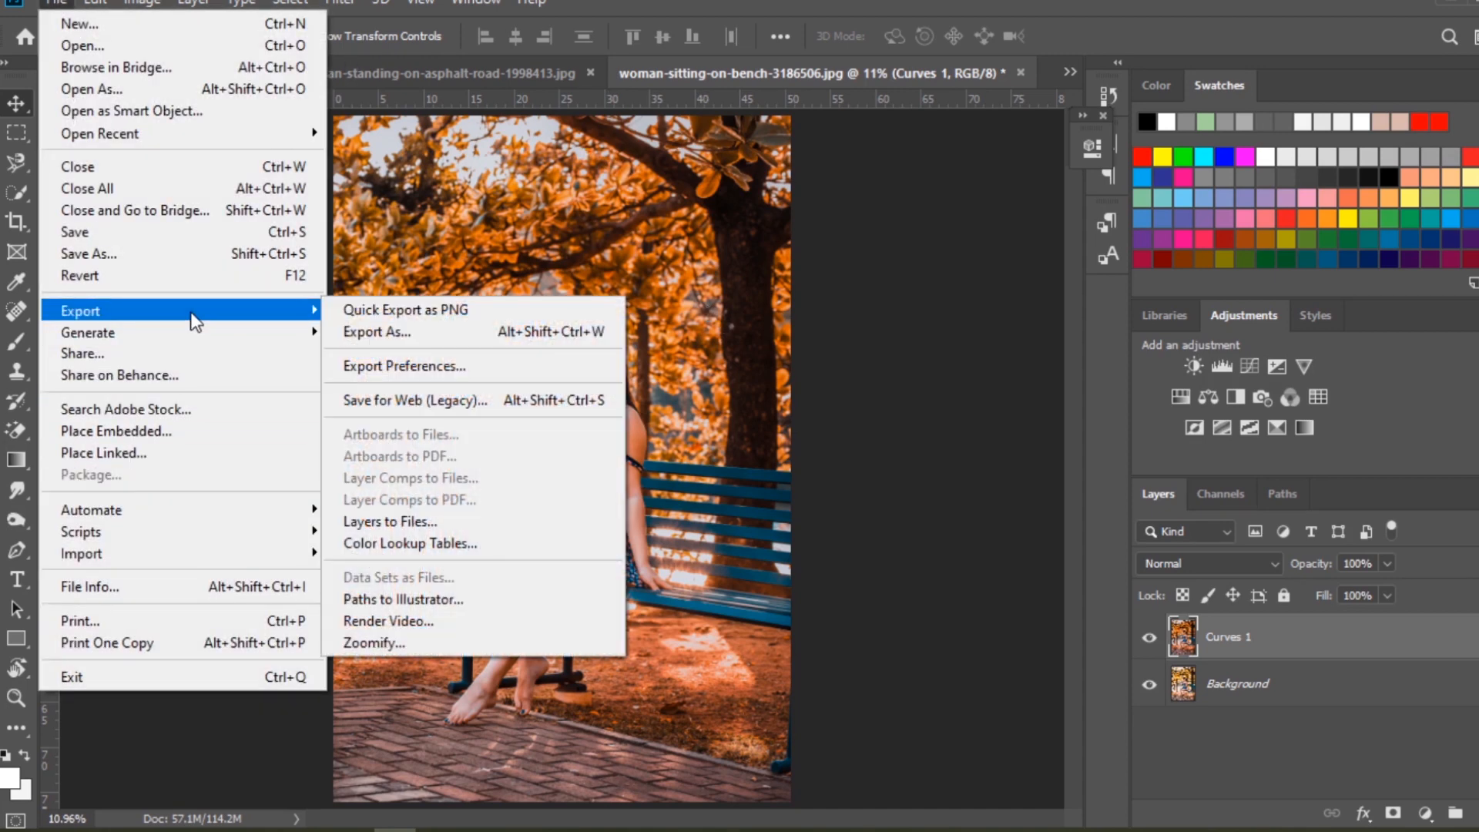
click(469, 332)
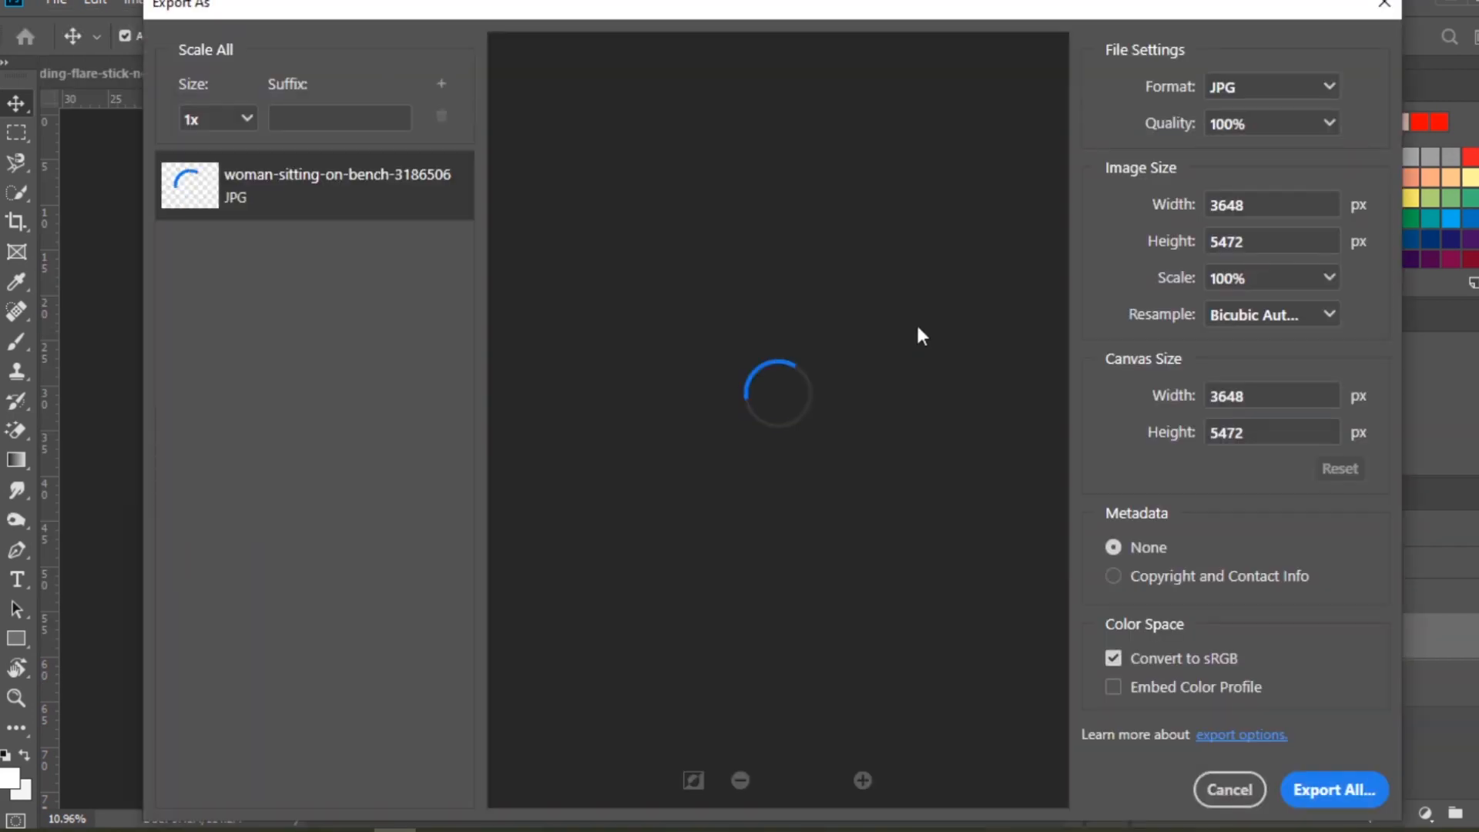
click(1332, 793)
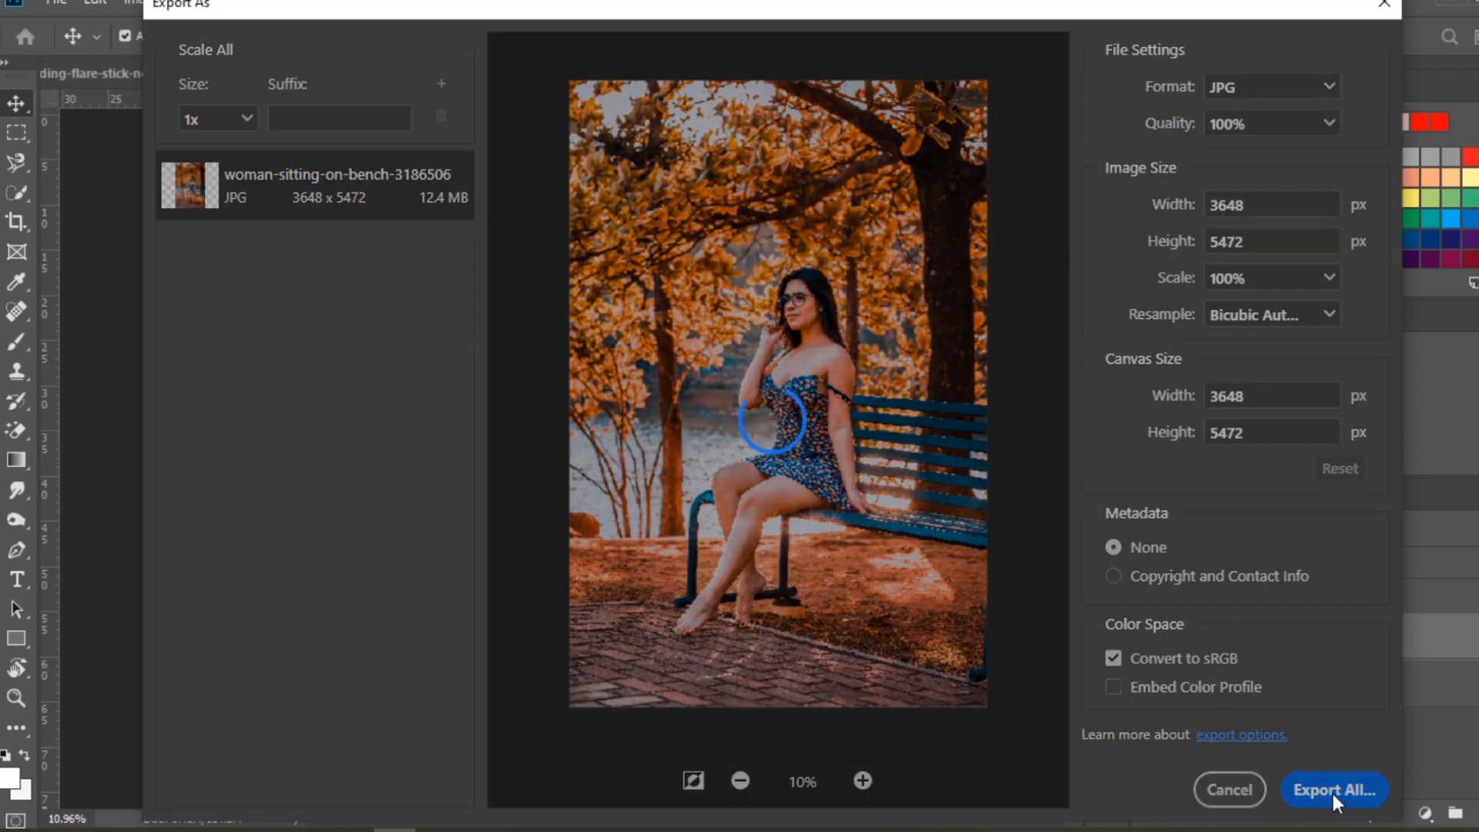
text(edi)
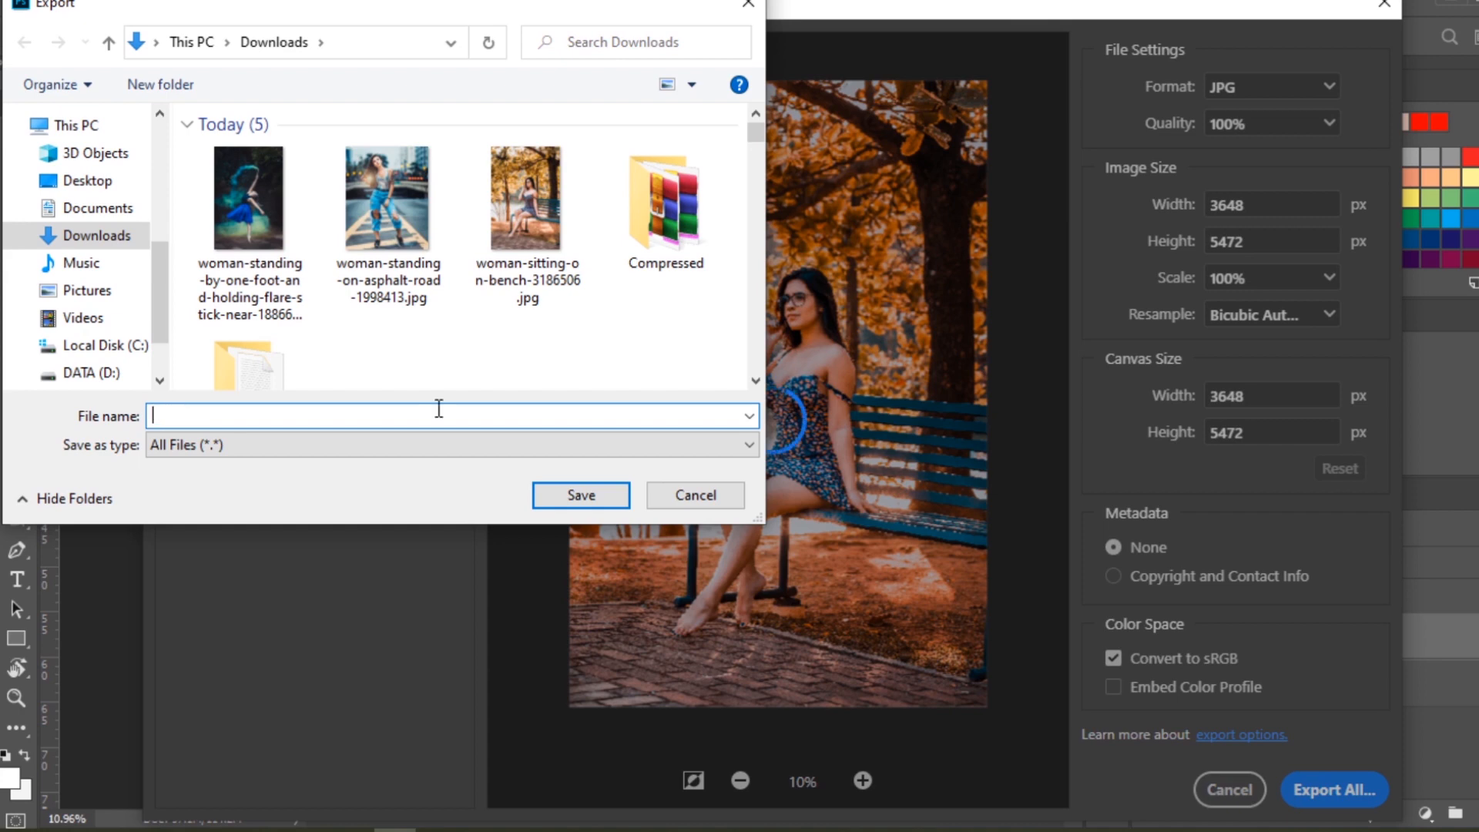
key(Return)
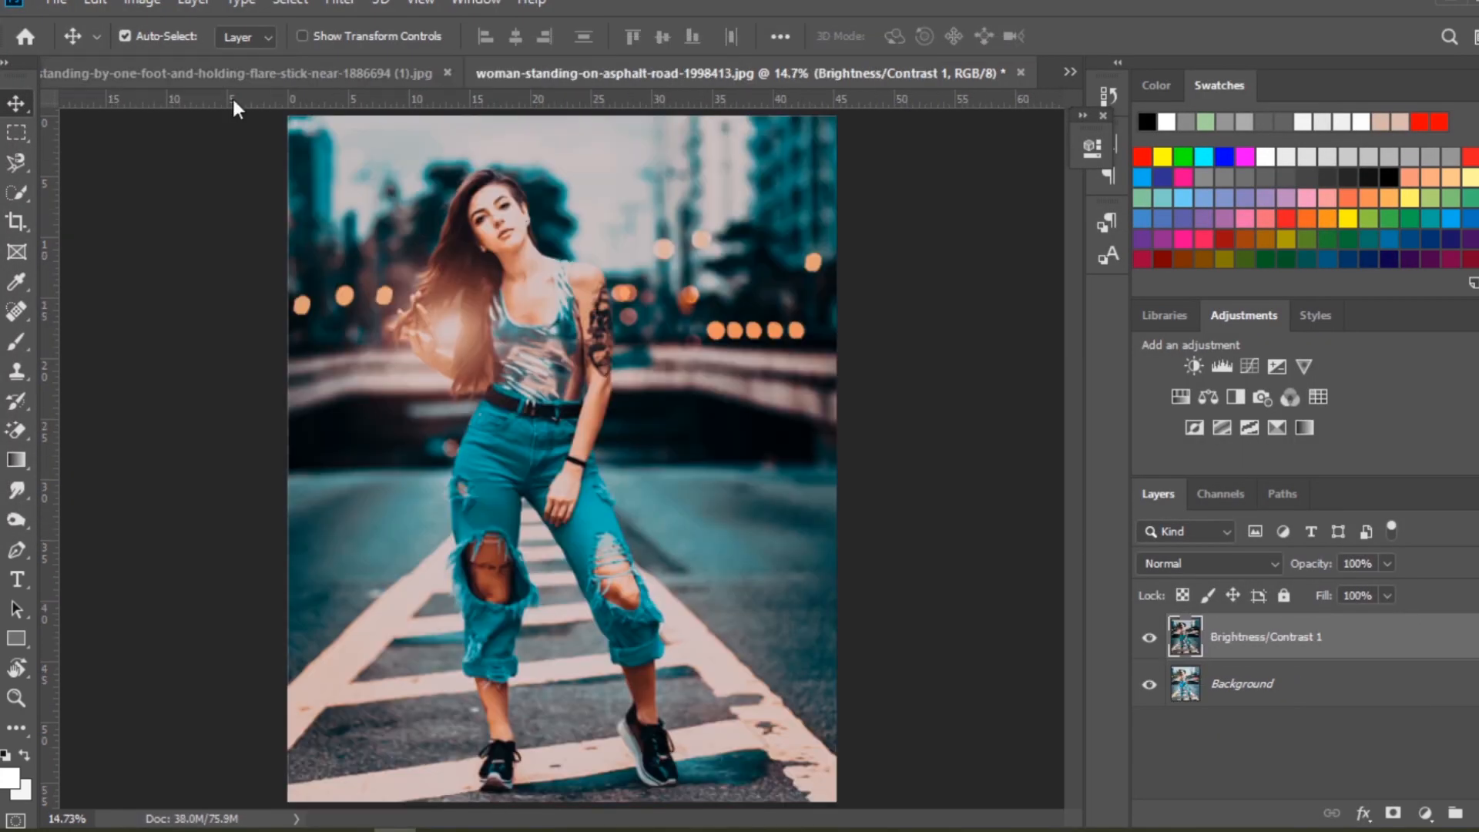
Export the asphalt-road photo as a JPG at 100% quality and 100% scale, under a file name starting with "colo"
key(Delete)
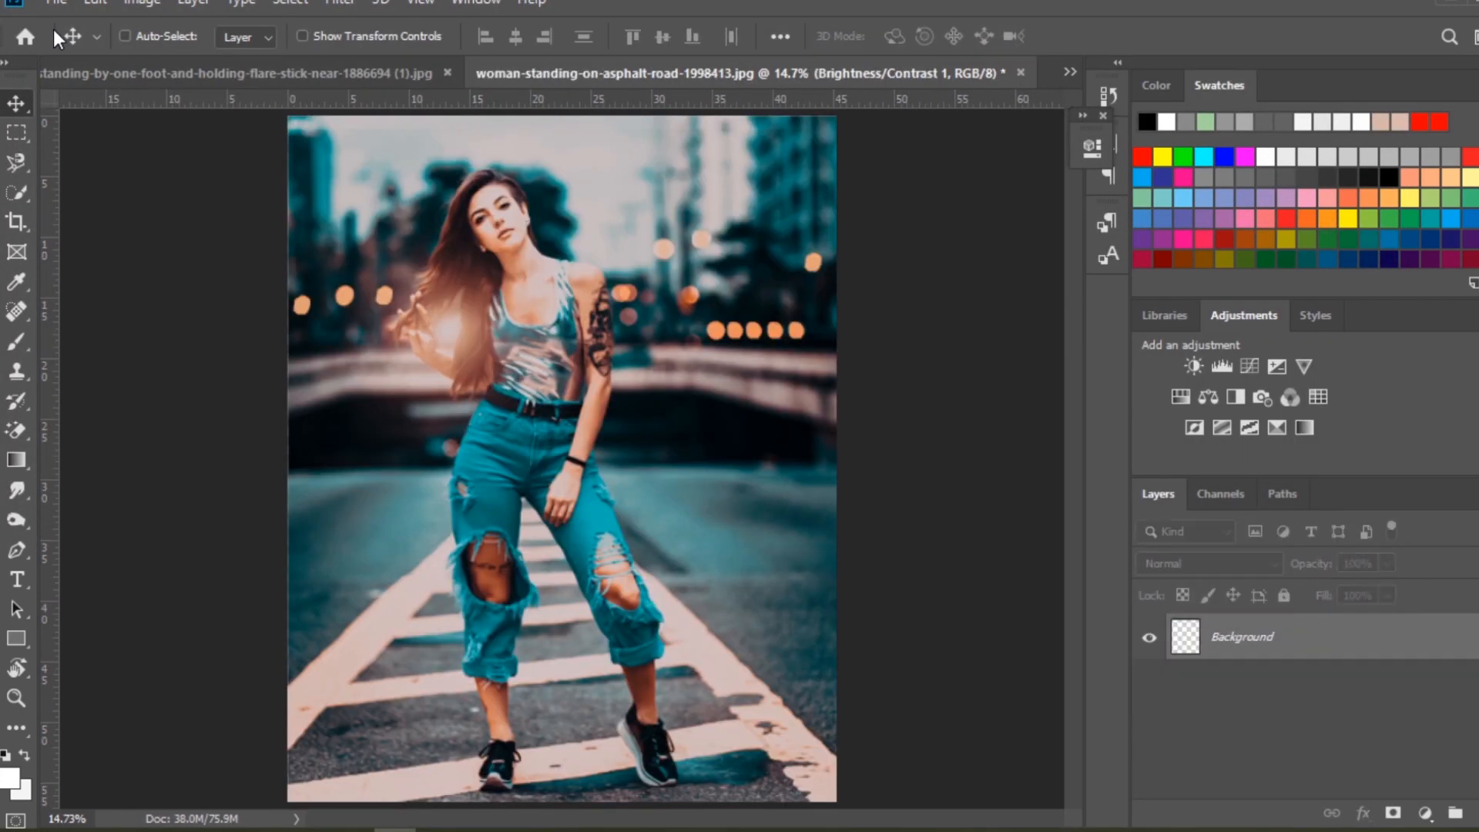
click(57, 2)
mouse_move(82, 308)
click(420, 335)
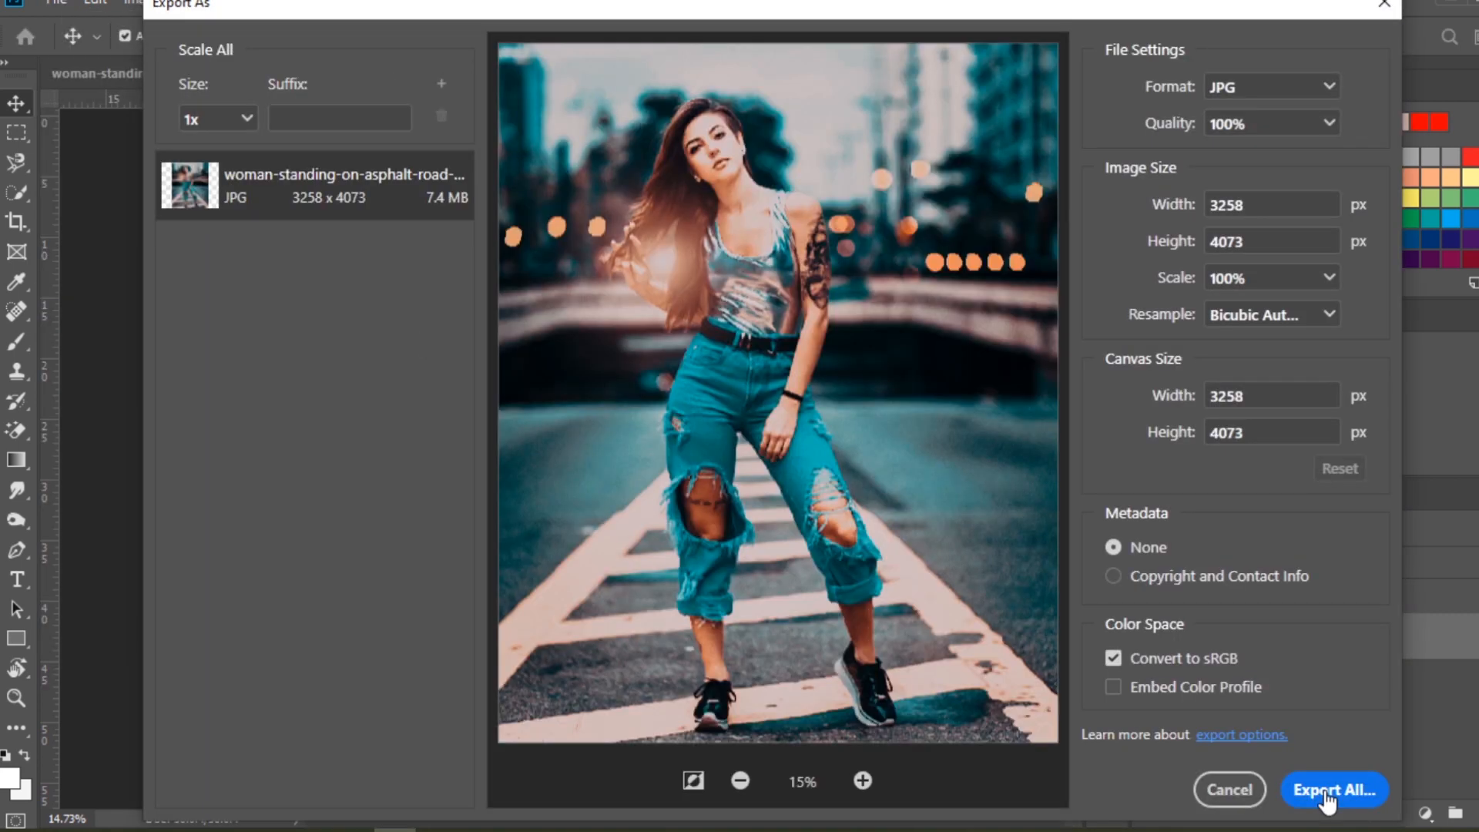
click(1319, 787)
text(colo)
key(Down)
key(Left)
key(Left)
key(Left)
key(BackSpace)
key(Return)
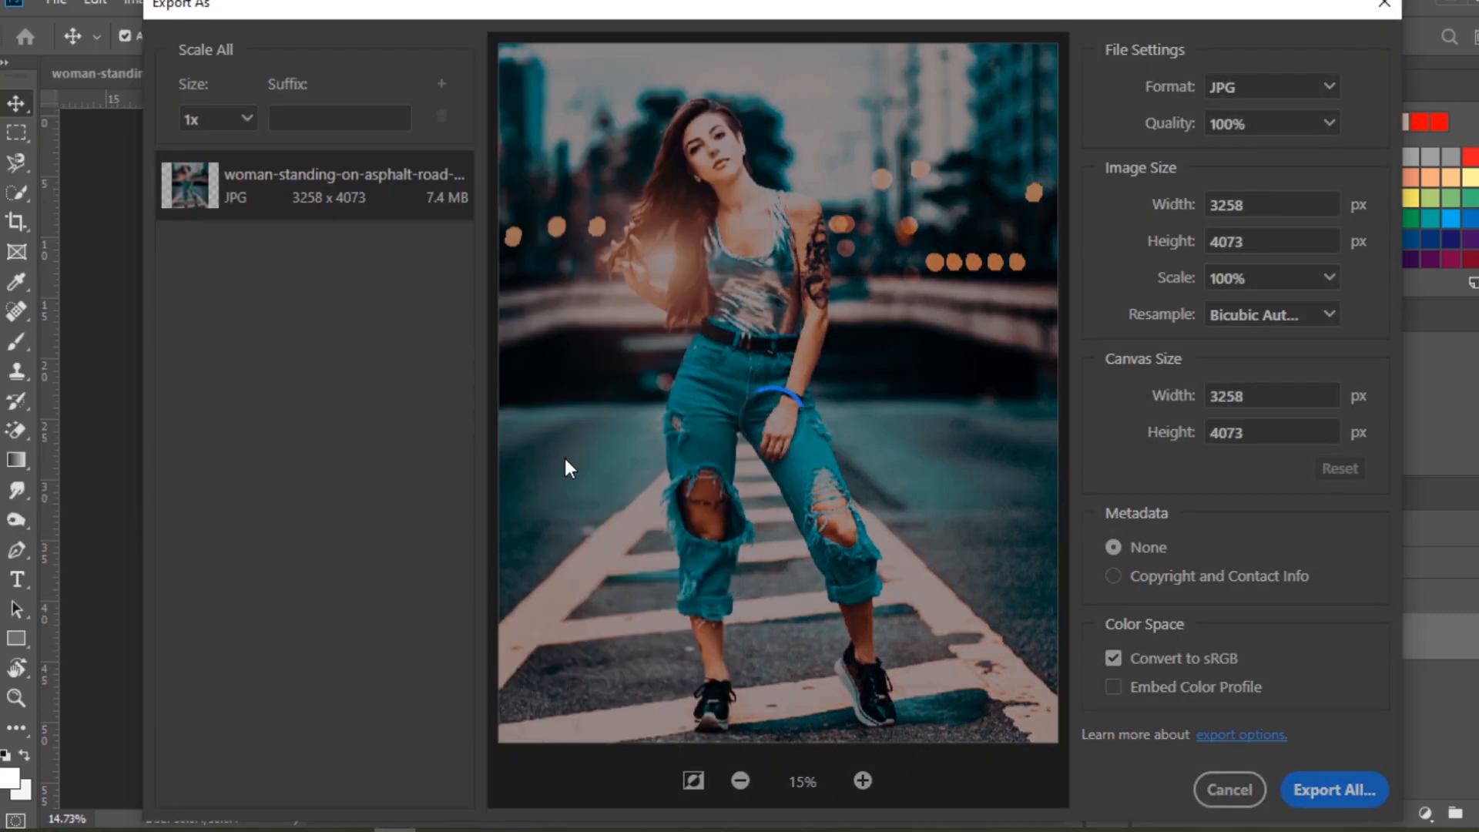